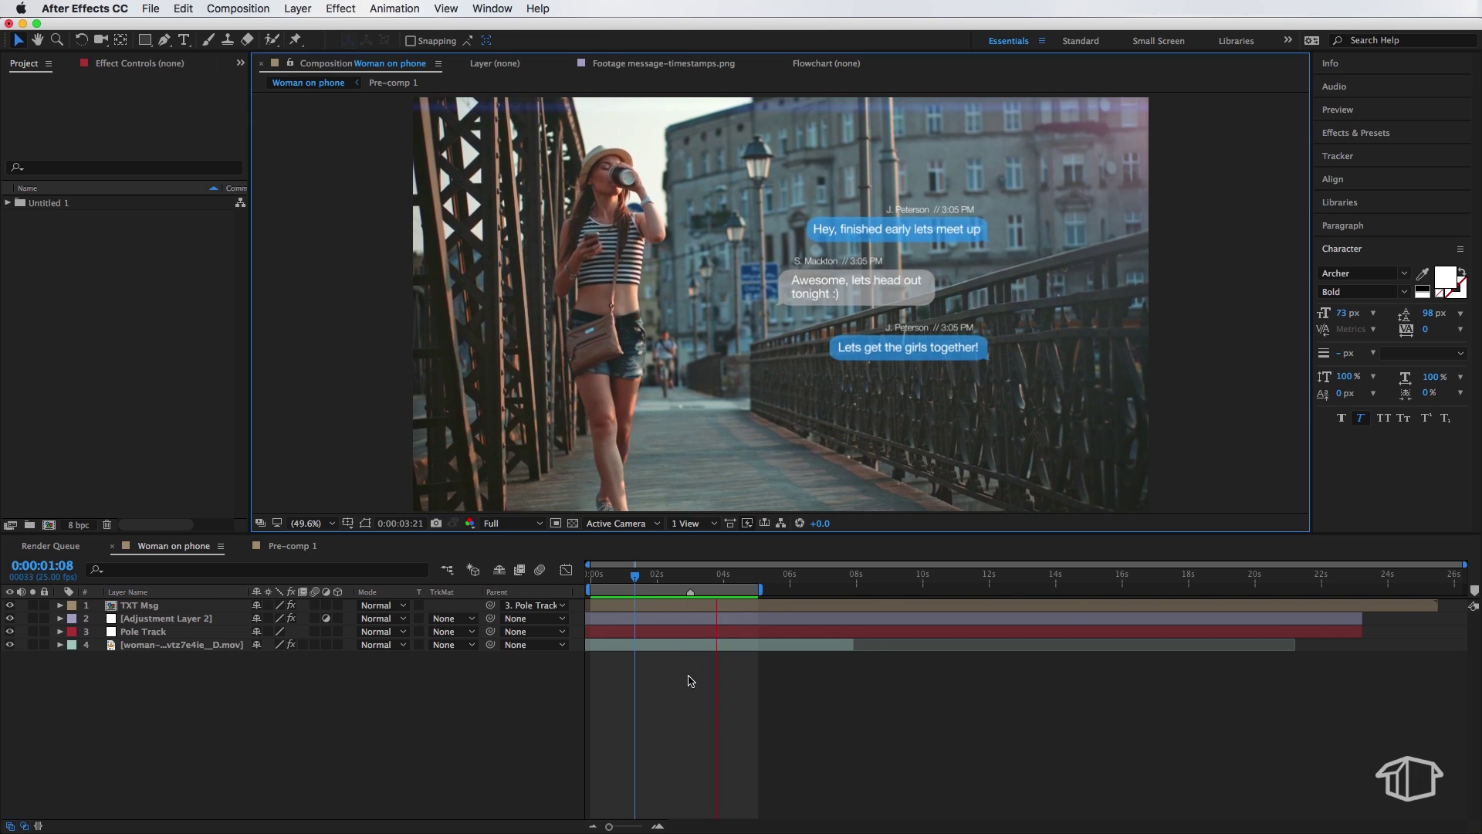
# Import TXT Bubbles.png from the Elements folder into the project
pyautogui.press('super+i')
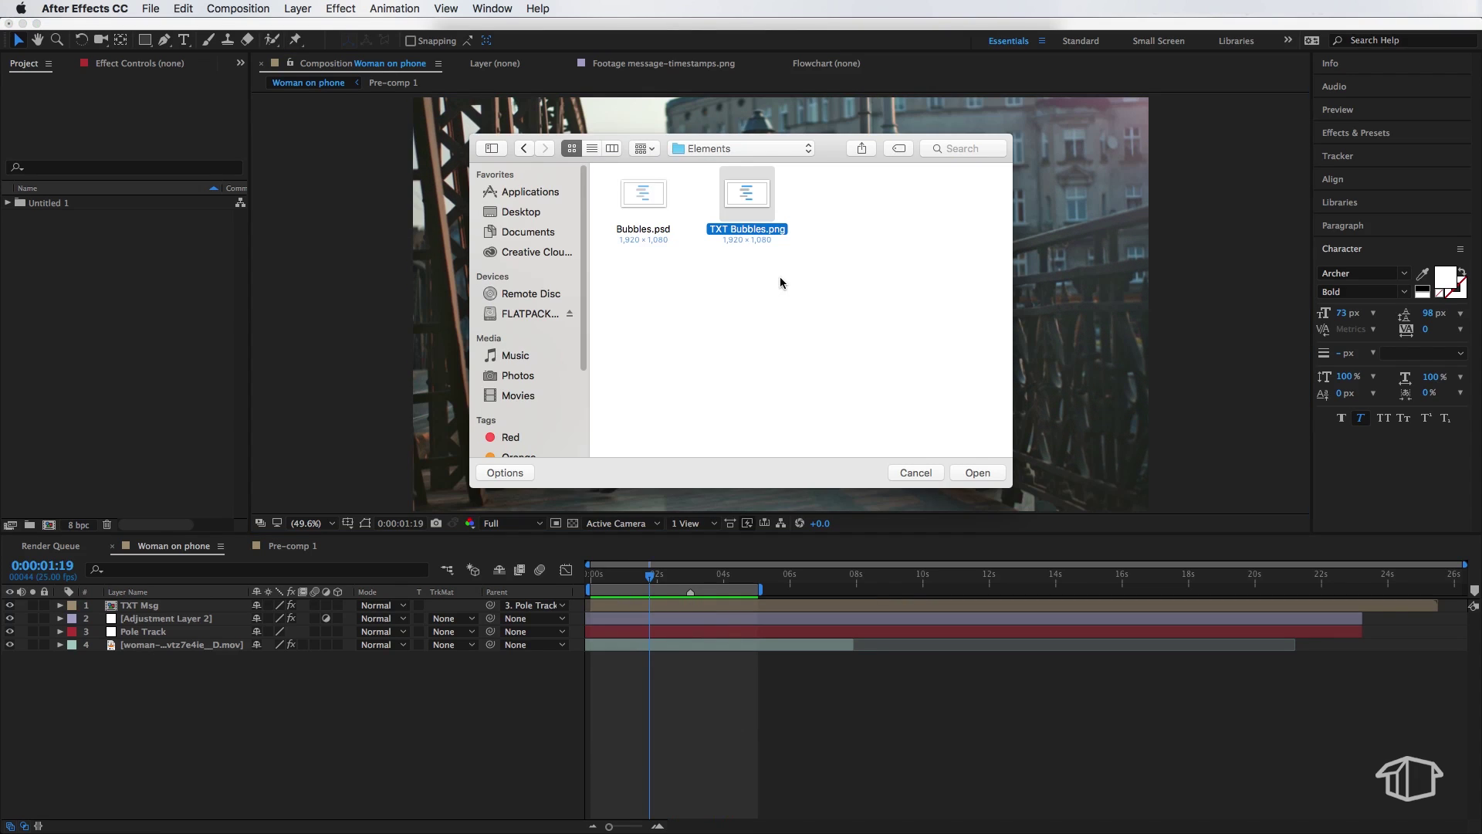
pyautogui.click(975, 473)
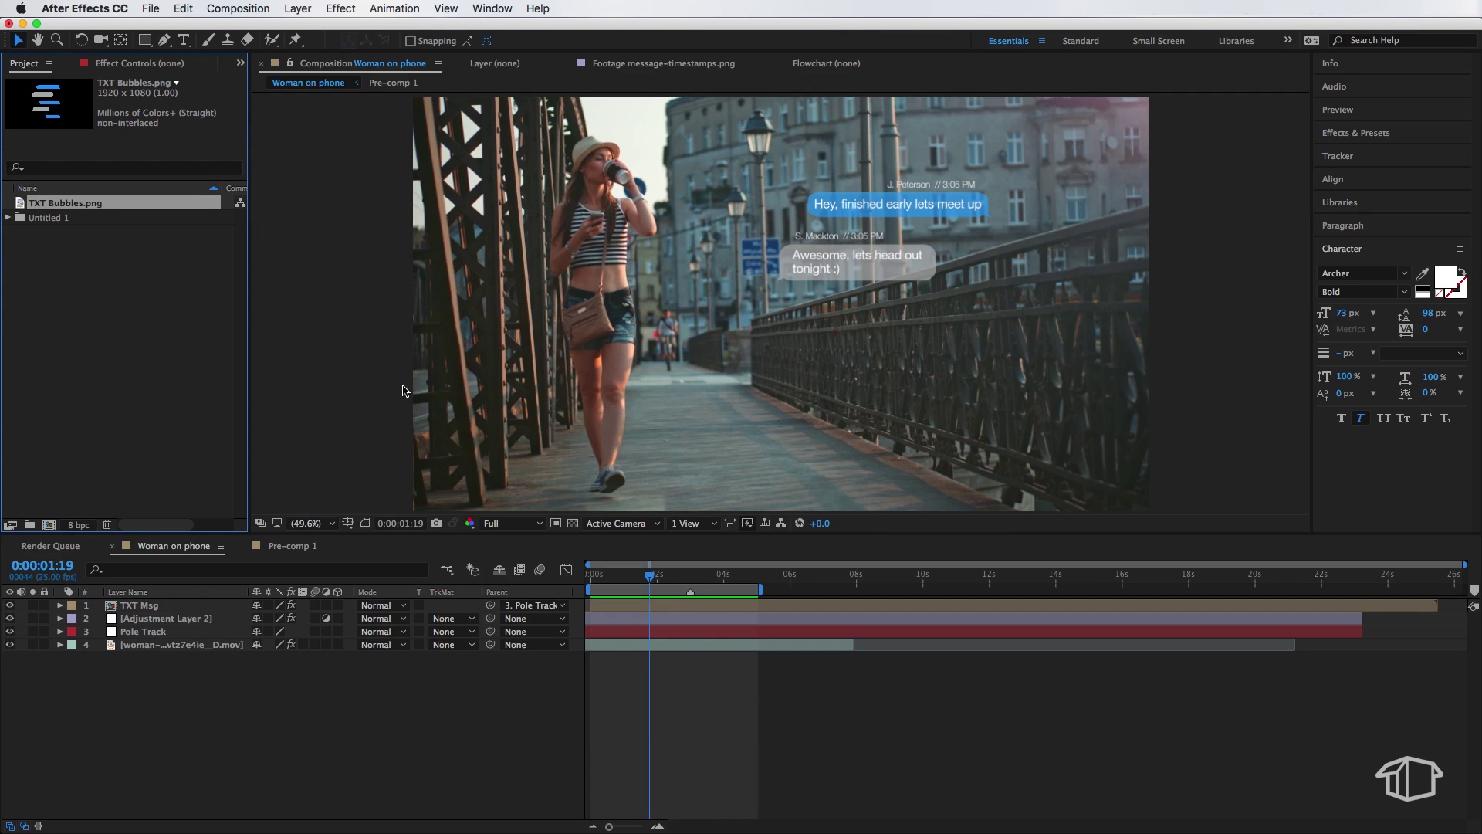
pyautogui.rightClick(112, 299)
# Create a composition named TXT MSG from the HDTV 1080 25 preset (1920×1080, 25 fps)
pyautogui.click(131, 306)
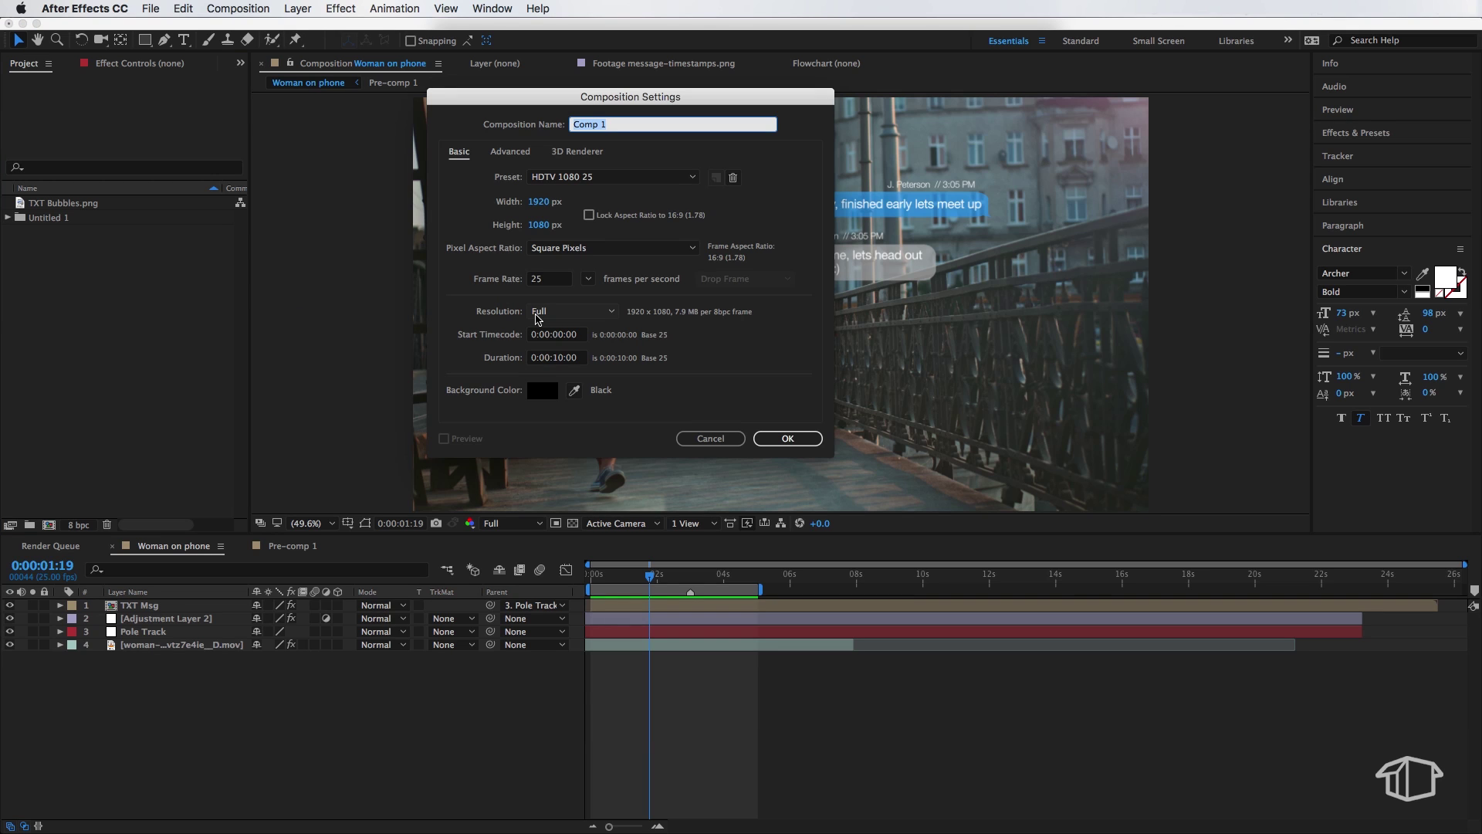
pyautogui.write('TXT MSG')
pyautogui.click(612, 177)
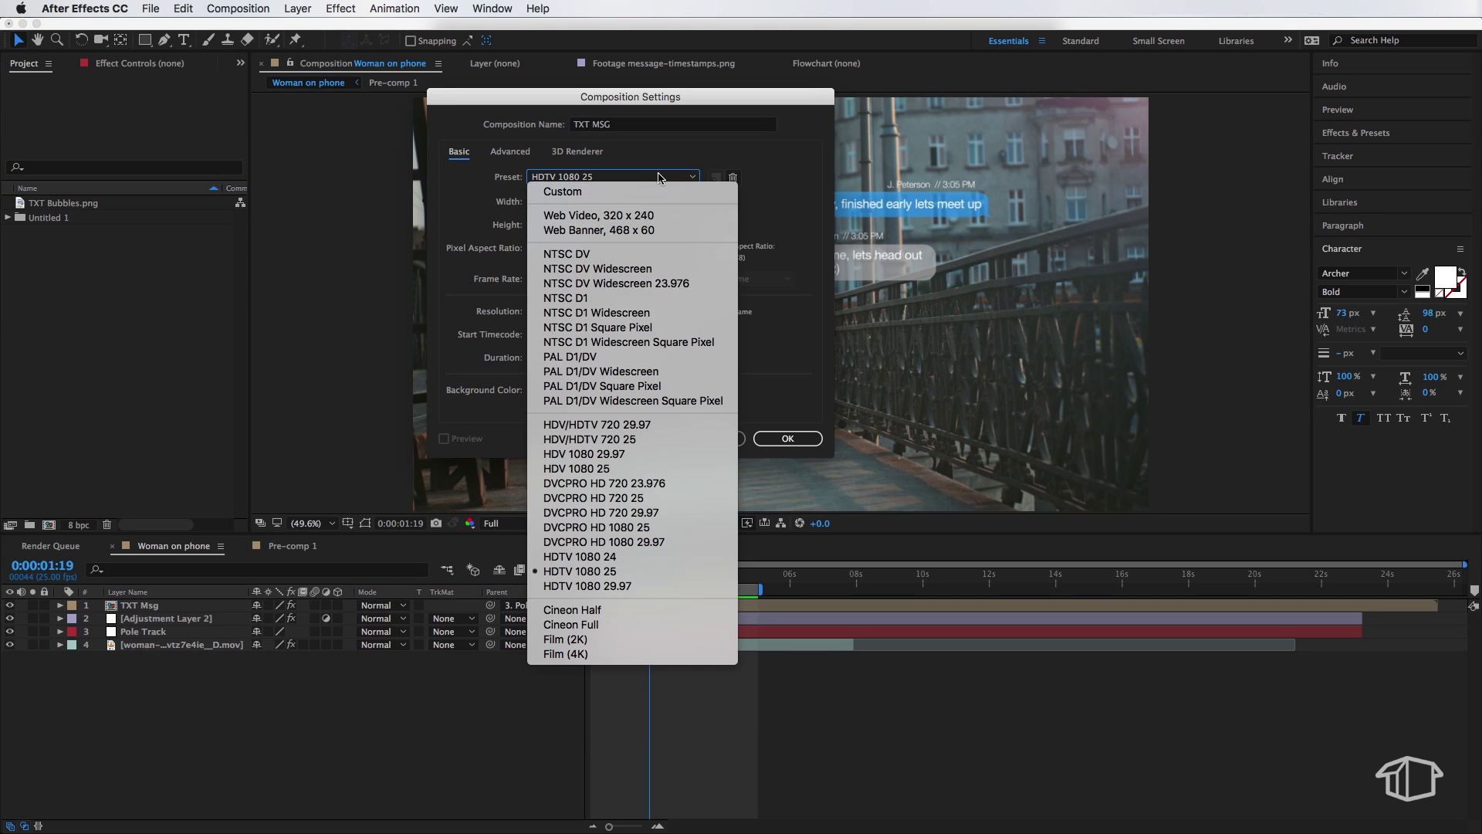
pyautogui.click(625, 572)
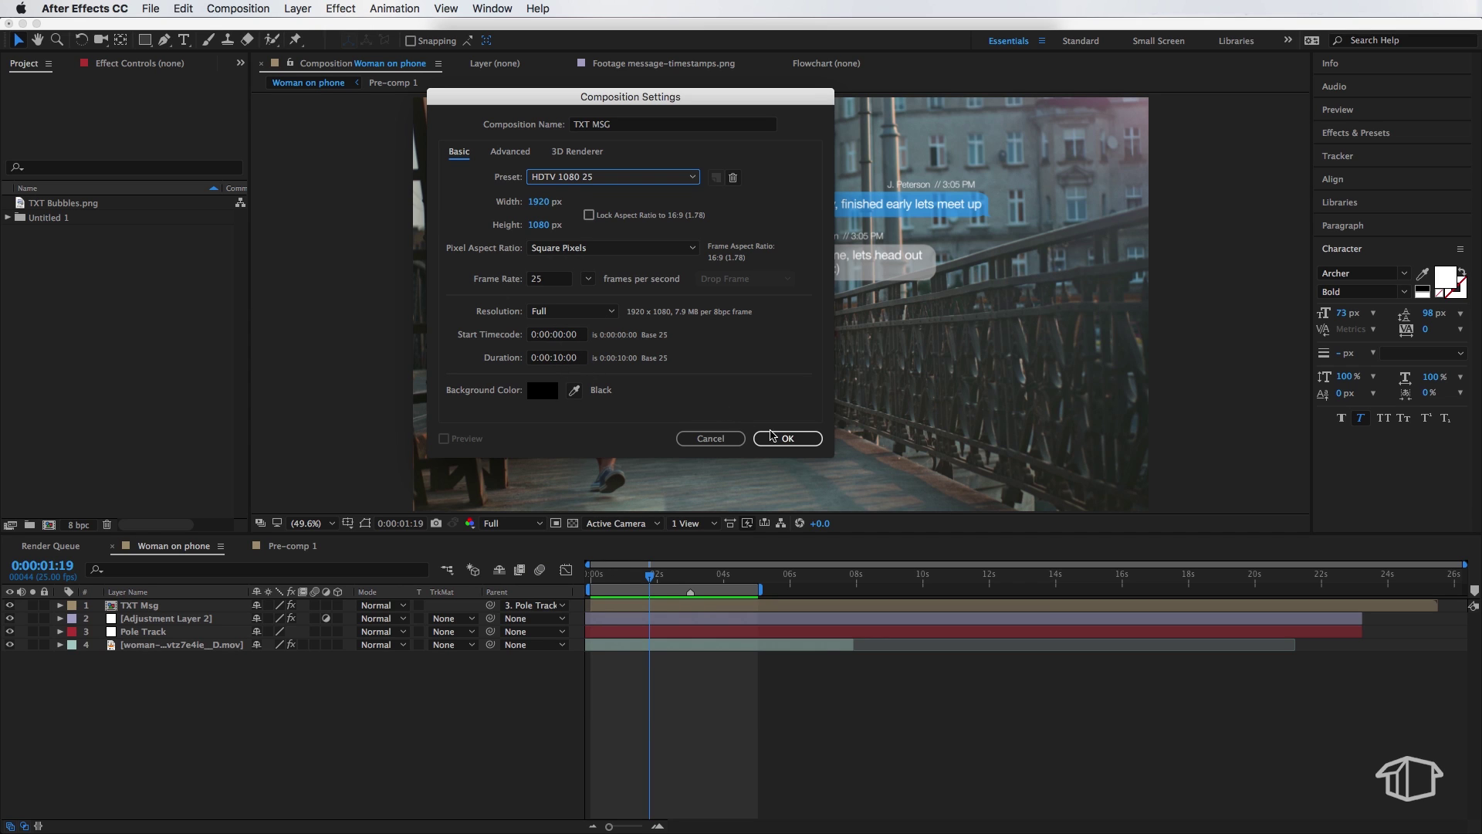
pyautogui.click(779, 437)
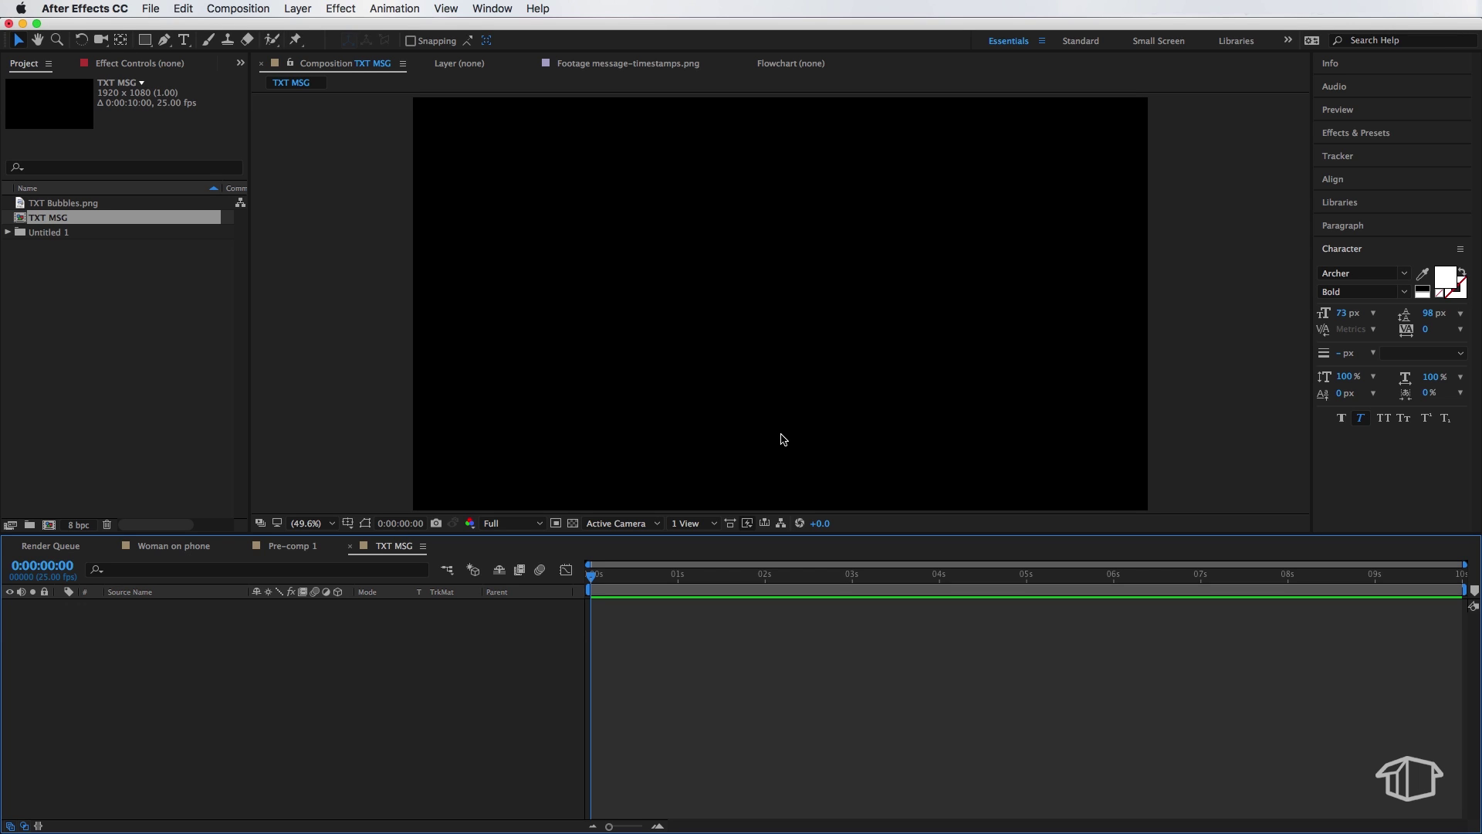
# Drag TXT Bubbles.png into the TXT MSG timeline and set its Opacity to 85%
pyautogui.click(56, 208)
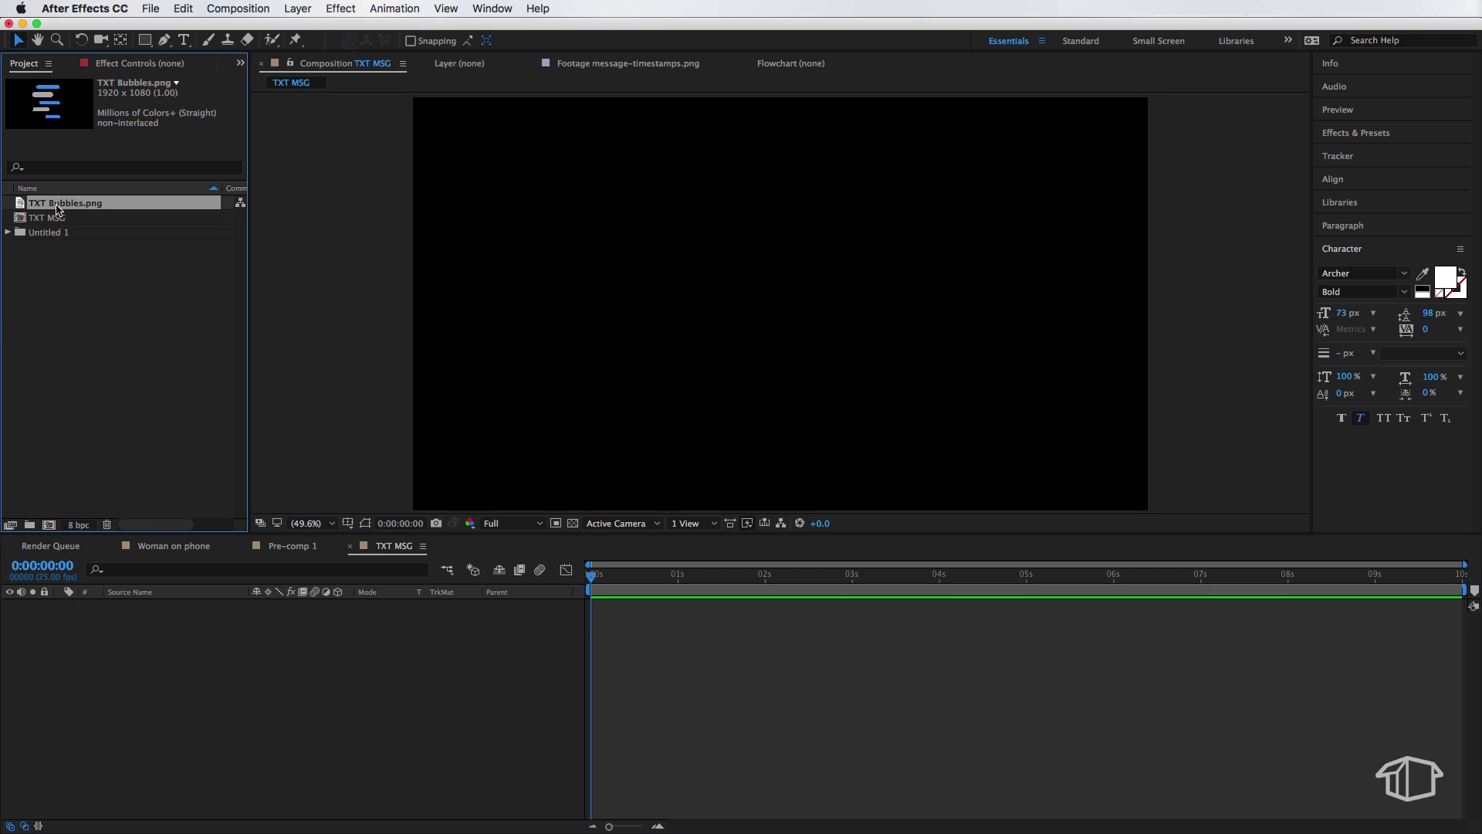
pyautogui.moveTo(56, 208); pyautogui.dragTo(227, 701)
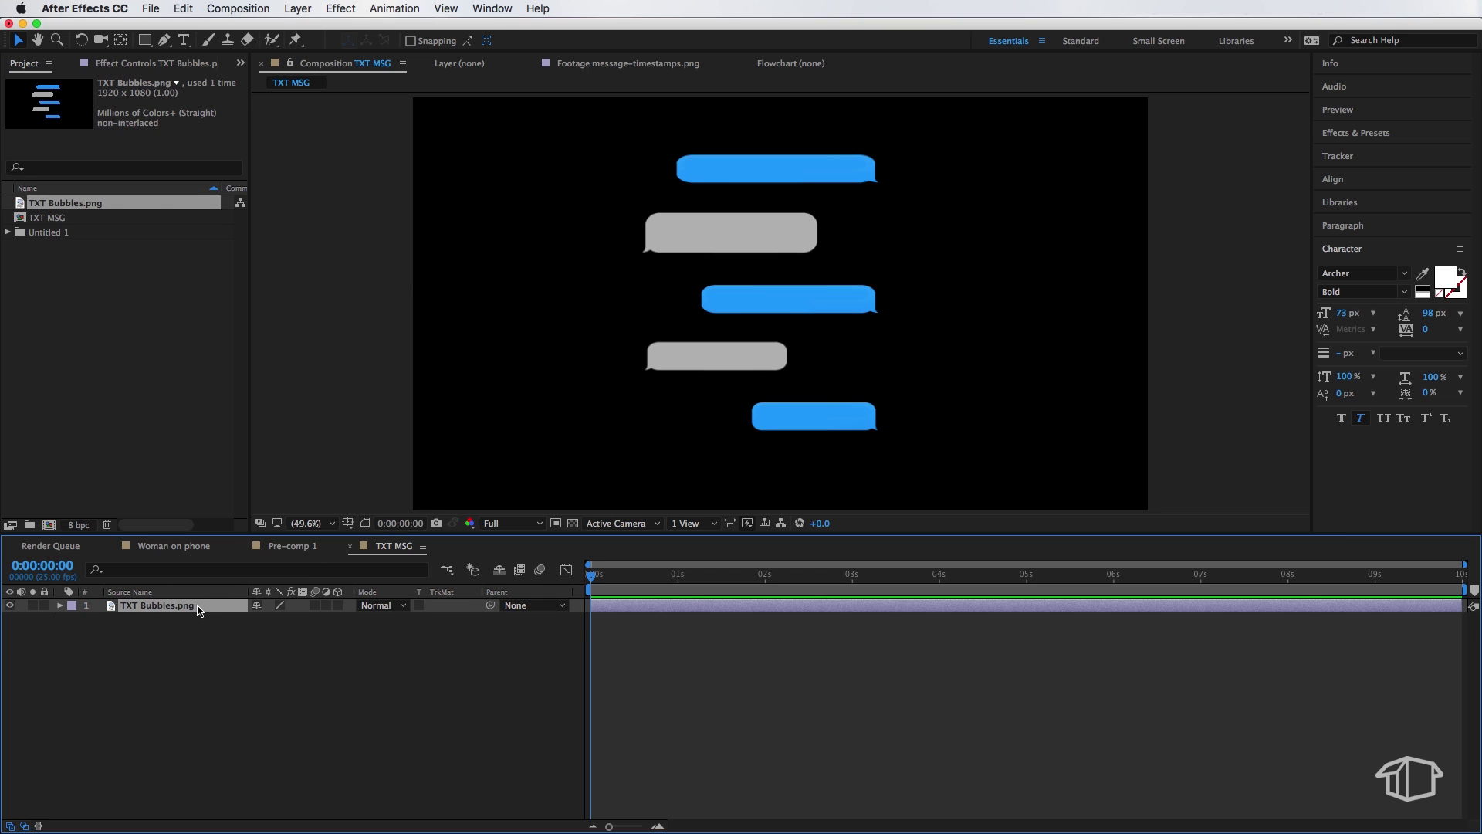
pyautogui.click(59, 604)
pyautogui.click(71, 621)
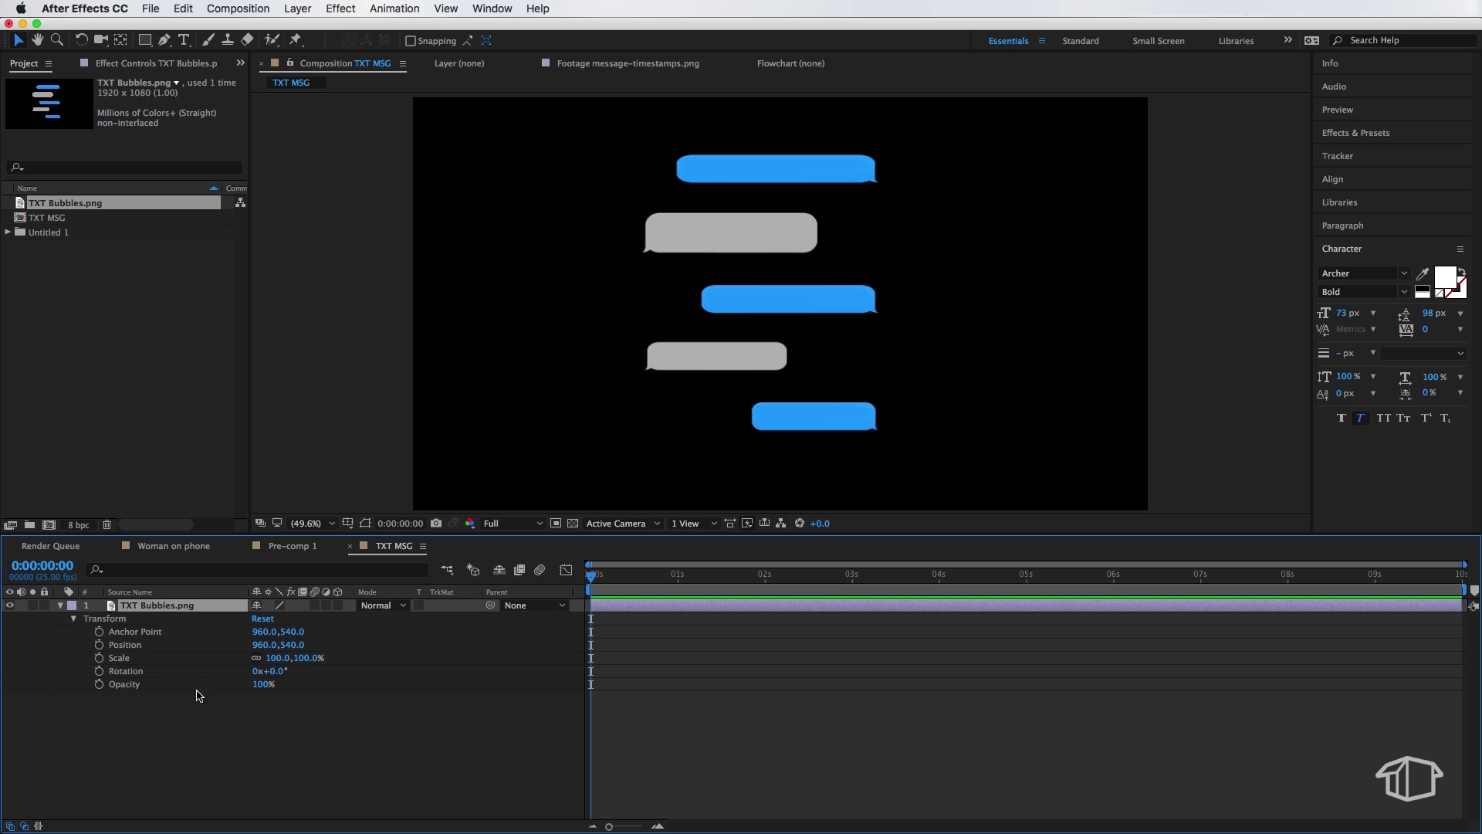
pyautogui.click(264, 684)
pyautogui.write('85')
pyautogui.press('Return')
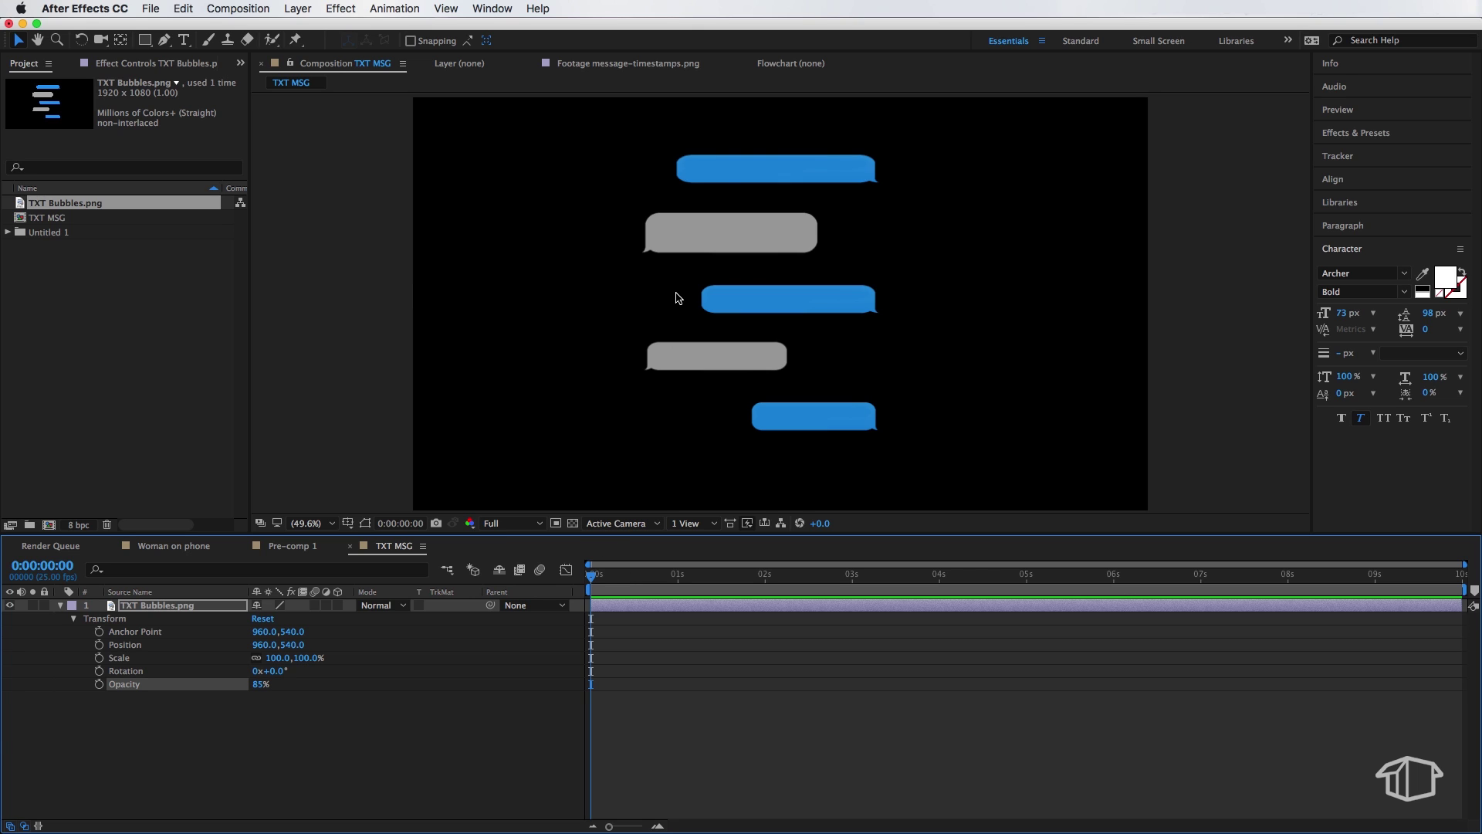
# Draw a closed four-point Pen mask around the top blue bubble, hiding the other bubbles
pyautogui.press('u')
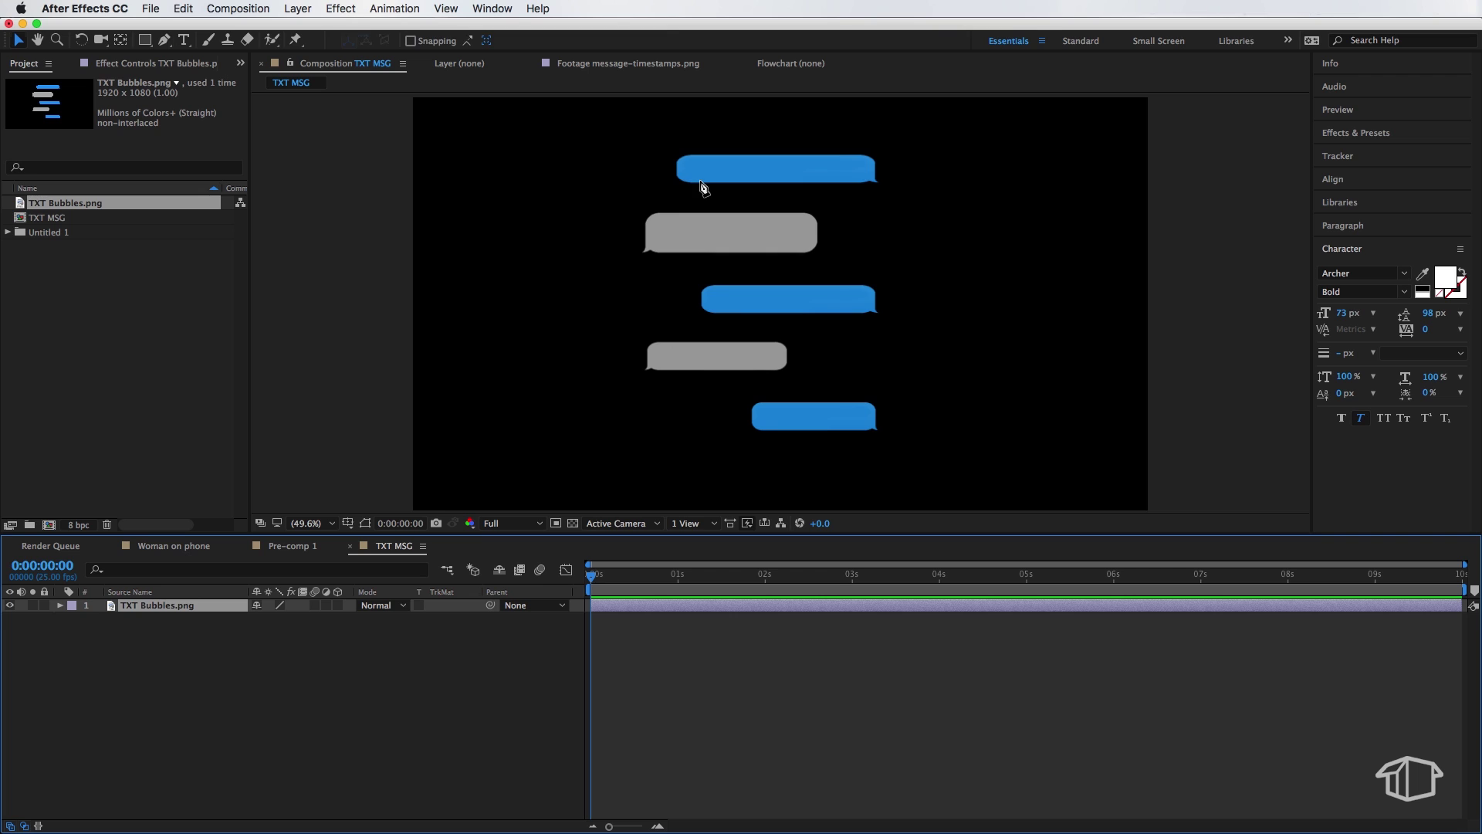
pyautogui.press('g')
pyautogui.click(888, 155)
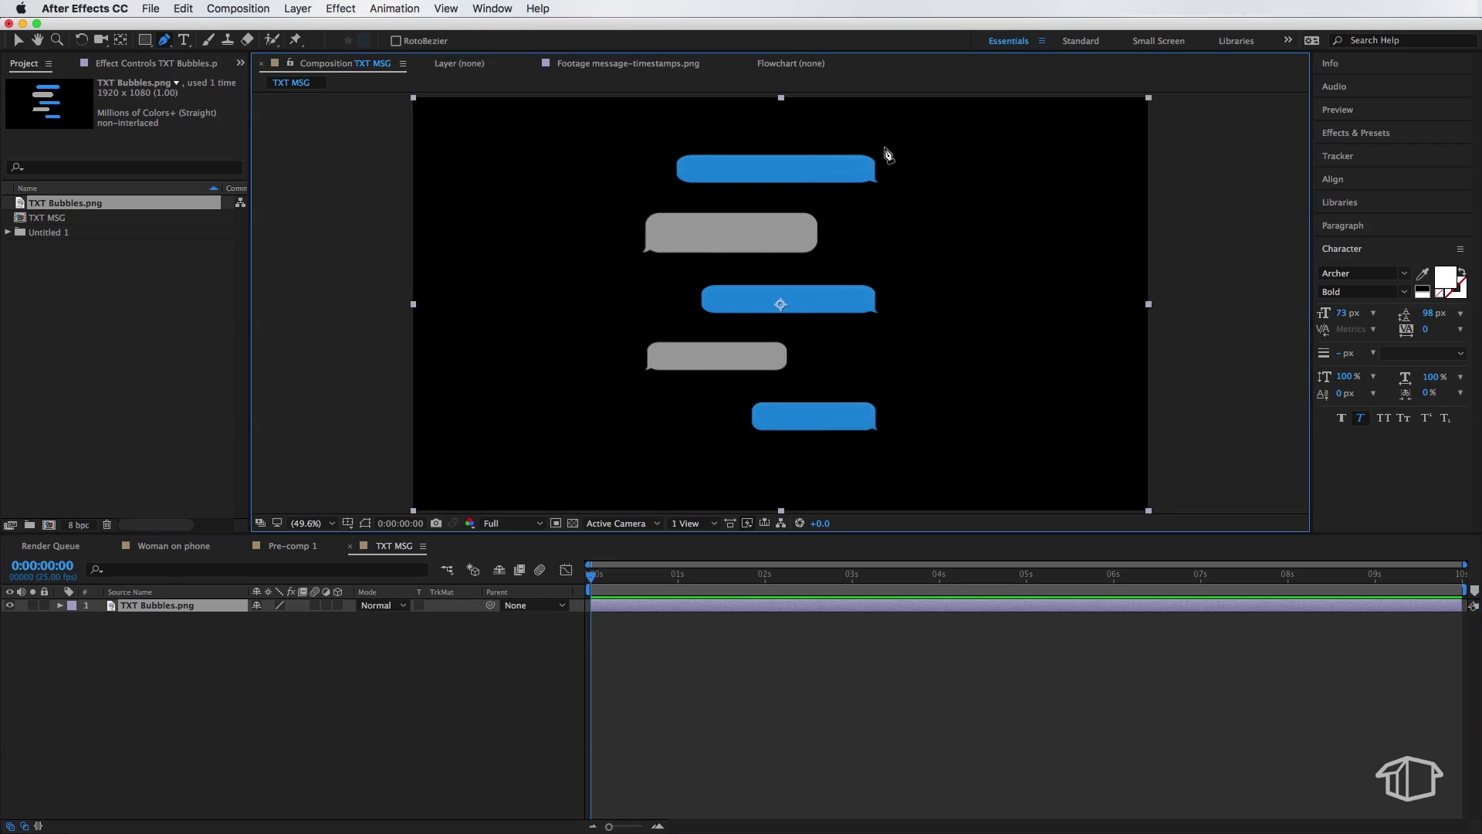
pyautogui.click(645, 147)
pyautogui.click(658, 196)
pyautogui.click(891, 199)
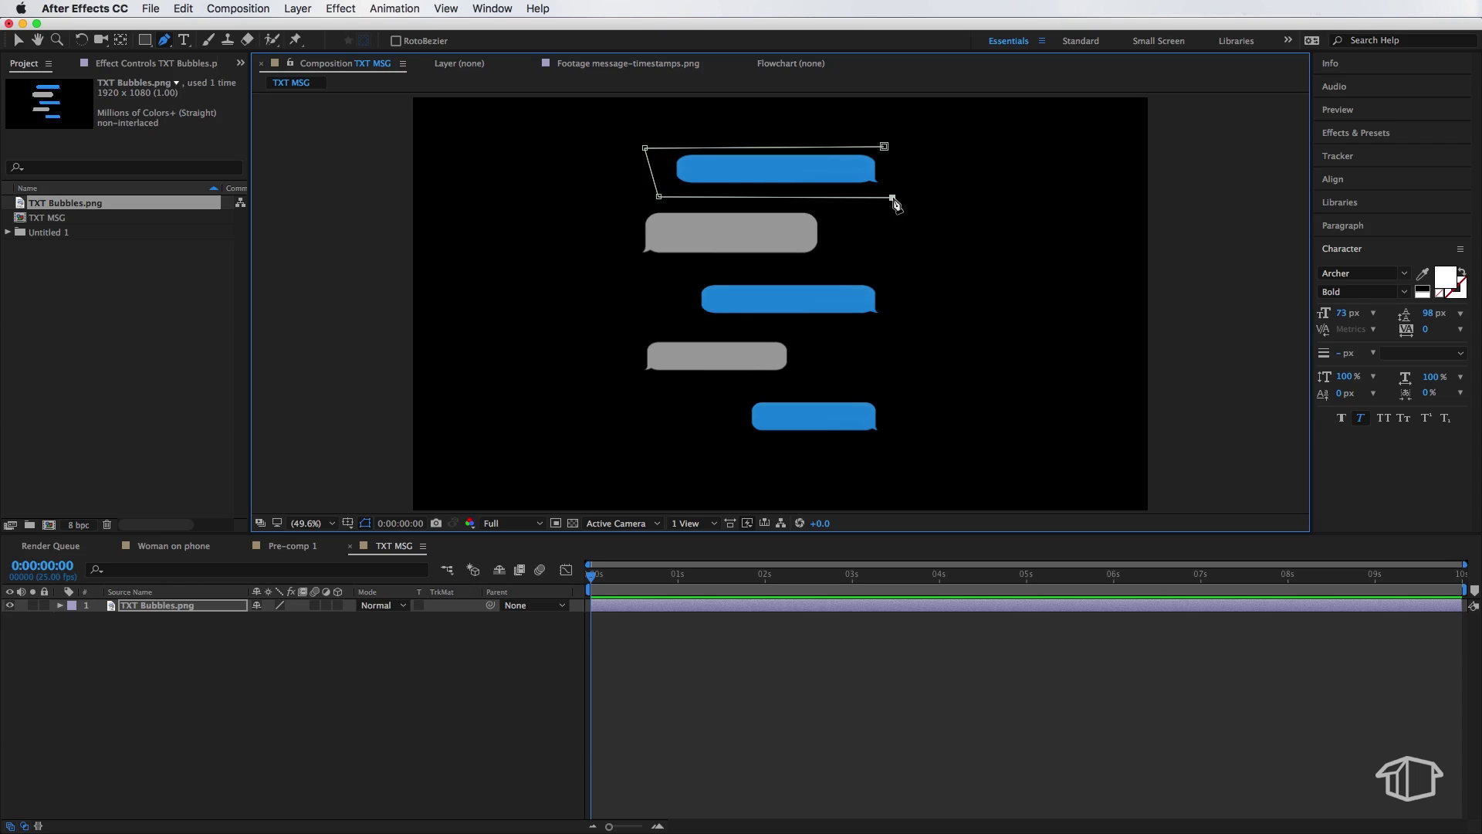
pyautogui.click(883, 146)
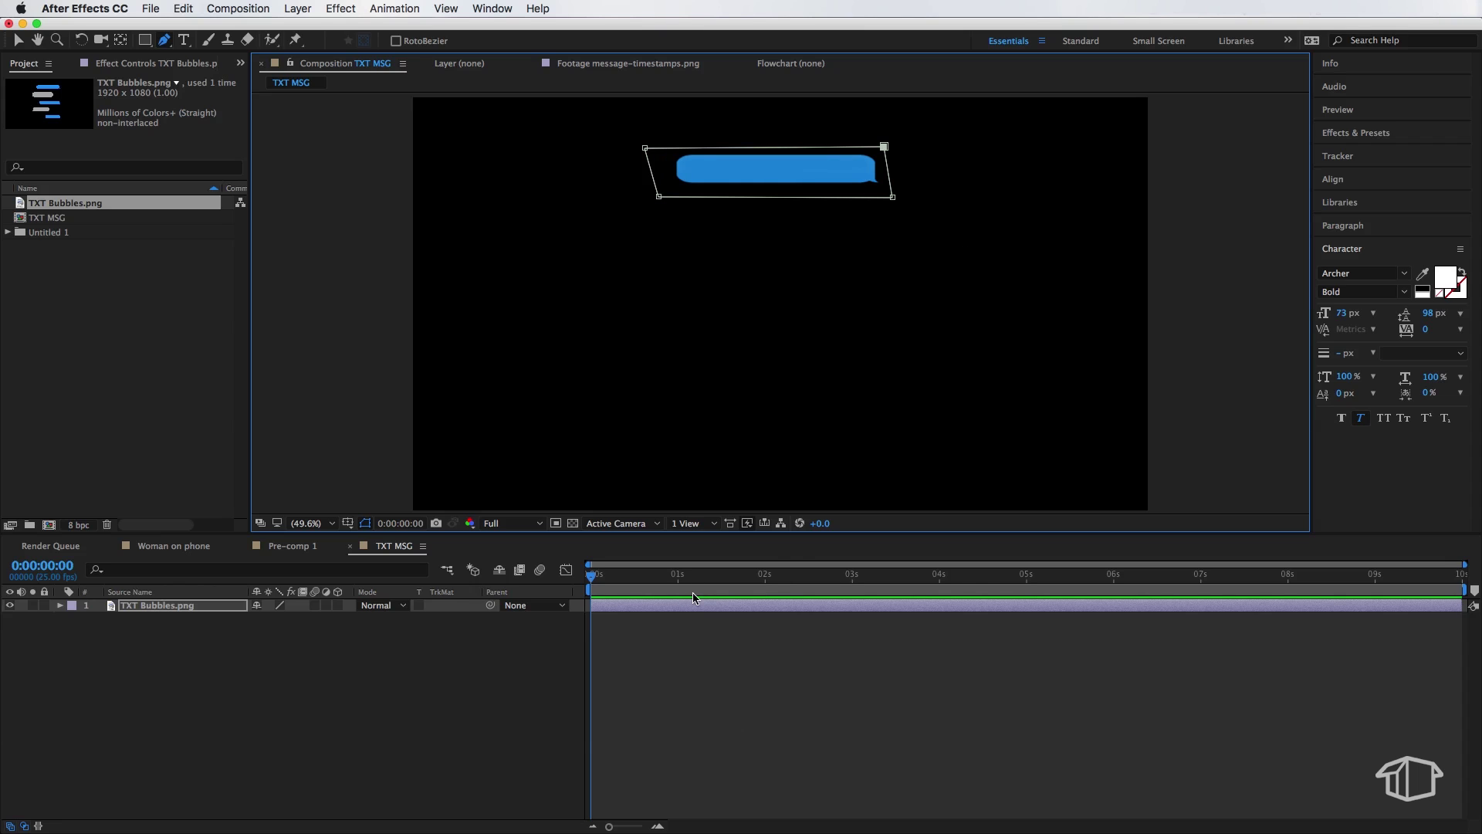
pyautogui.click(679, 615)
pyautogui.click(166, 607)
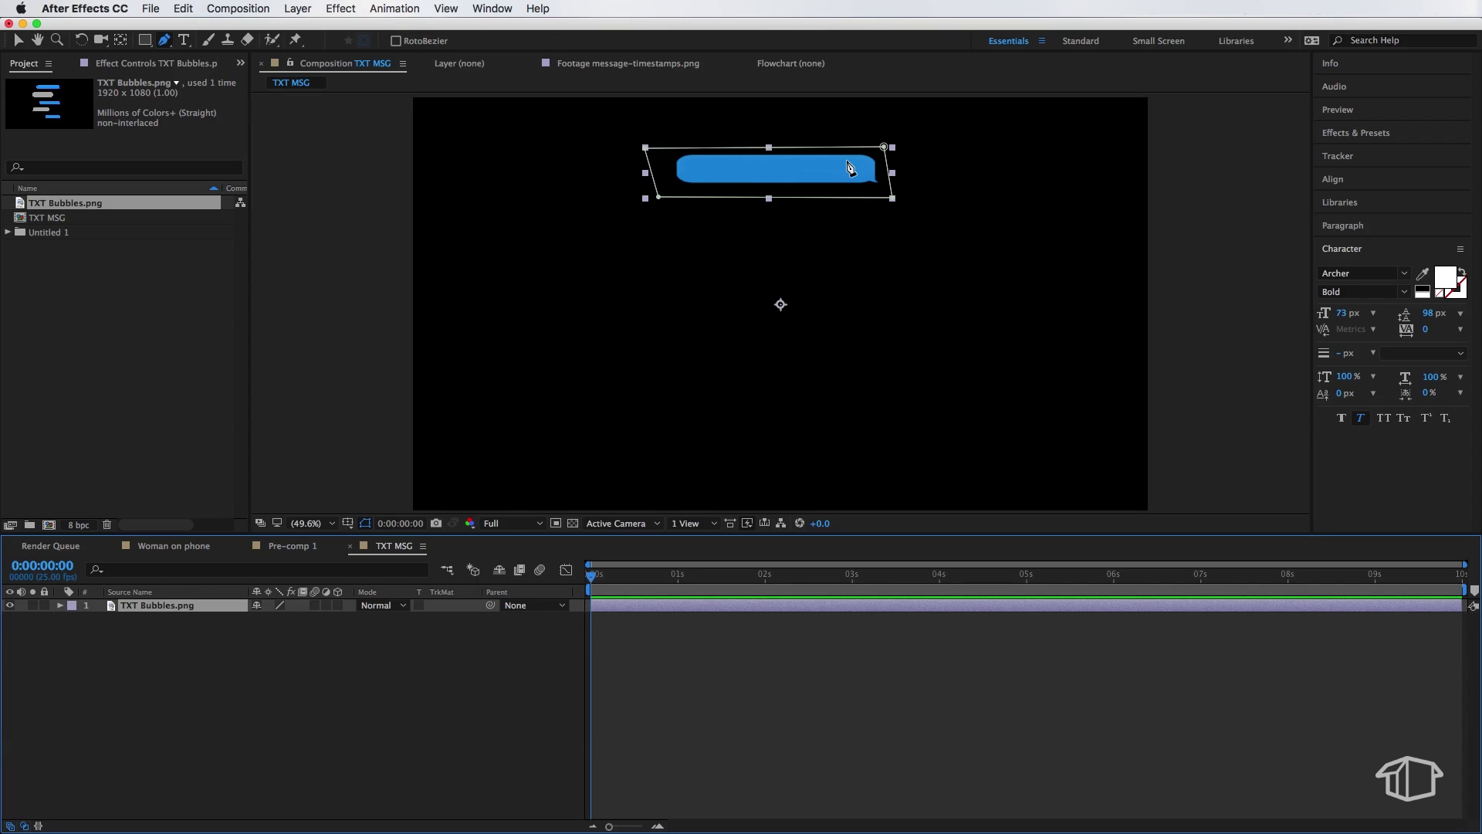
# Drag the bubble layer's anchor point to the top bubble's right-hand tail
pyautogui.press('v')
pyautogui.press('y')
pyautogui.moveTo(781, 306); pyautogui.dragTo(827, 262)
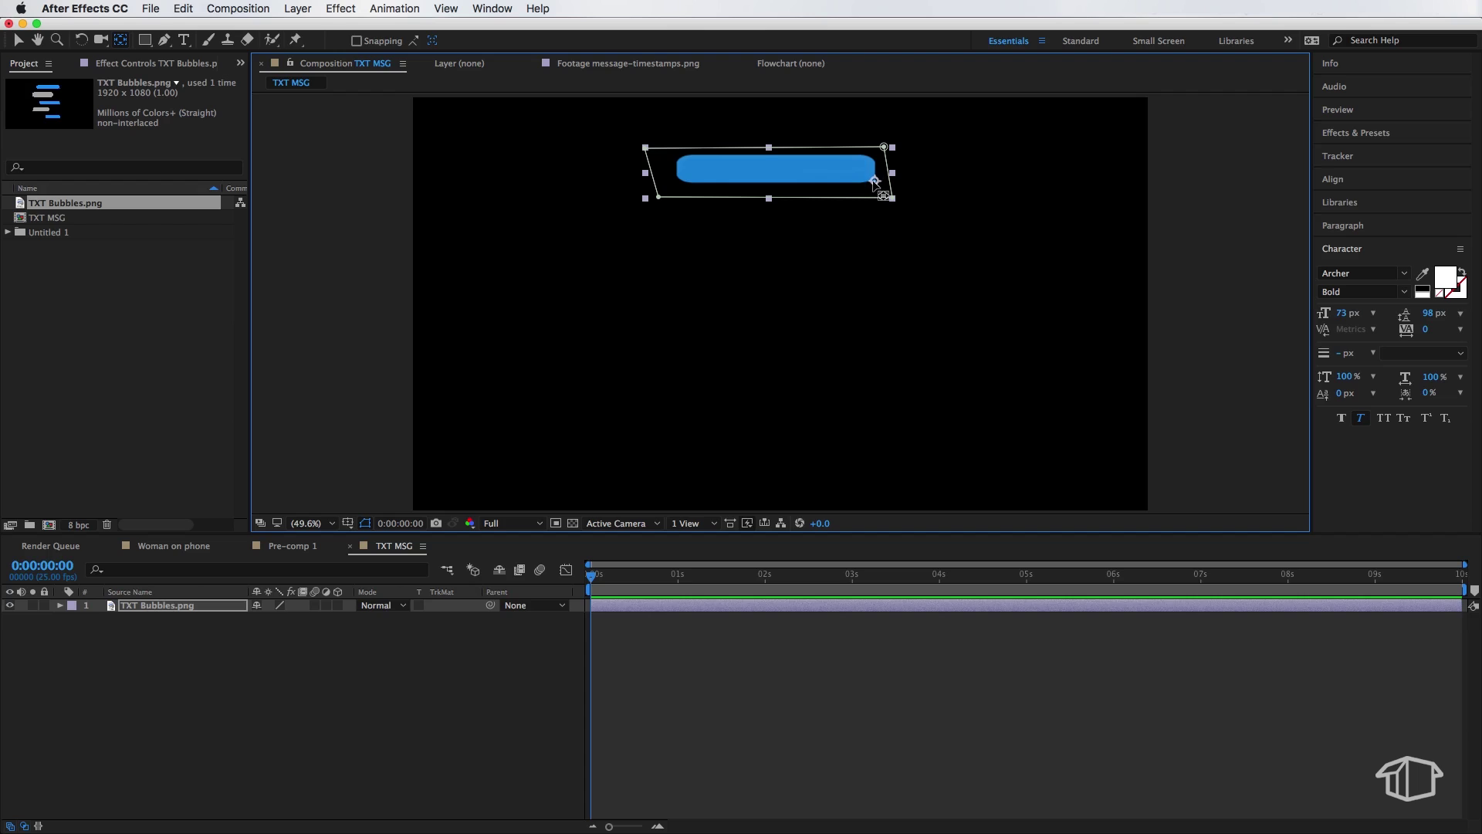
pyautogui.press('v')
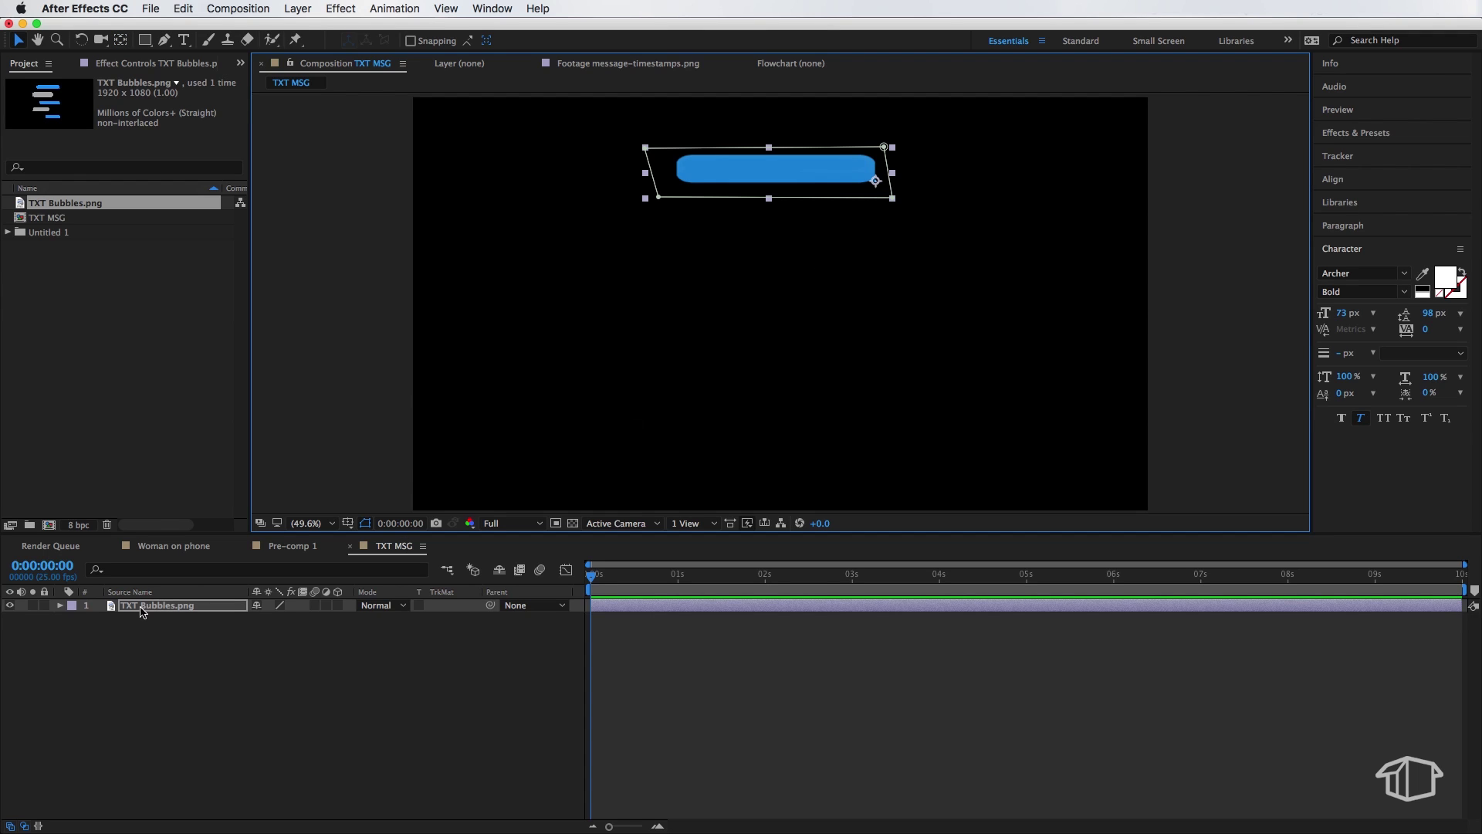
# Add Scale keyframes at the first frame and at frames 5, 7 and 10
pyautogui.click(61, 604)
pyautogui.click(73, 631)
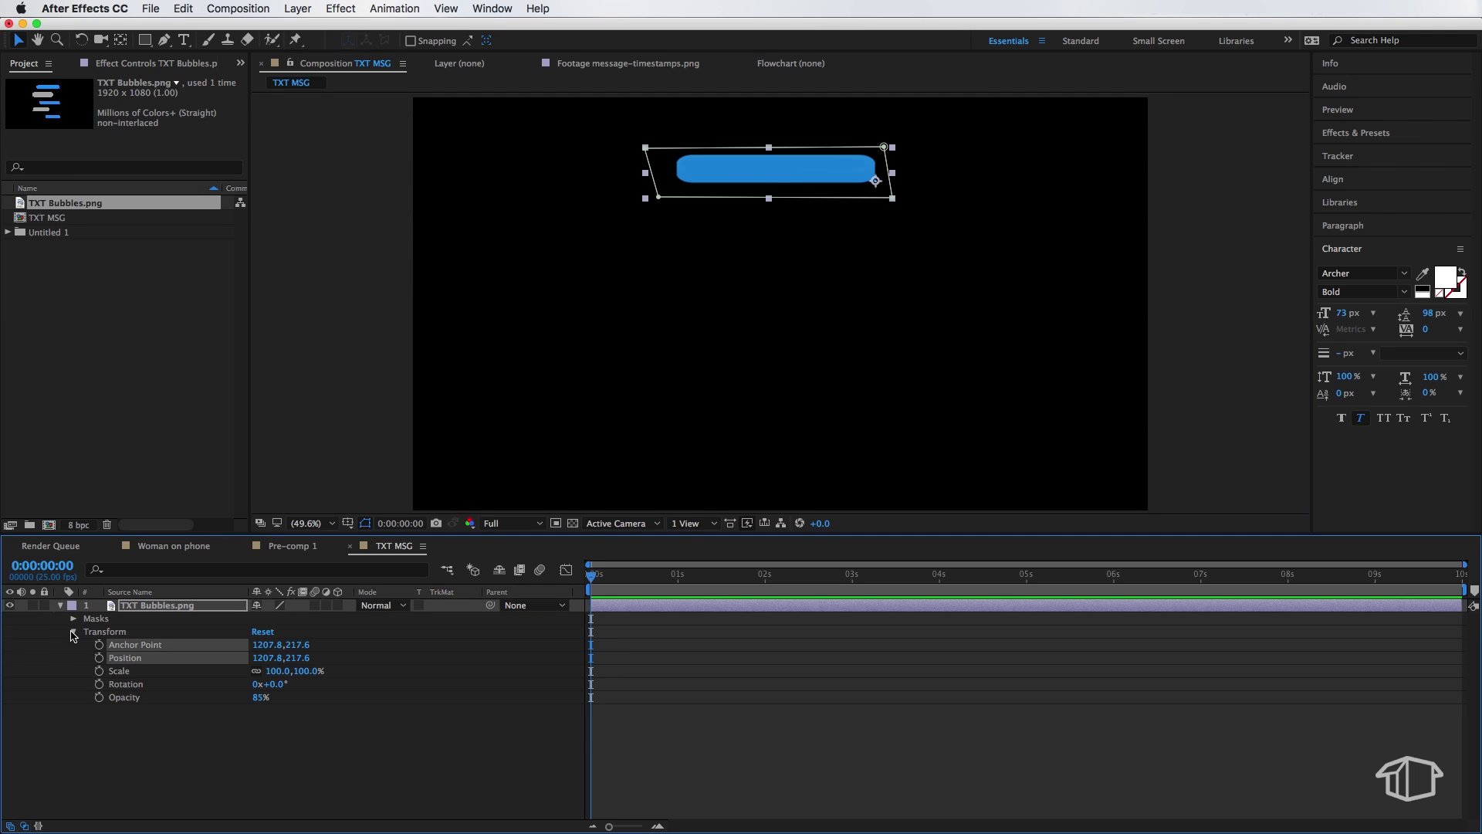
pyautogui.click(99, 671)
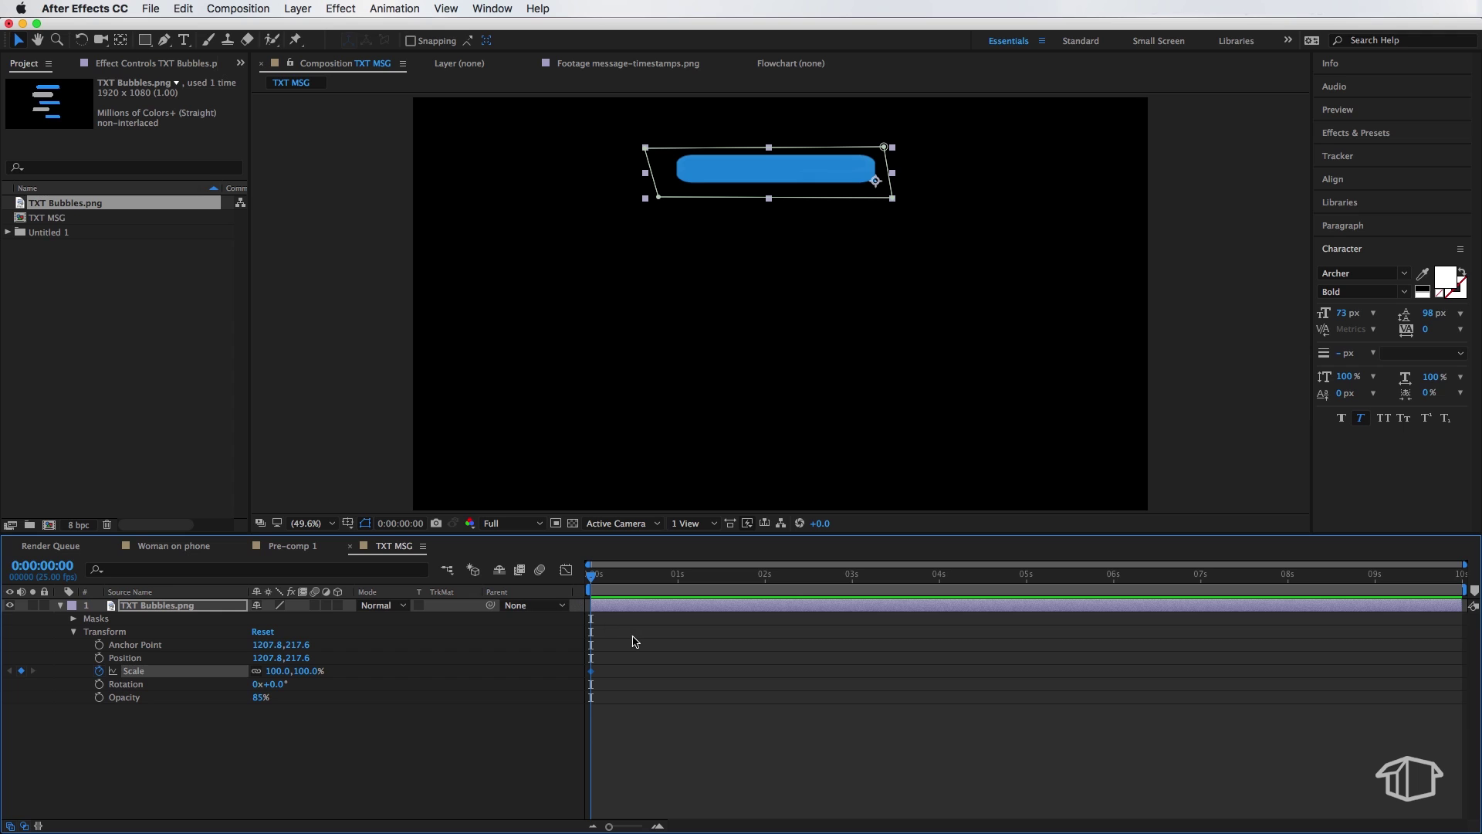
pyautogui.moveTo(594, 578); pyautogui.dragTo(612, 581)
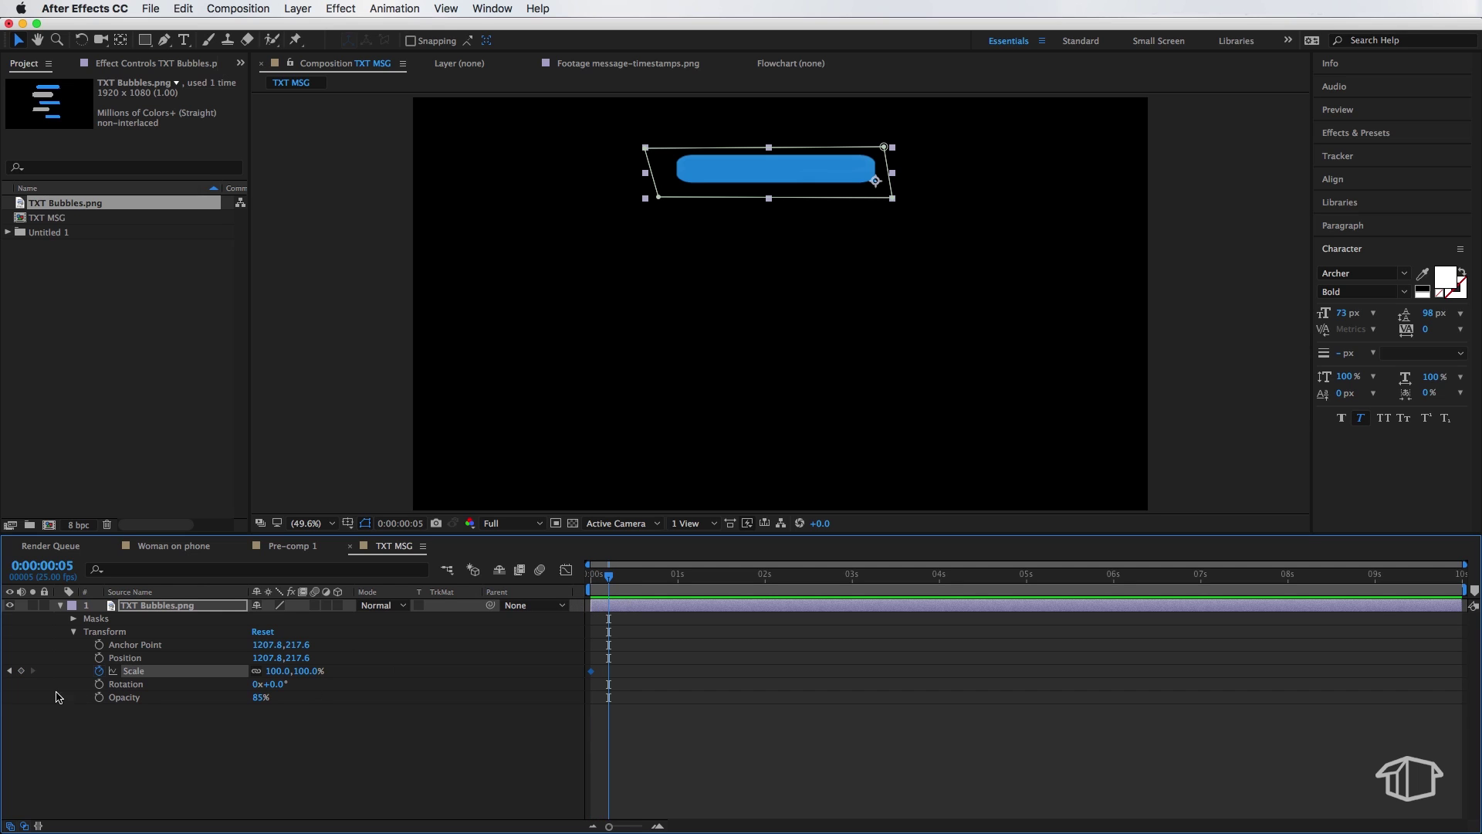
pyautogui.click(19, 671)
pyautogui.moveTo(611, 580); pyautogui.dragTo(615, 580)
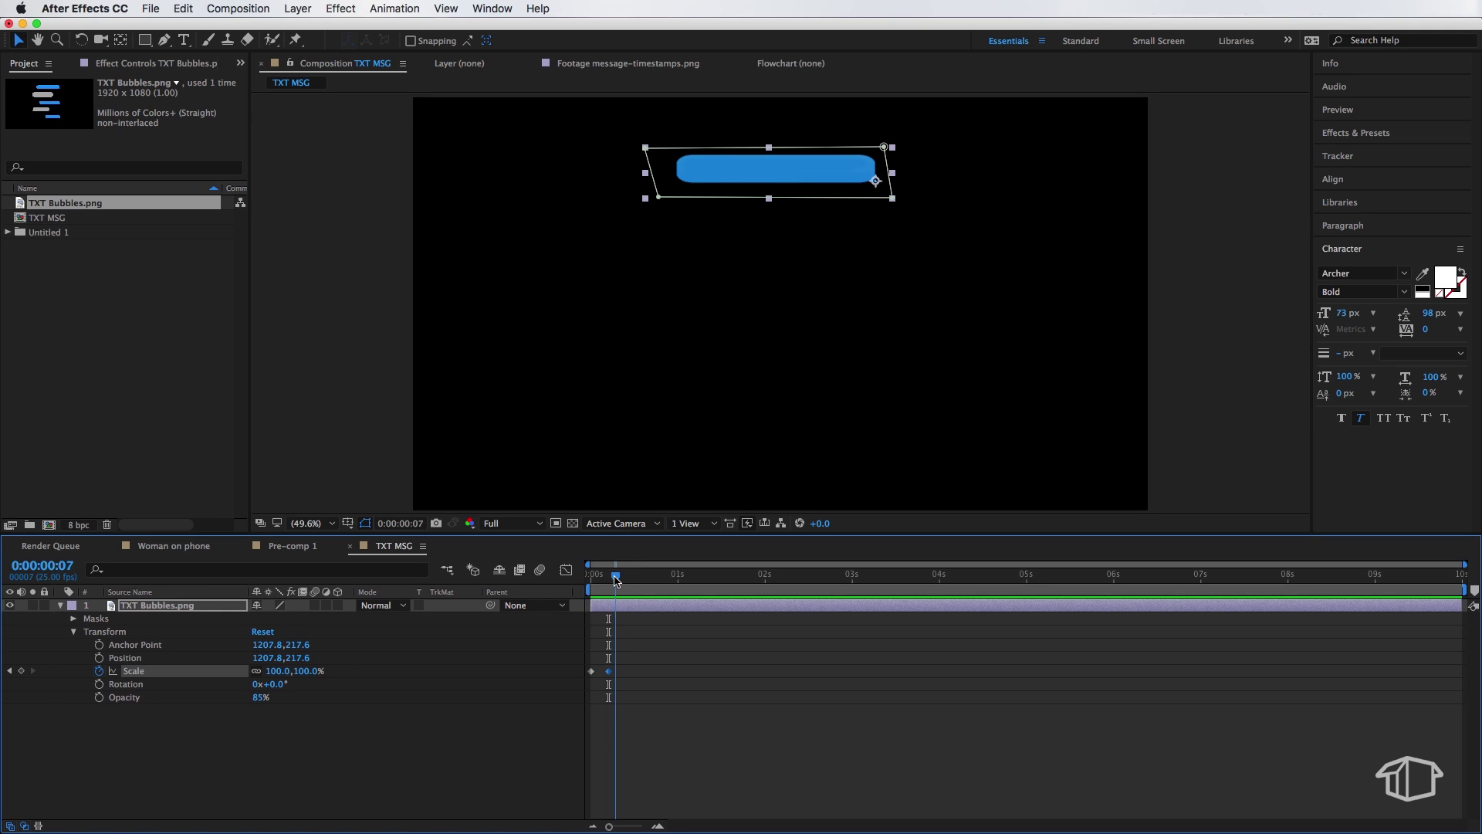
pyautogui.click(19, 671)
pyautogui.moveTo(616, 575); pyautogui.dragTo(629, 577)
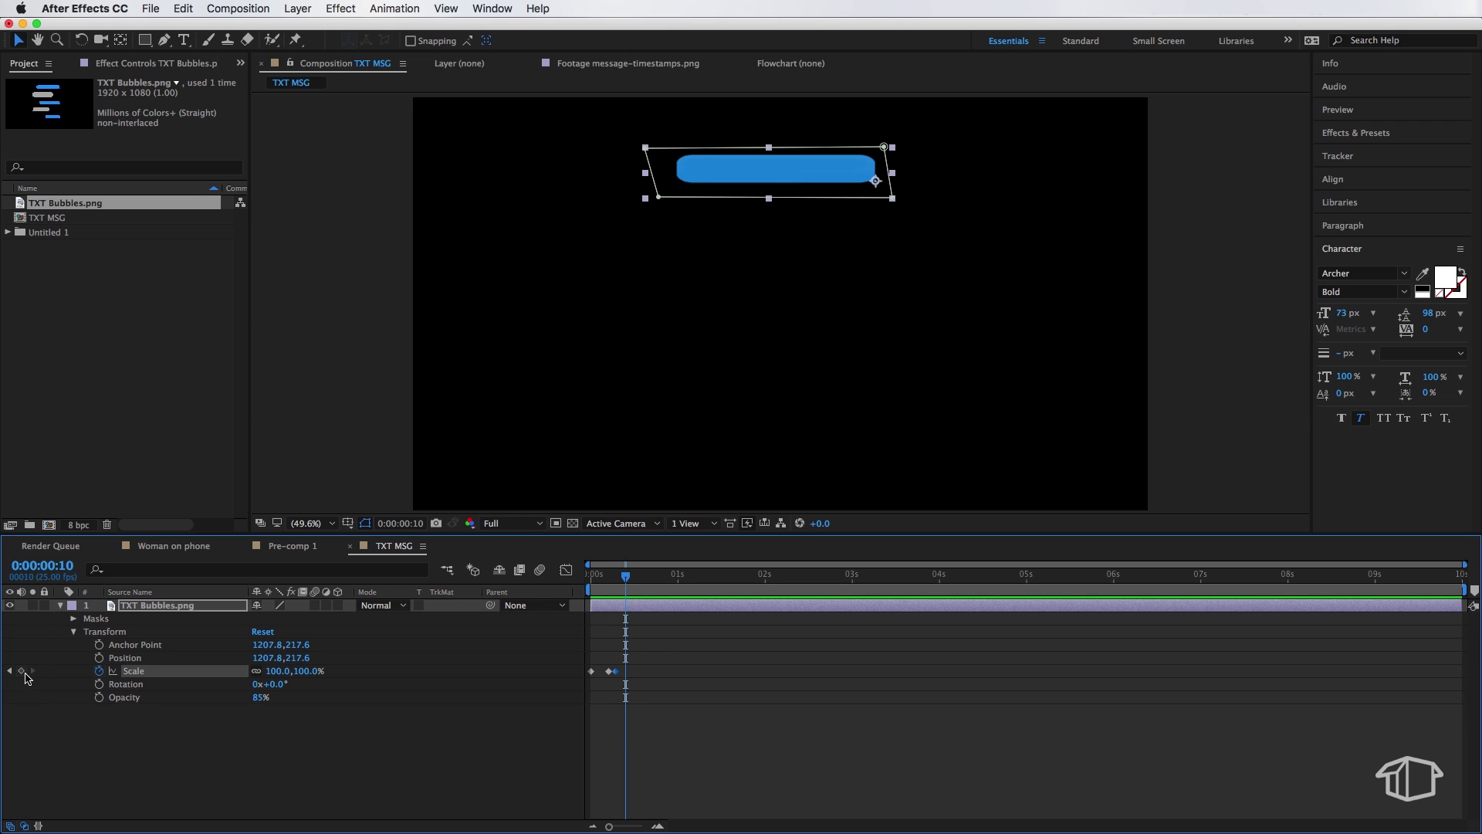
pyautogui.click(21, 672)
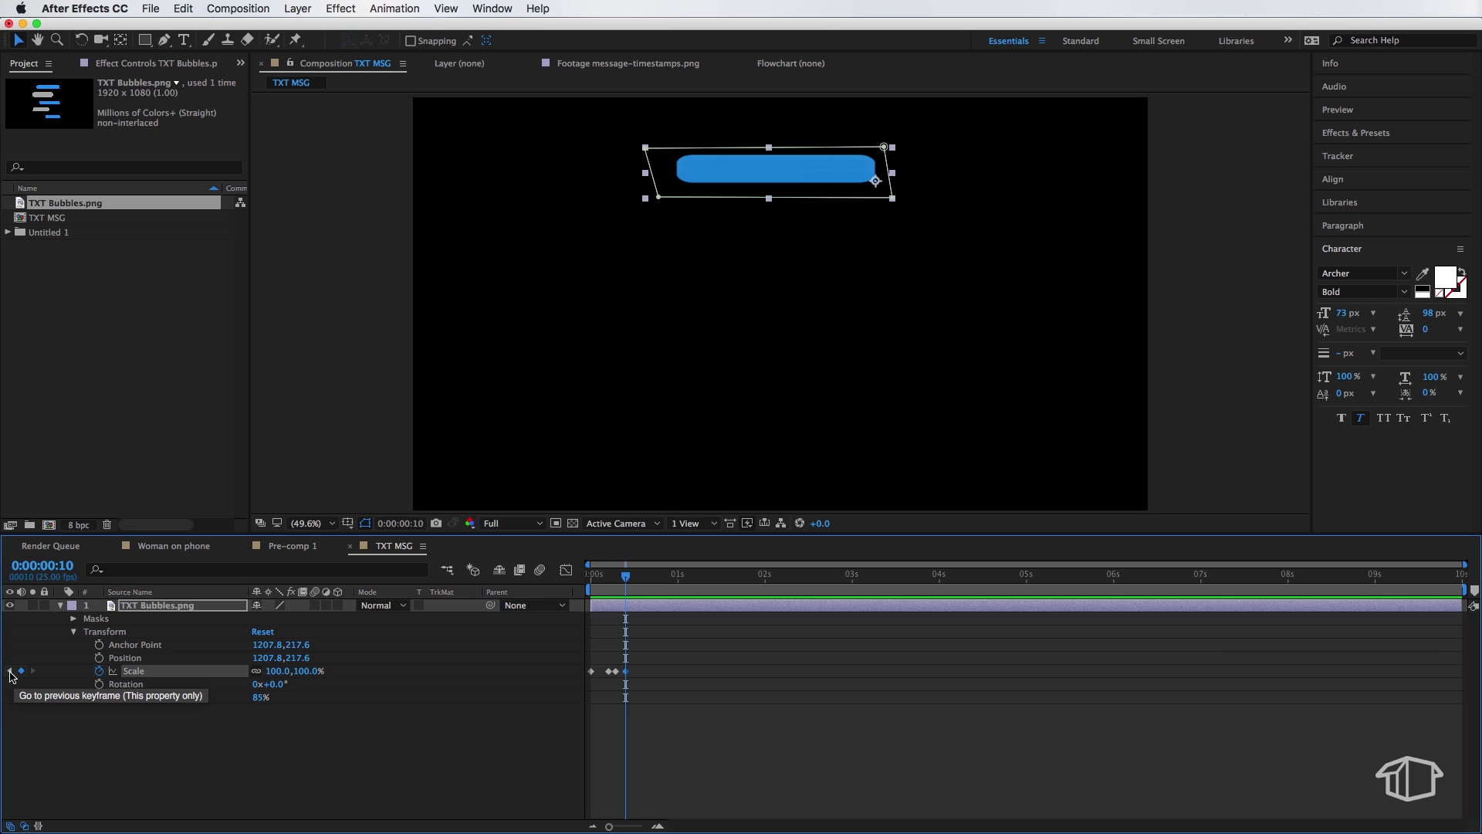
# Set the frame-7 Scale keyframe to 105% and the first-frame keyframe to 0%
pyautogui.click(10, 672)
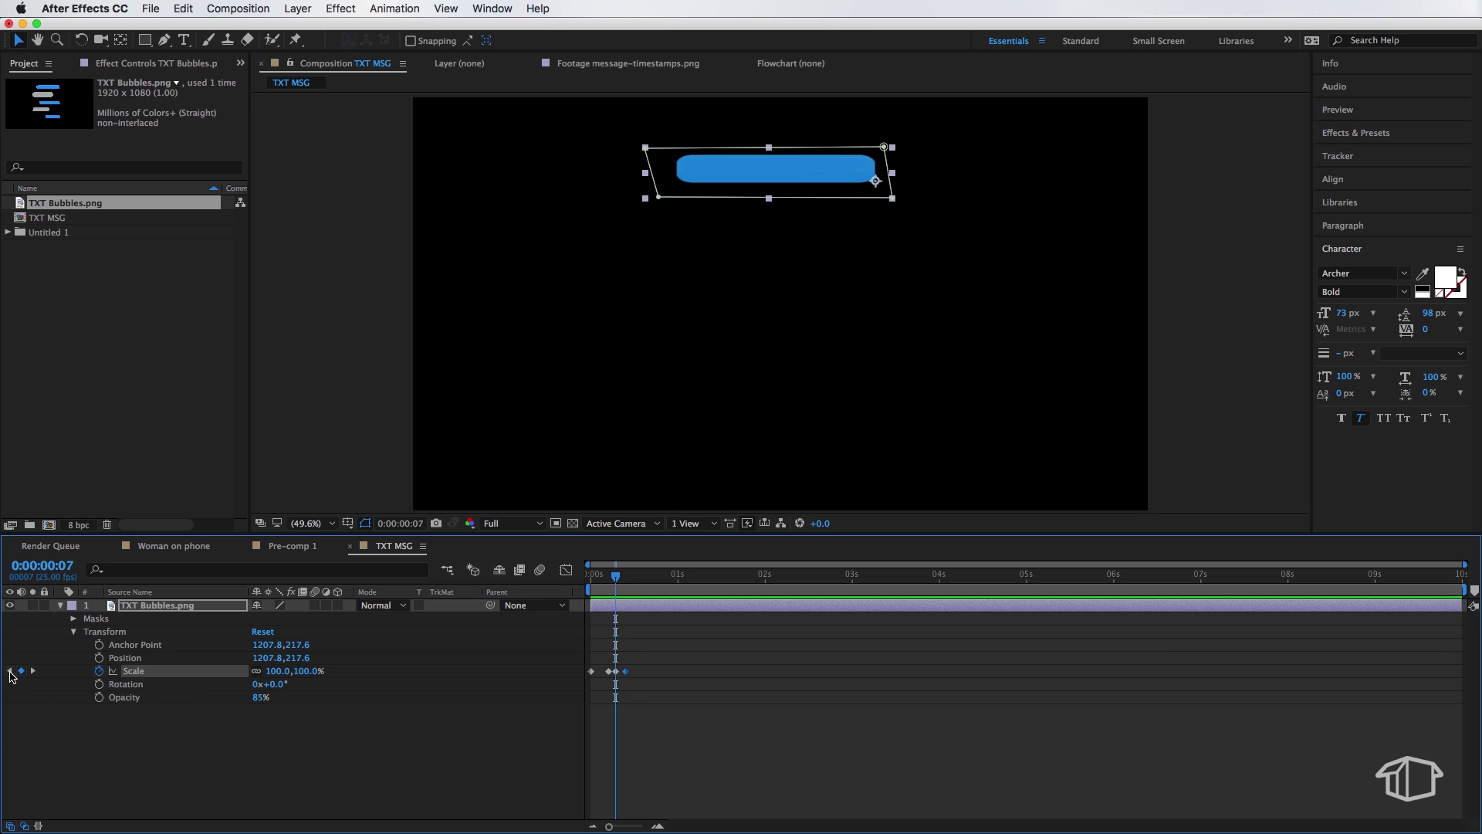
pyautogui.click(615, 672)
pyautogui.click(307, 671)
pyautogui.write('105')
pyautogui.press('Return')
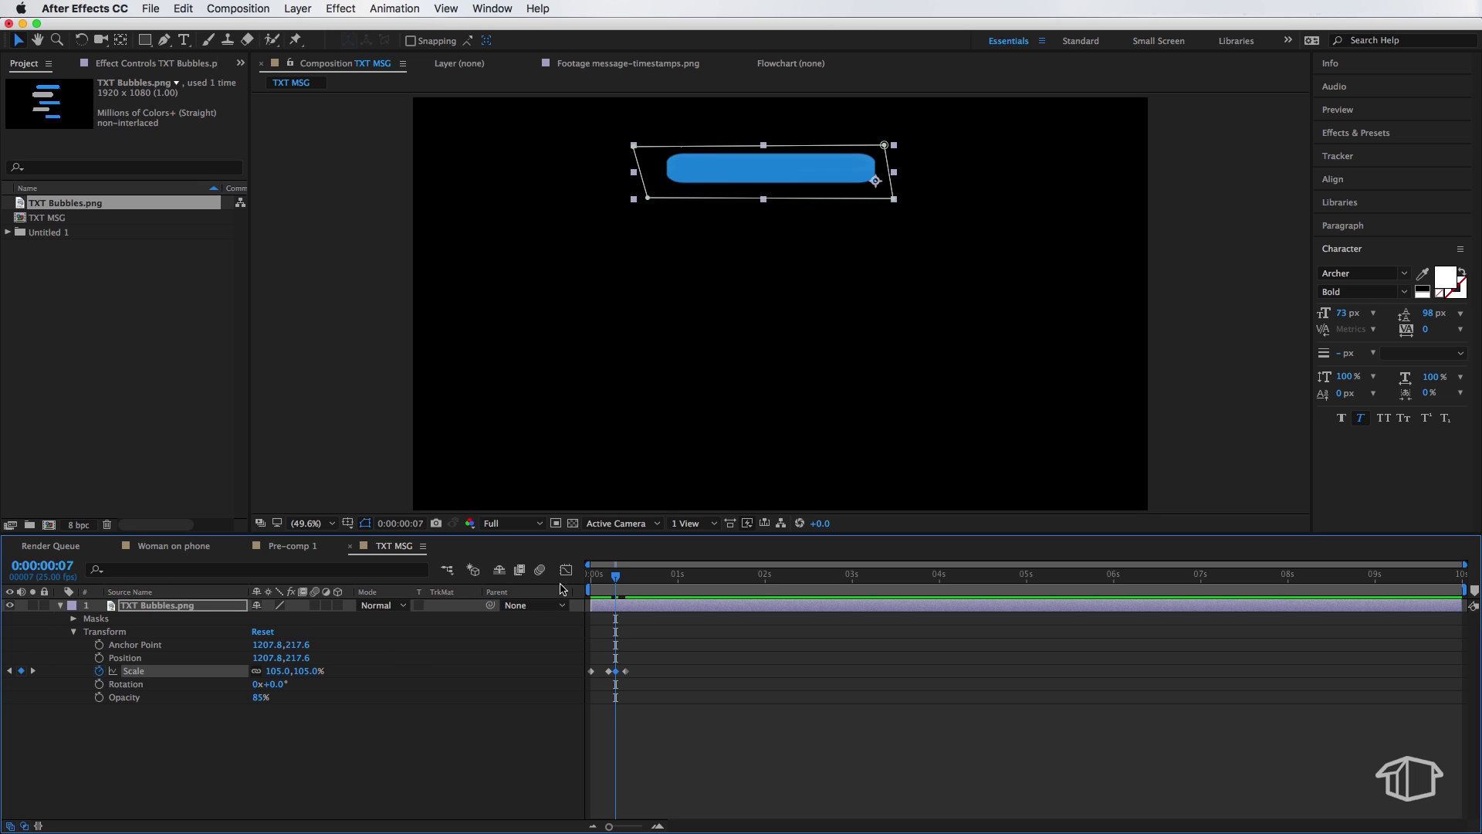
pyautogui.click(609, 579)
pyautogui.moveTo(609, 580); pyautogui.dragTo(589, 582)
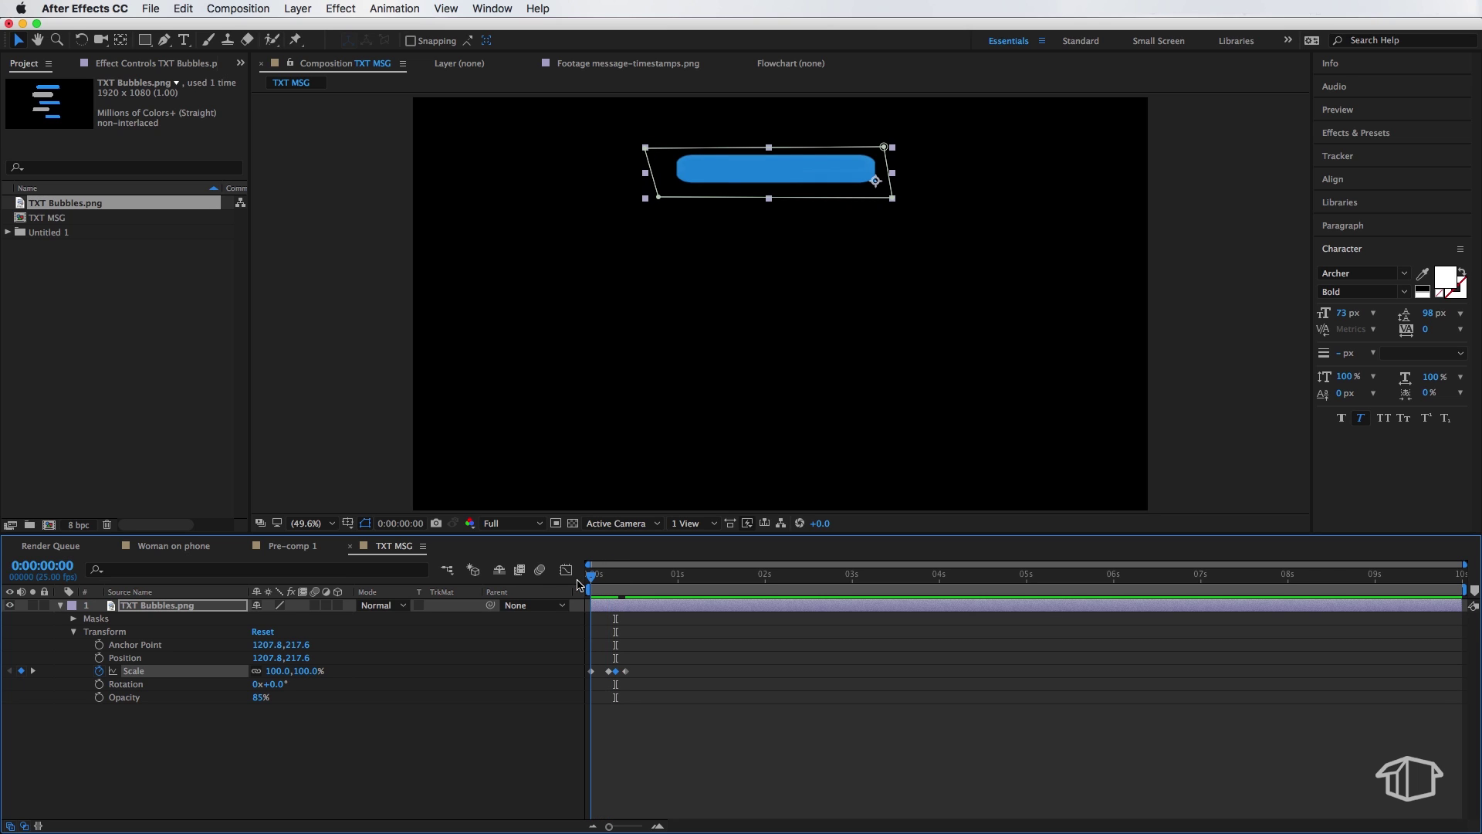
pyautogui.click(306, 670)
pyautogui.write('00')
pyautogui.press('Return')
# Apply Easy Ease to the Scale keyframes and preview the bubble pop-in
pyautogui.rightClick(618, 674)
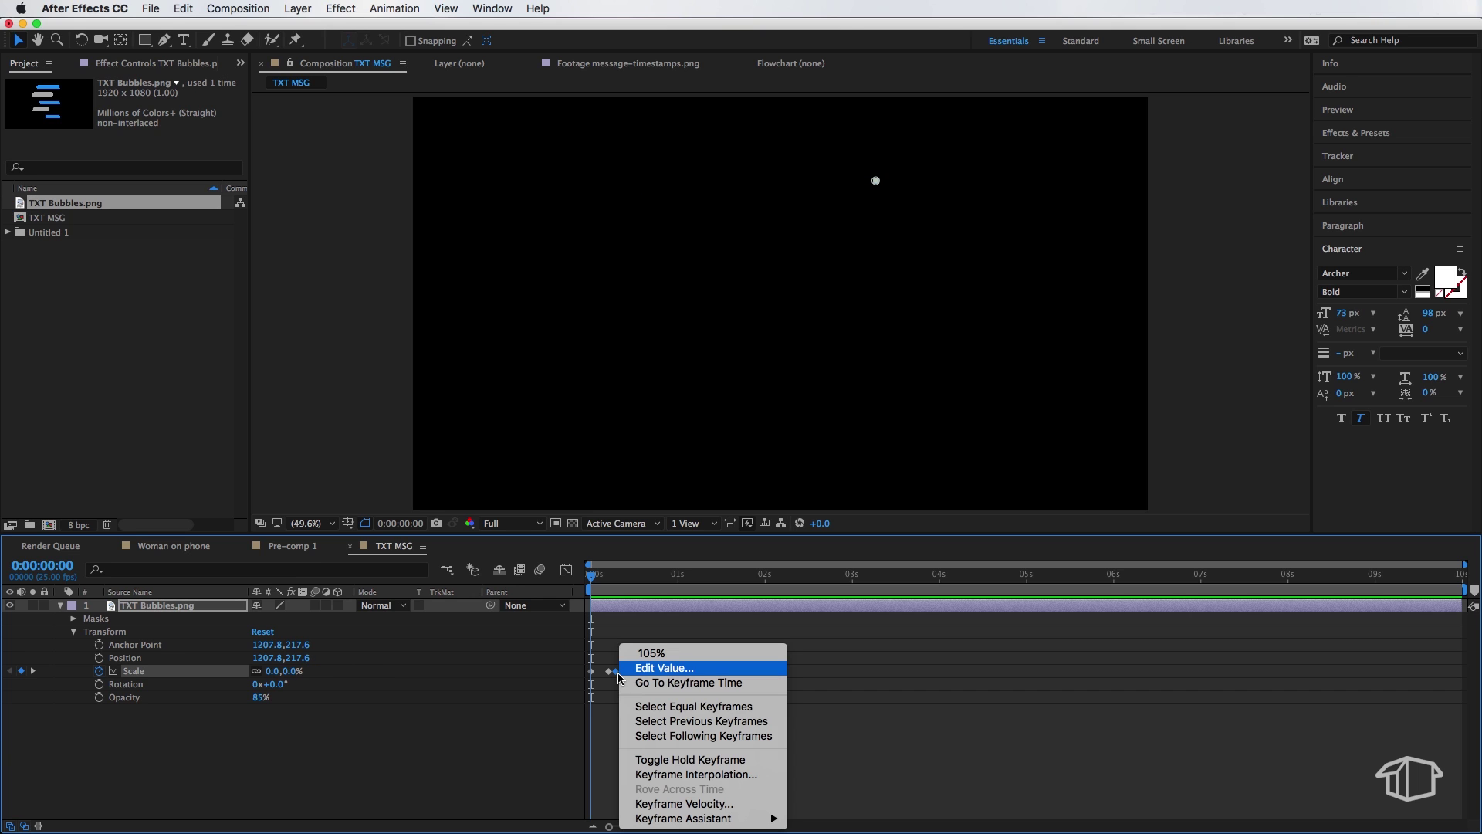
pyautogui.moveTo(683, 819)
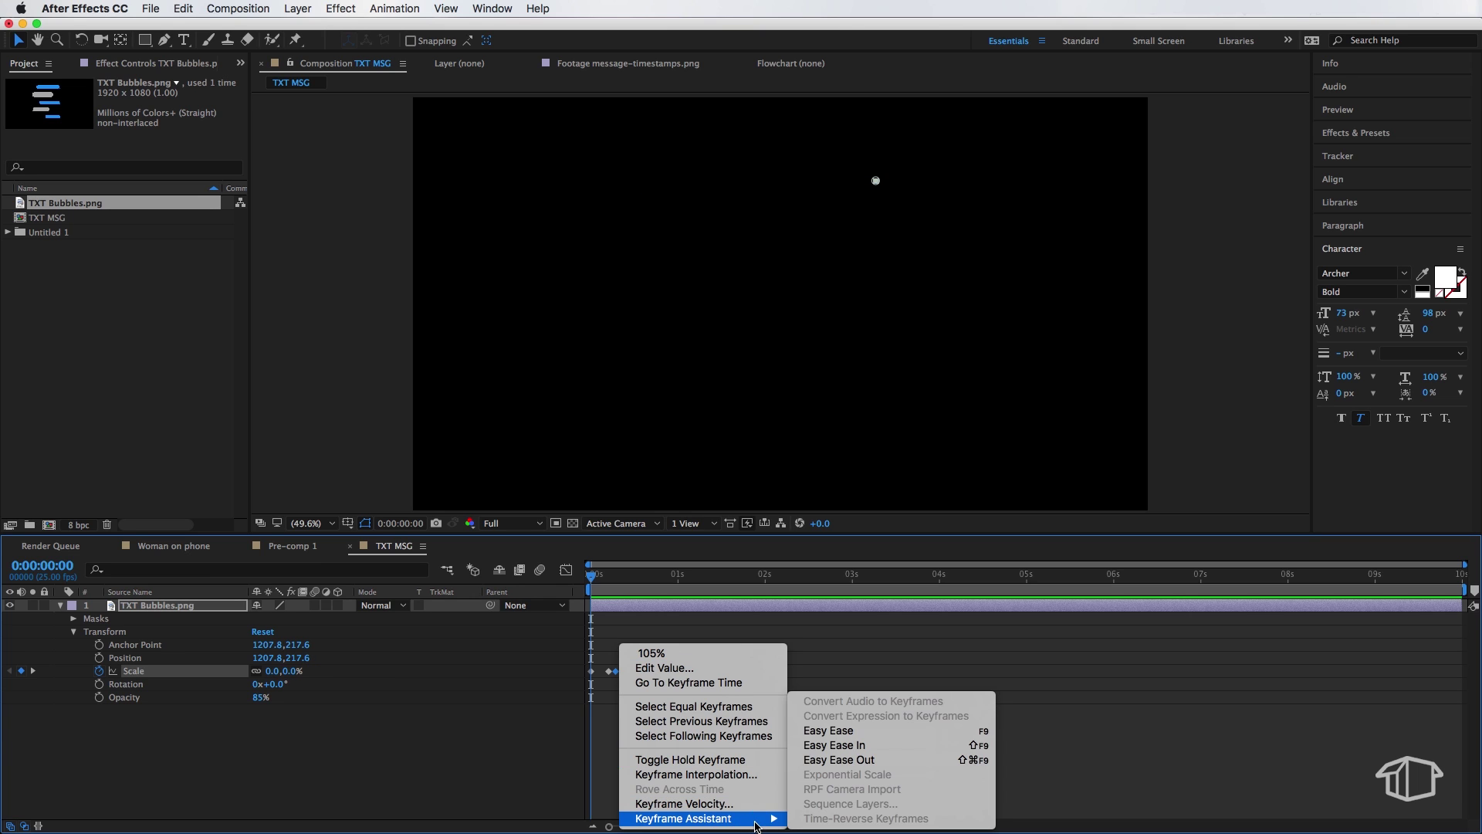
pyautogui.click(884, 729)
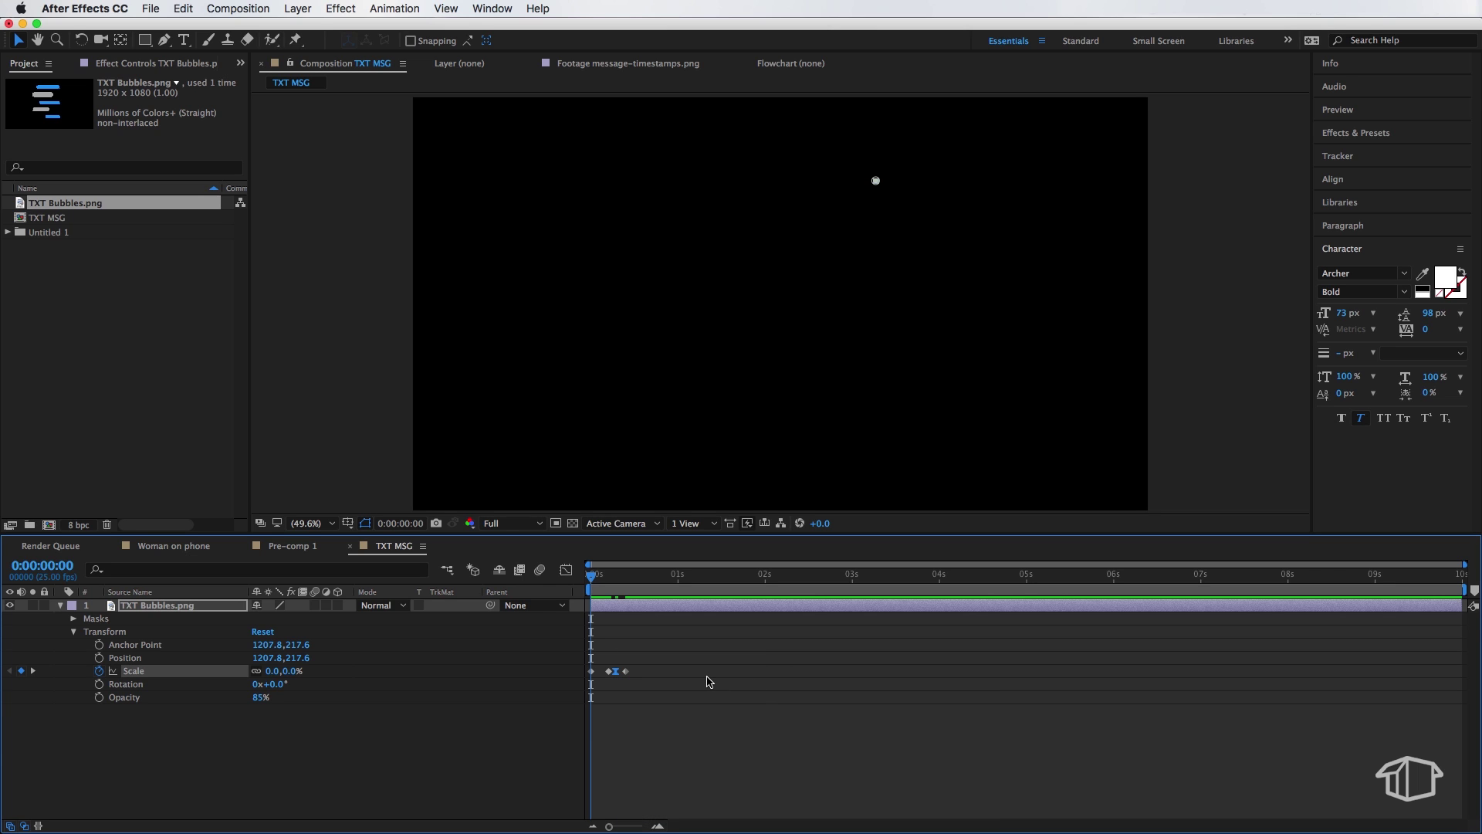
pyautogui.press('space')
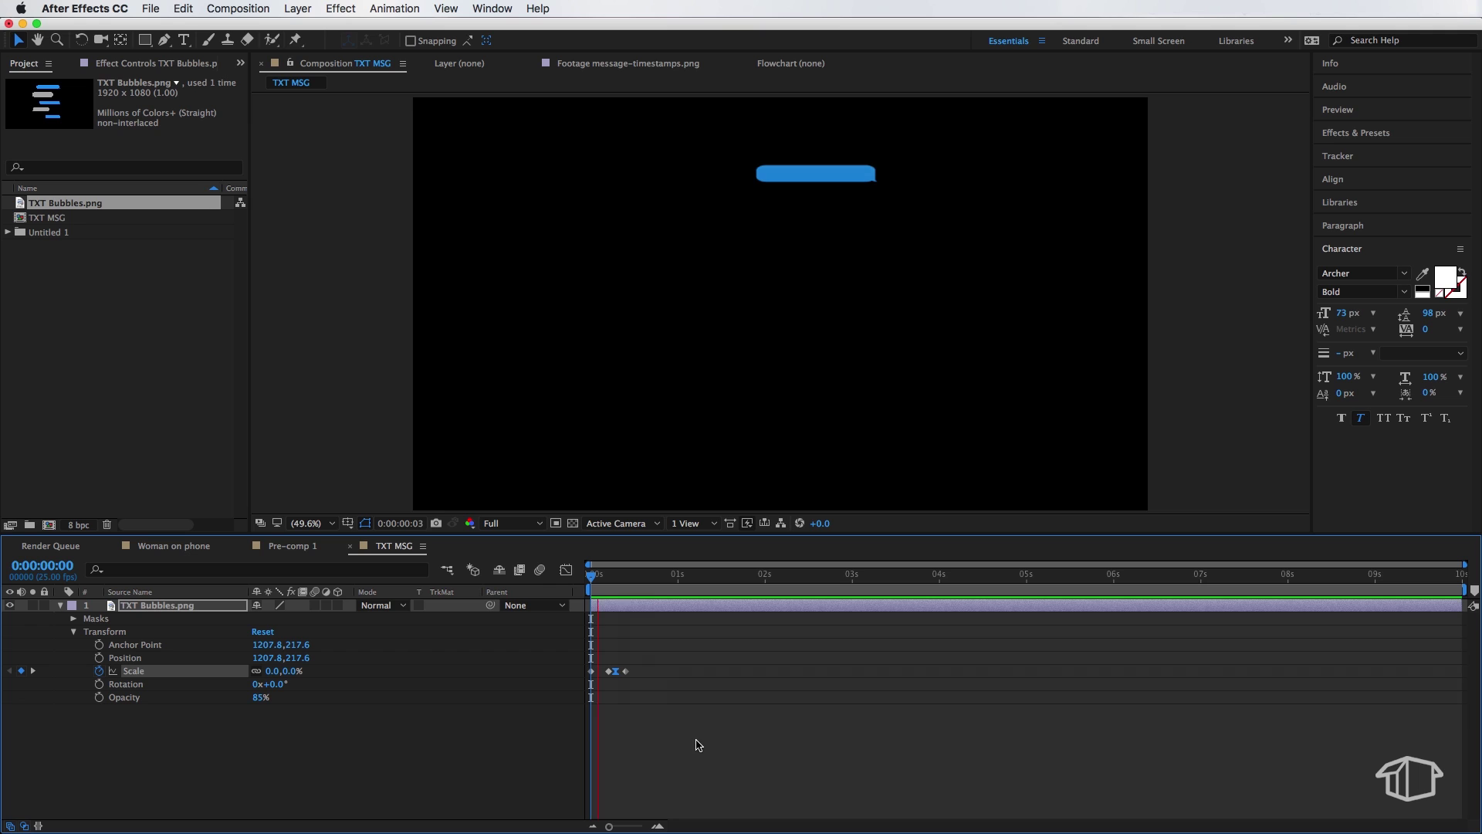
pyautogui.press('space')
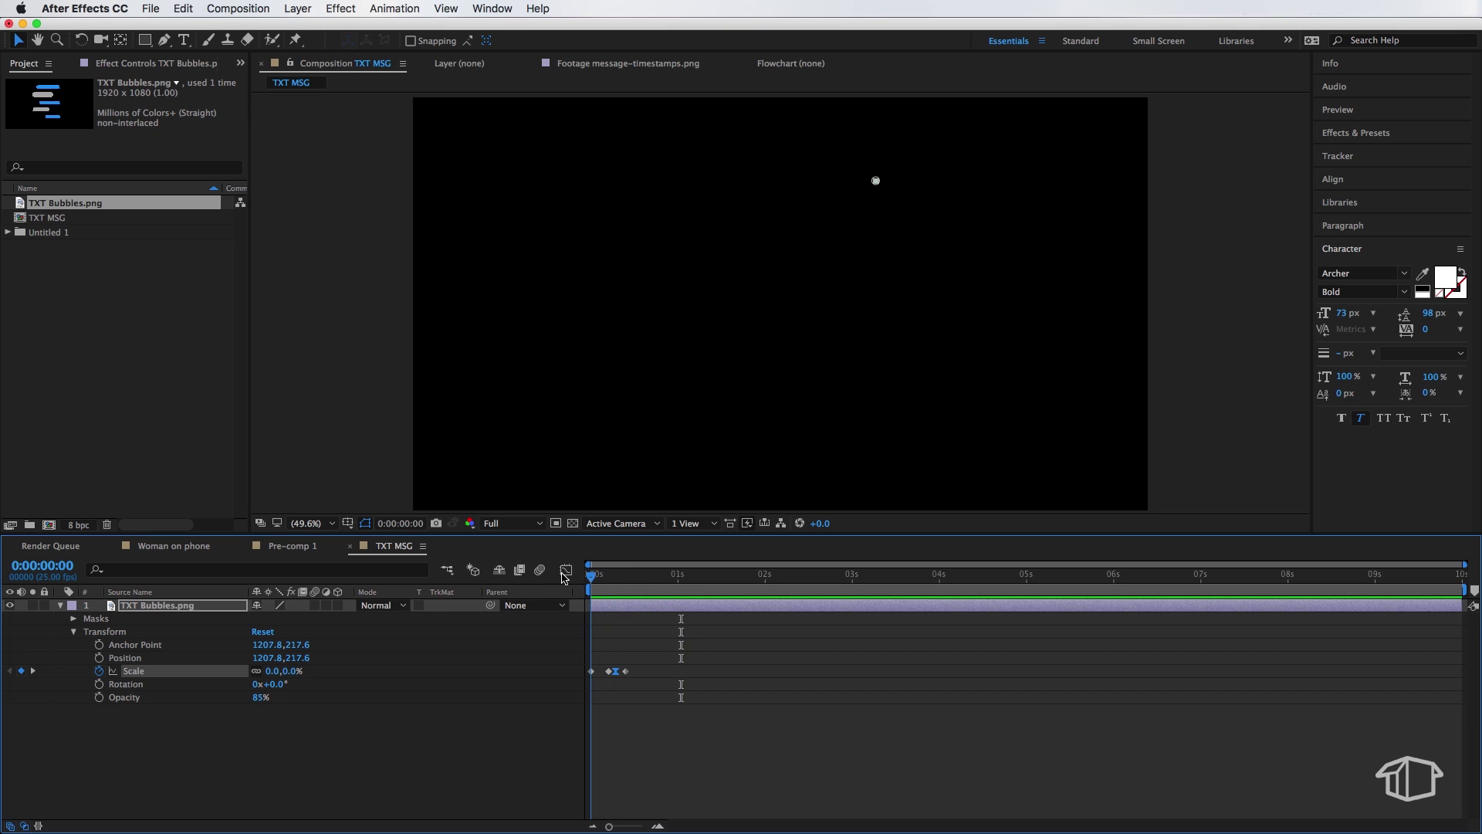
pyautogui.press('space')
pyautogui.press('space')
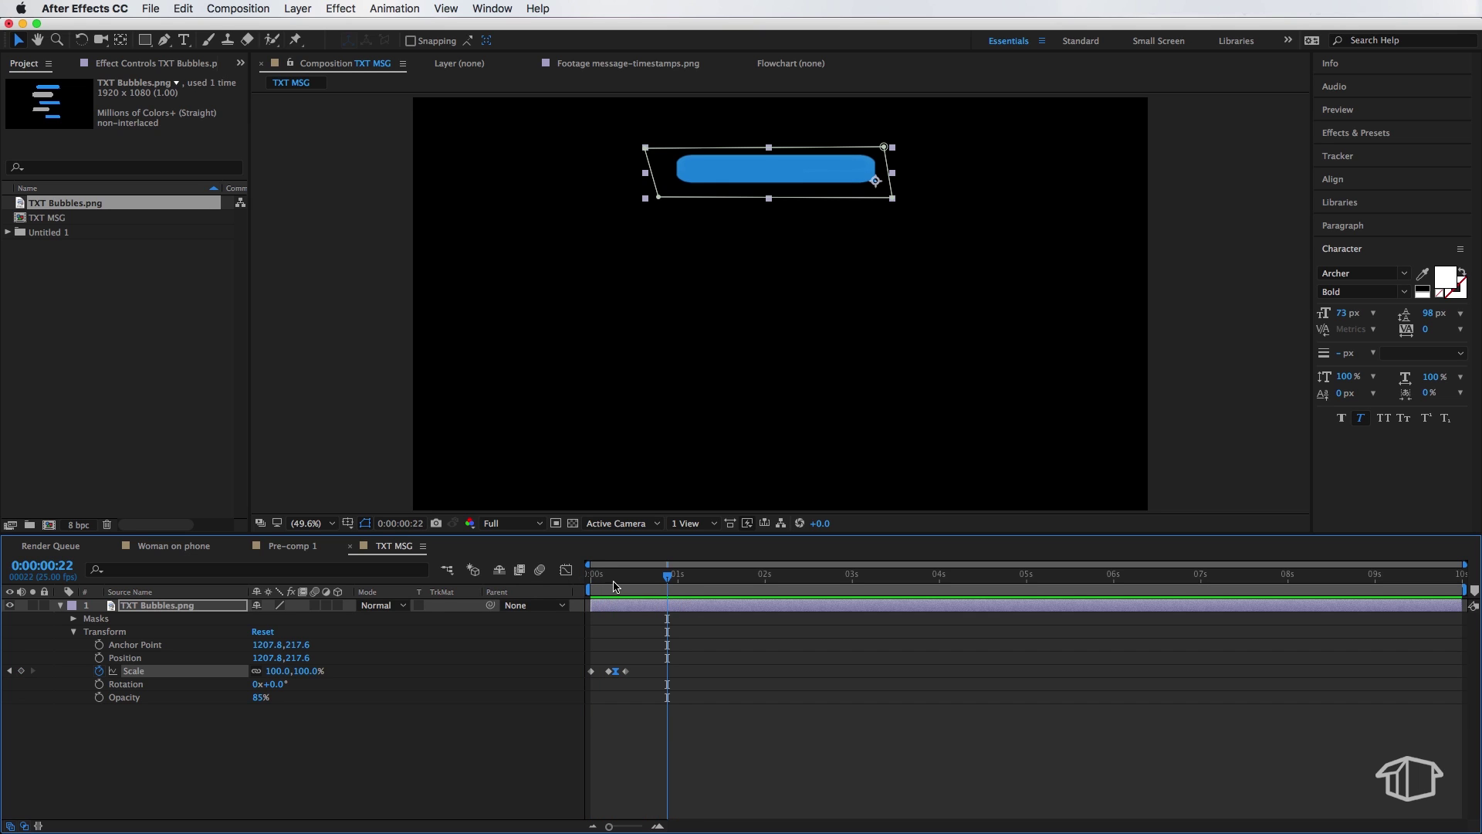
pyautogui.press('space')
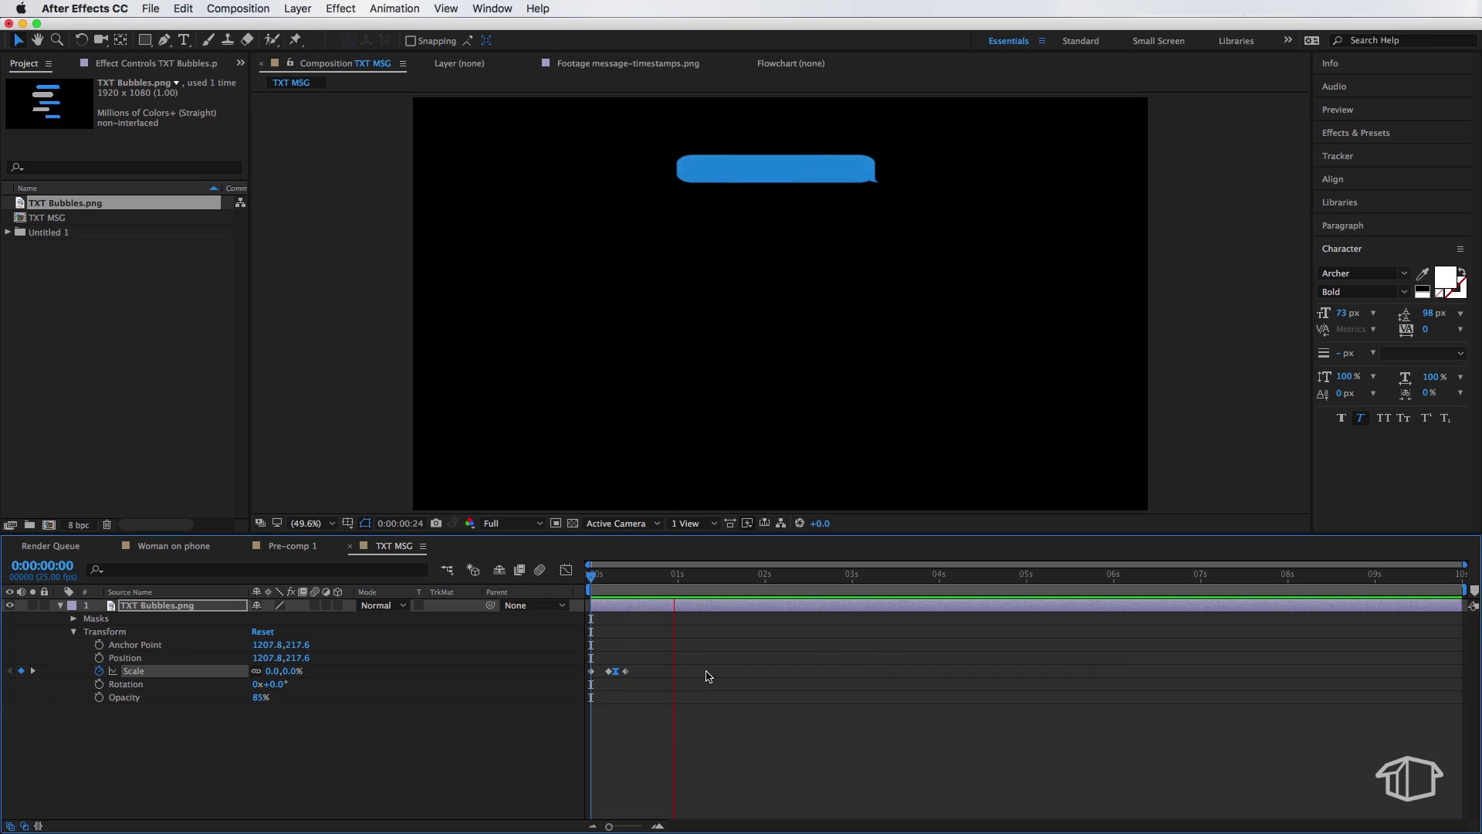
pyautogui.press('space')
pyautogui.click(550, 658)
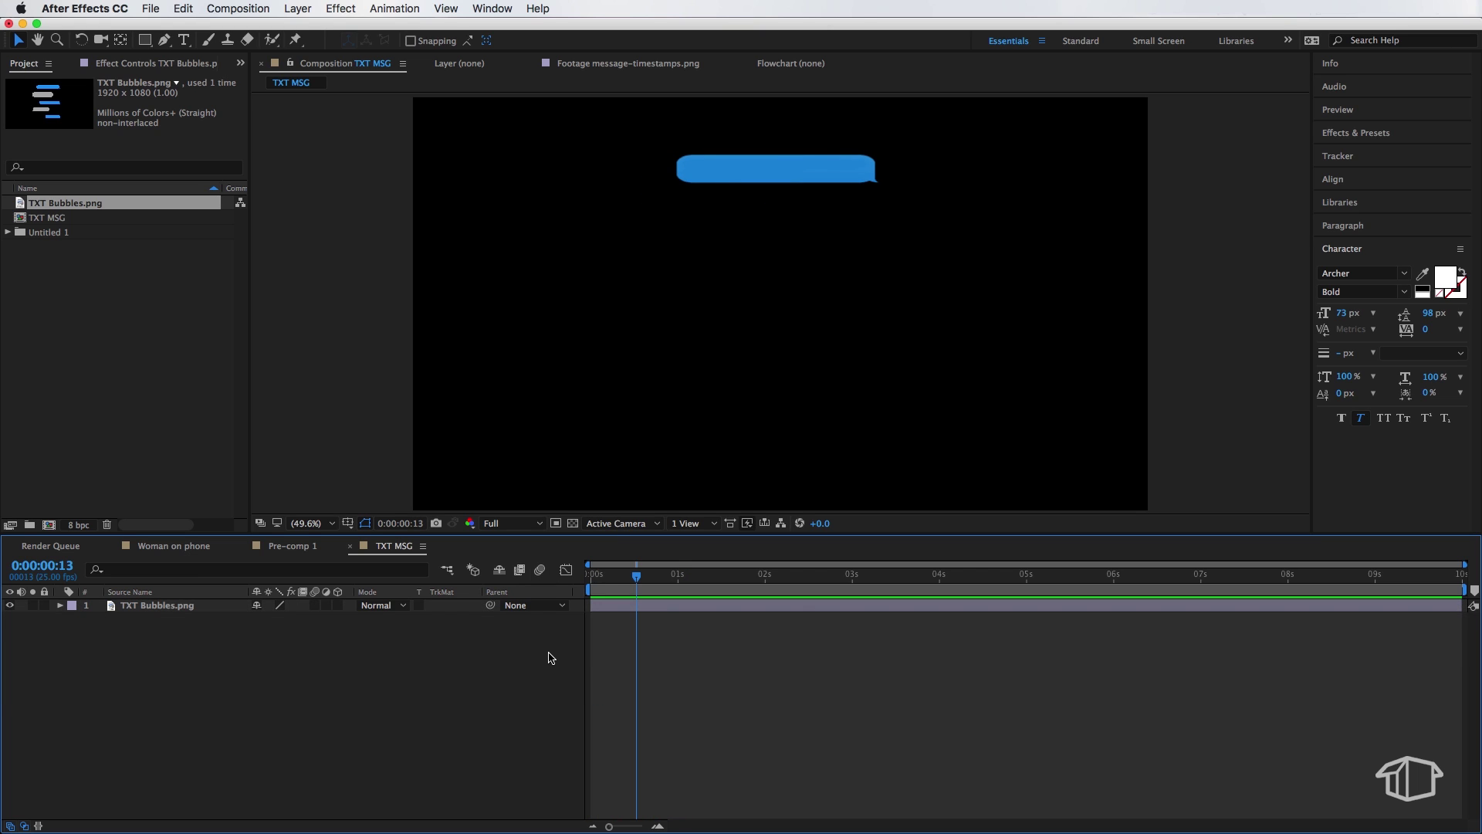
# Create a text layer with the sender's name and 3:05 PM timestamp, and select its text
pyautogui.rightClick(224, 645)
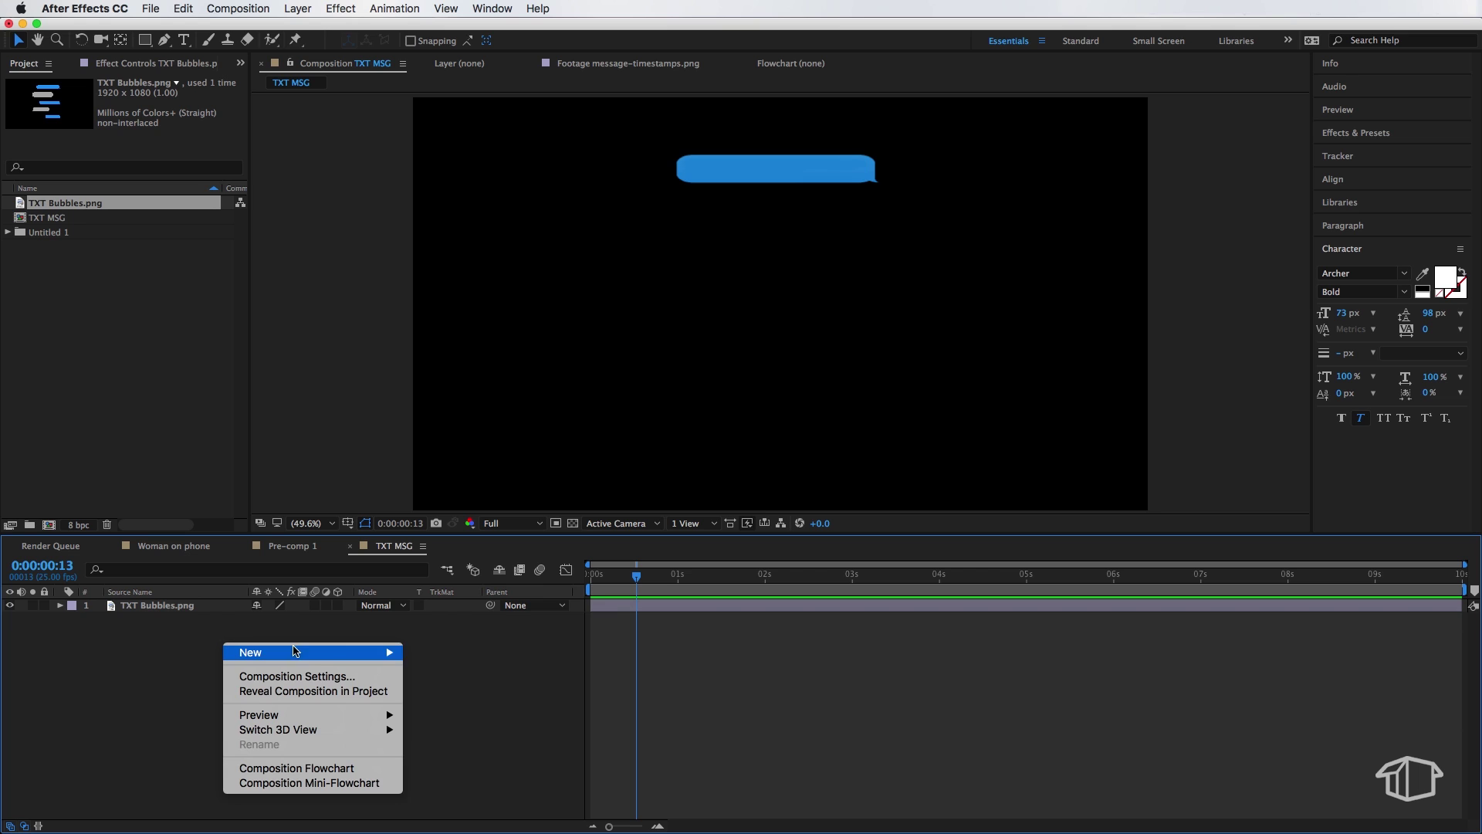
pyautogui.moveTo(301, 651)
pyautogui.click(446, 677)
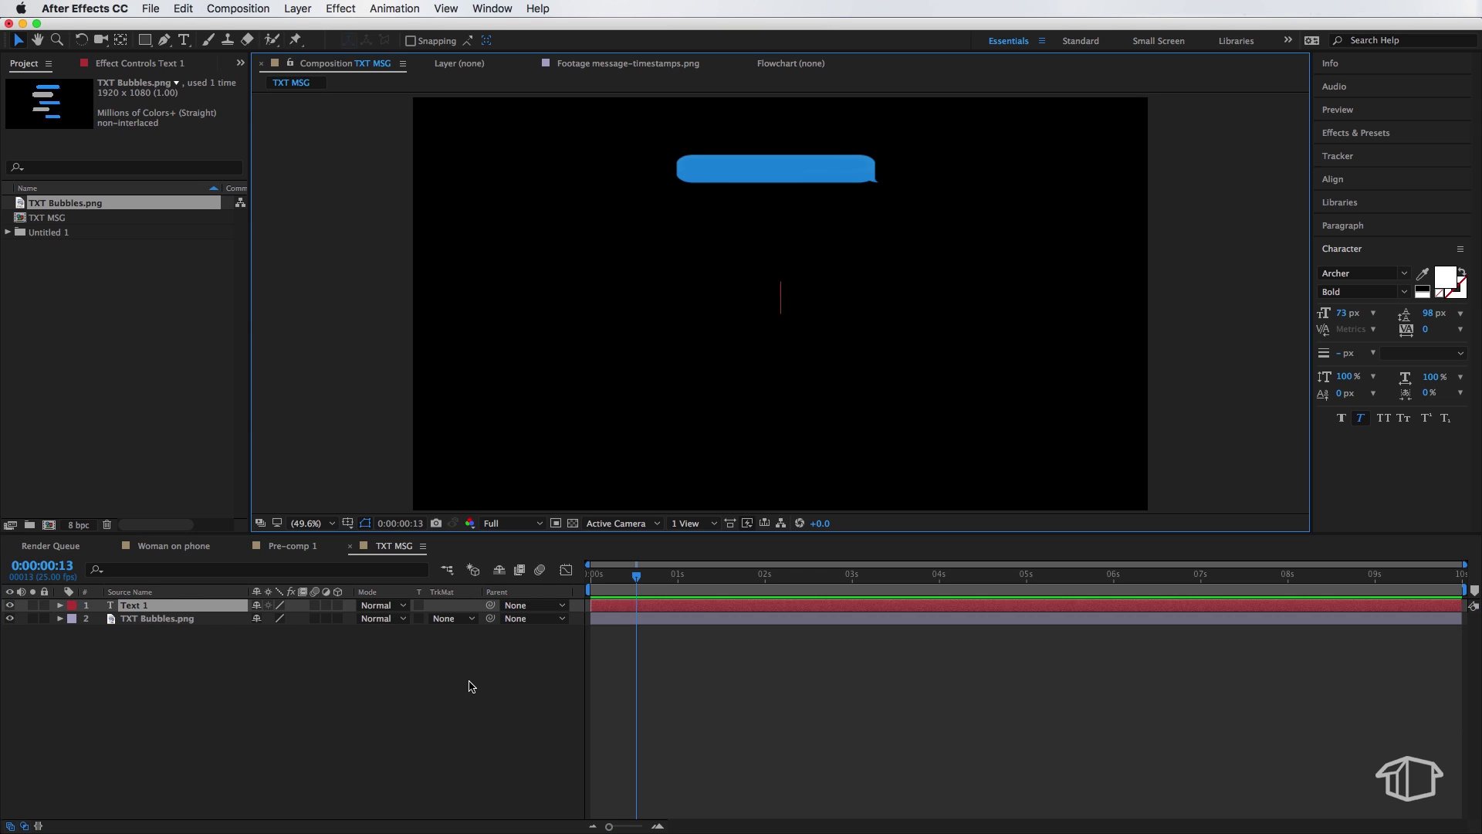
pyautogui.write('J. Peterson // 3:05 PM')
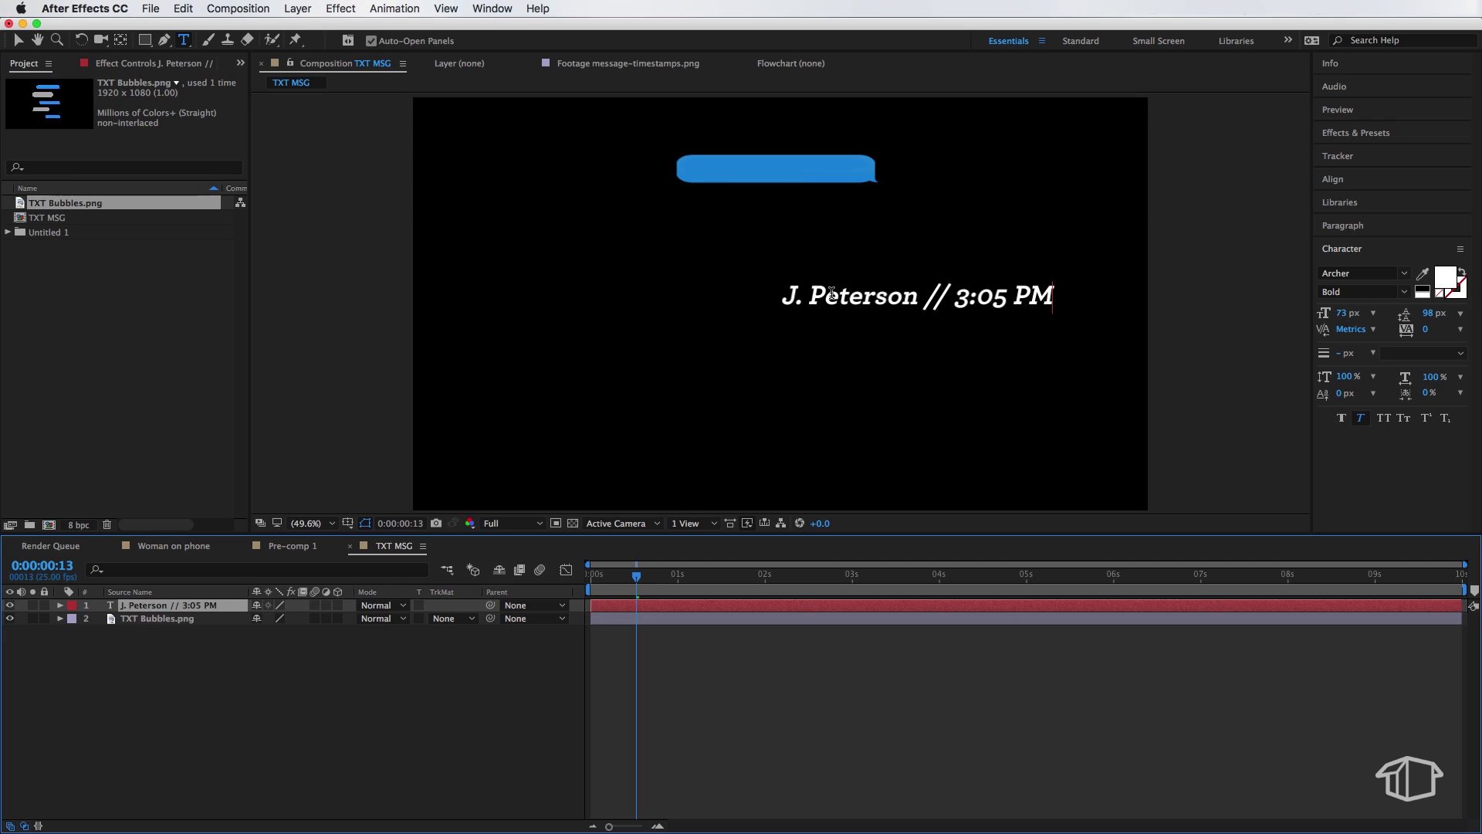
pyautogui.moveTo(1054, 297); pyautogui.dragTo(750, 293)
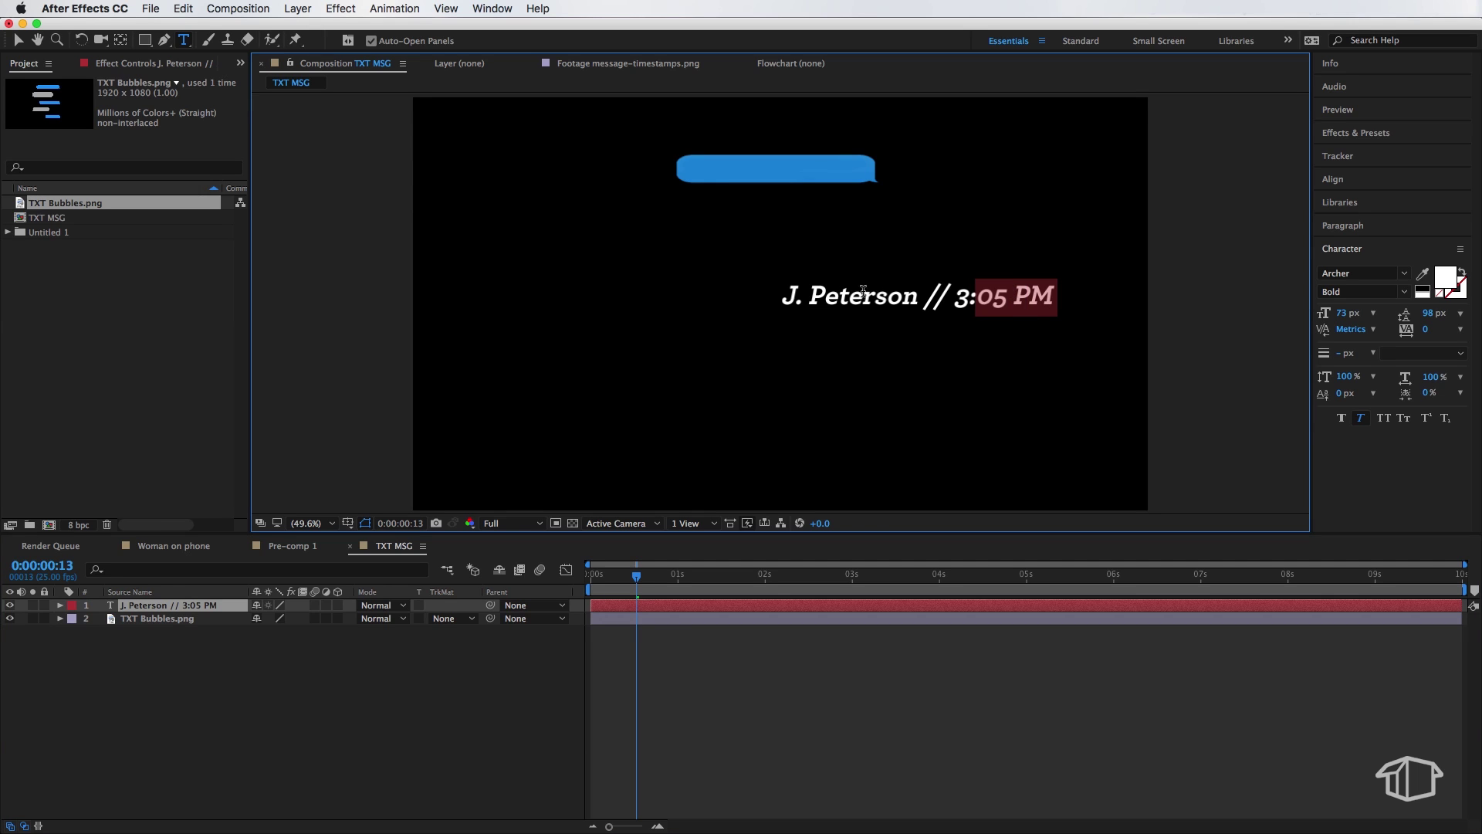
pyautogui.click(1385, 272)
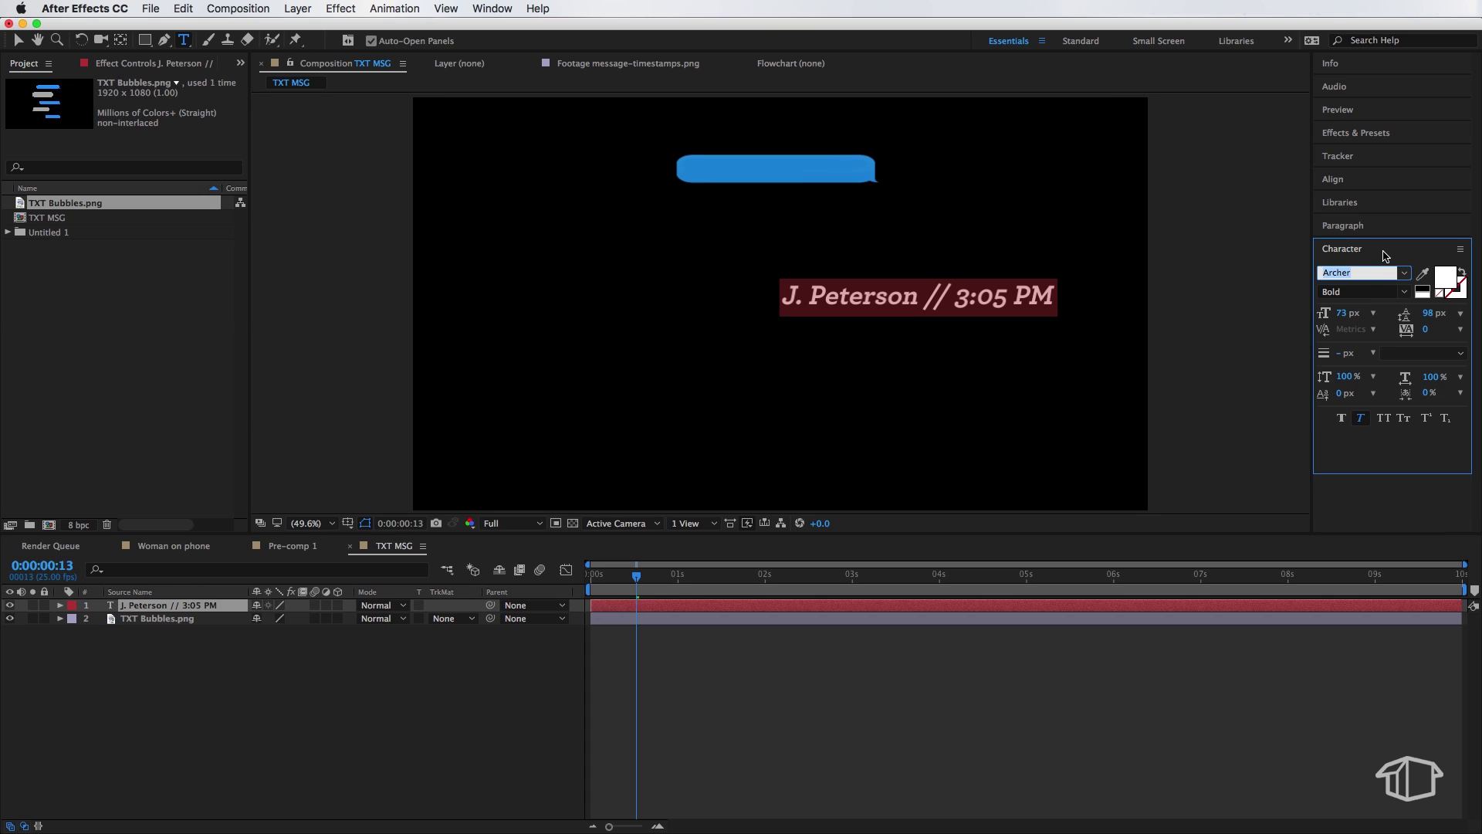
# Make the timestamp line Helvetica Neue Thin at 33 px and drag it above the bubble
pyautogui.click(481, 6)
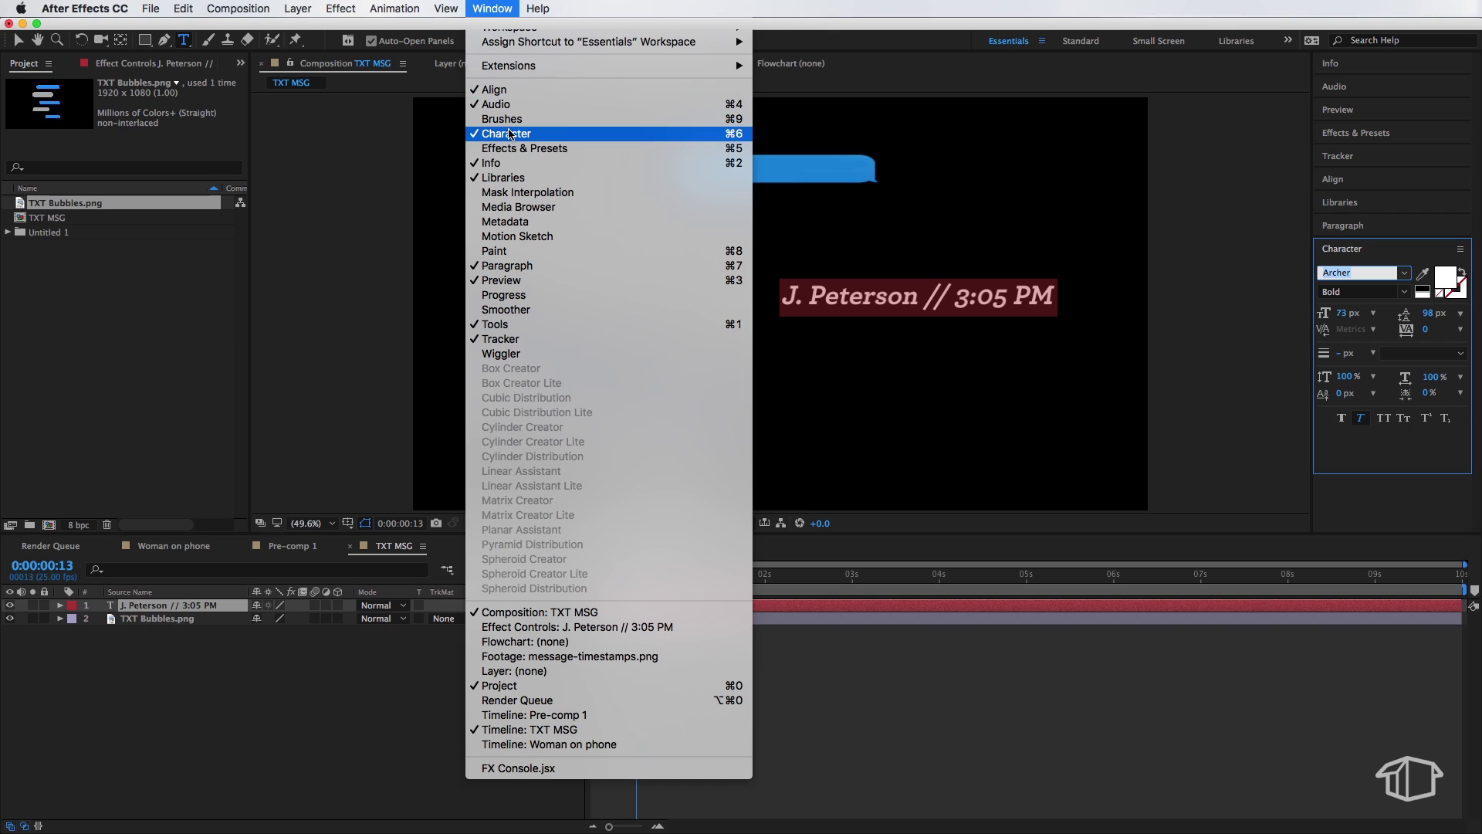
pyautogui.click(1349, 289)
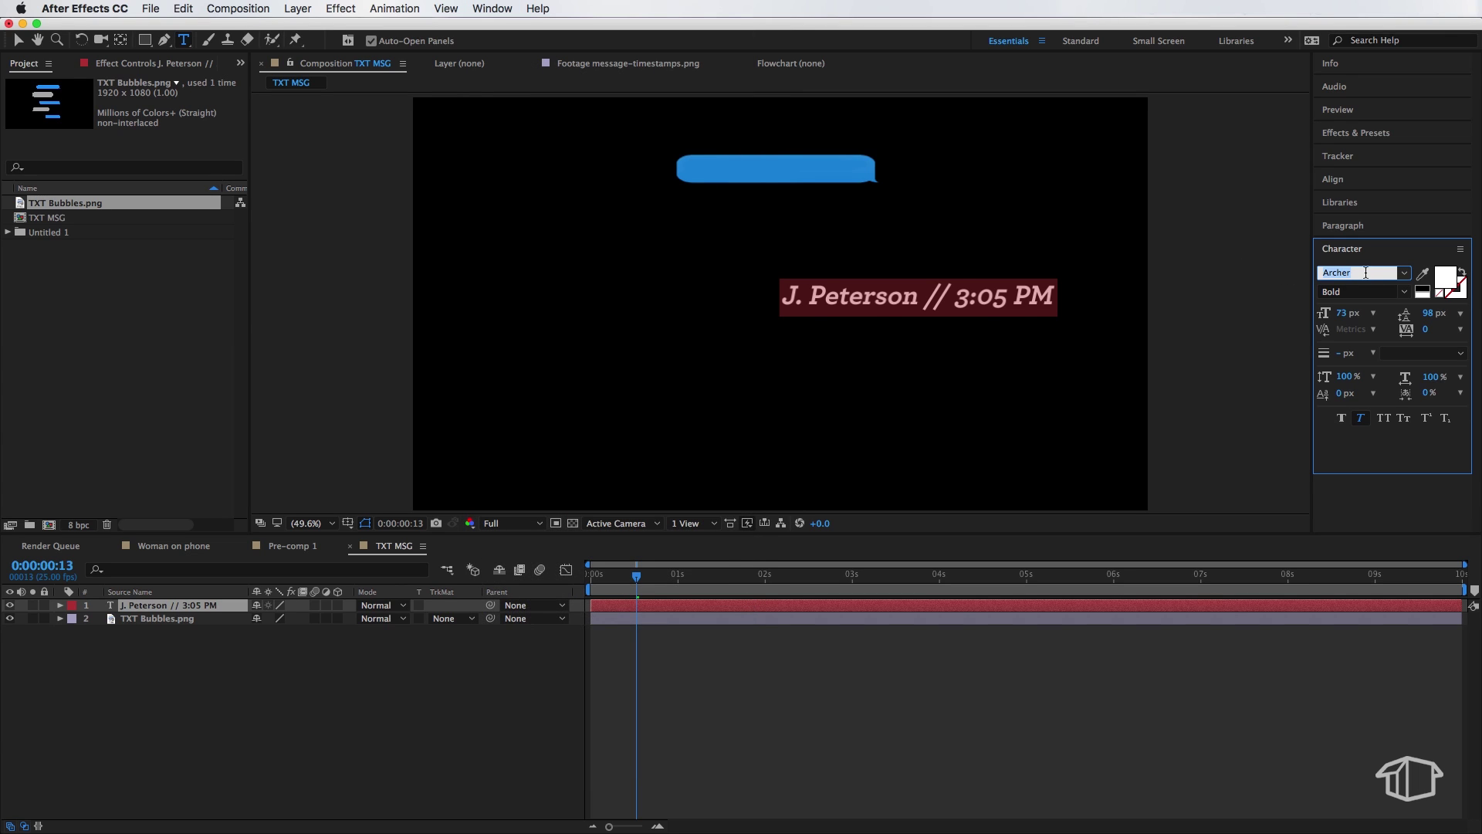
pyautogui.write('Helvetica Neue')
pyautogui.press('Return')
pyautogui.press('Down')
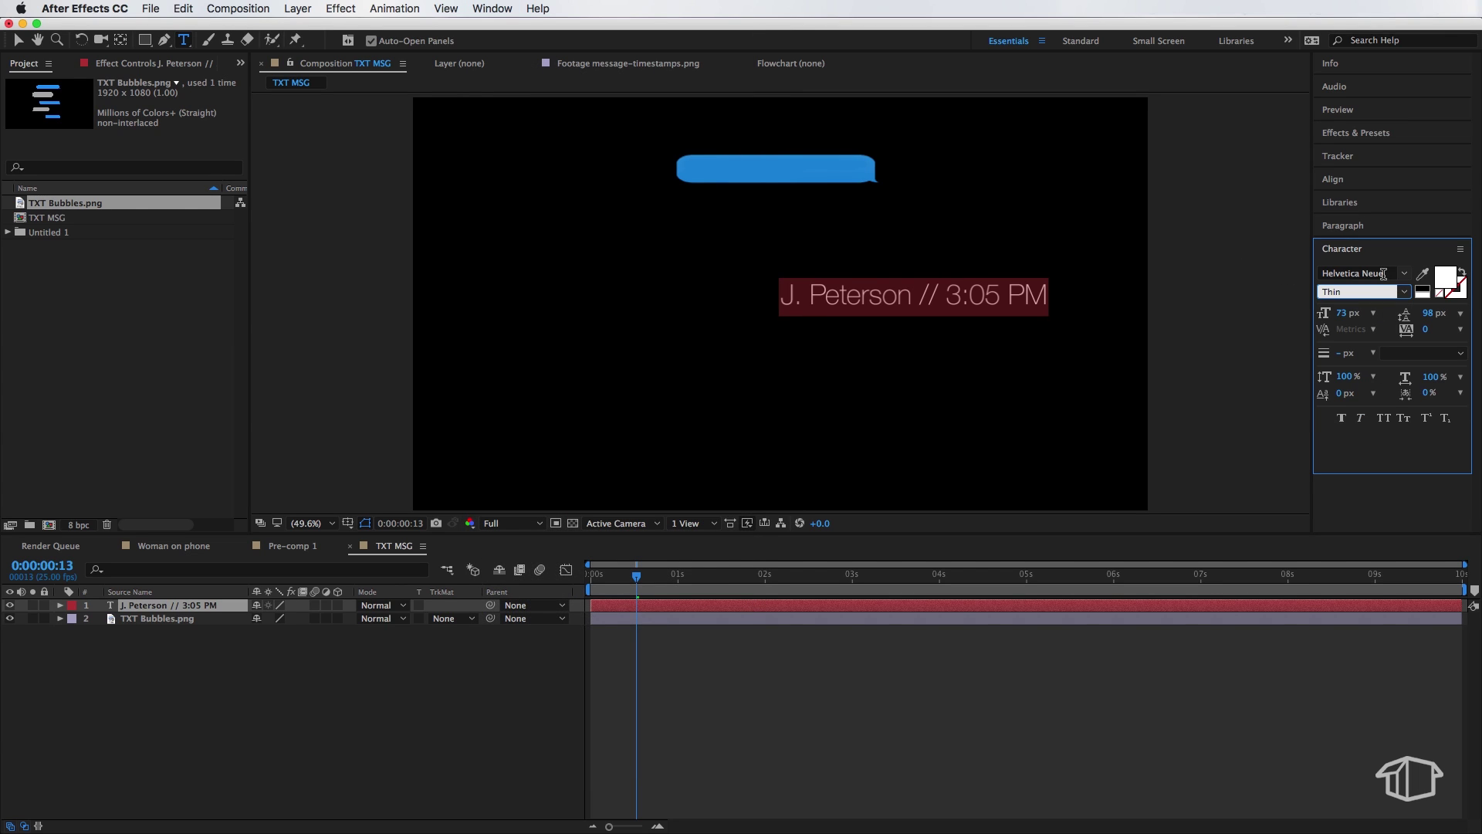
pyautogui.moveTo(1347, 313); pyautogui.dragTo(1305, 315)
pyautogui.press('v')
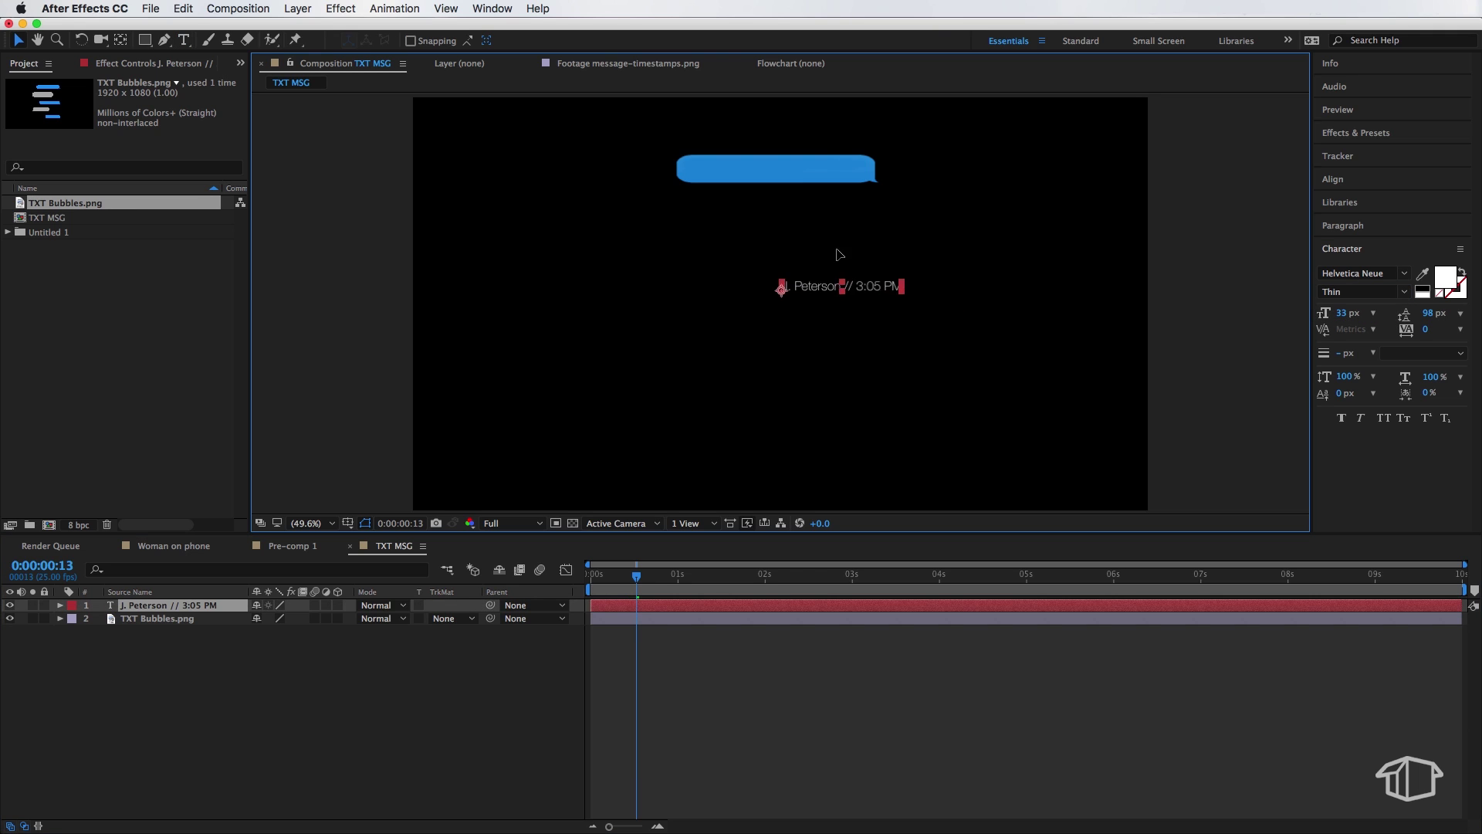
pyautogui.moveTo(799, 290)
pyautogui.mouseDown()
pyautogui.moveTo(804, 136)
pyautogui.moveTo(794, 143)
pyautogui.mouseUp()
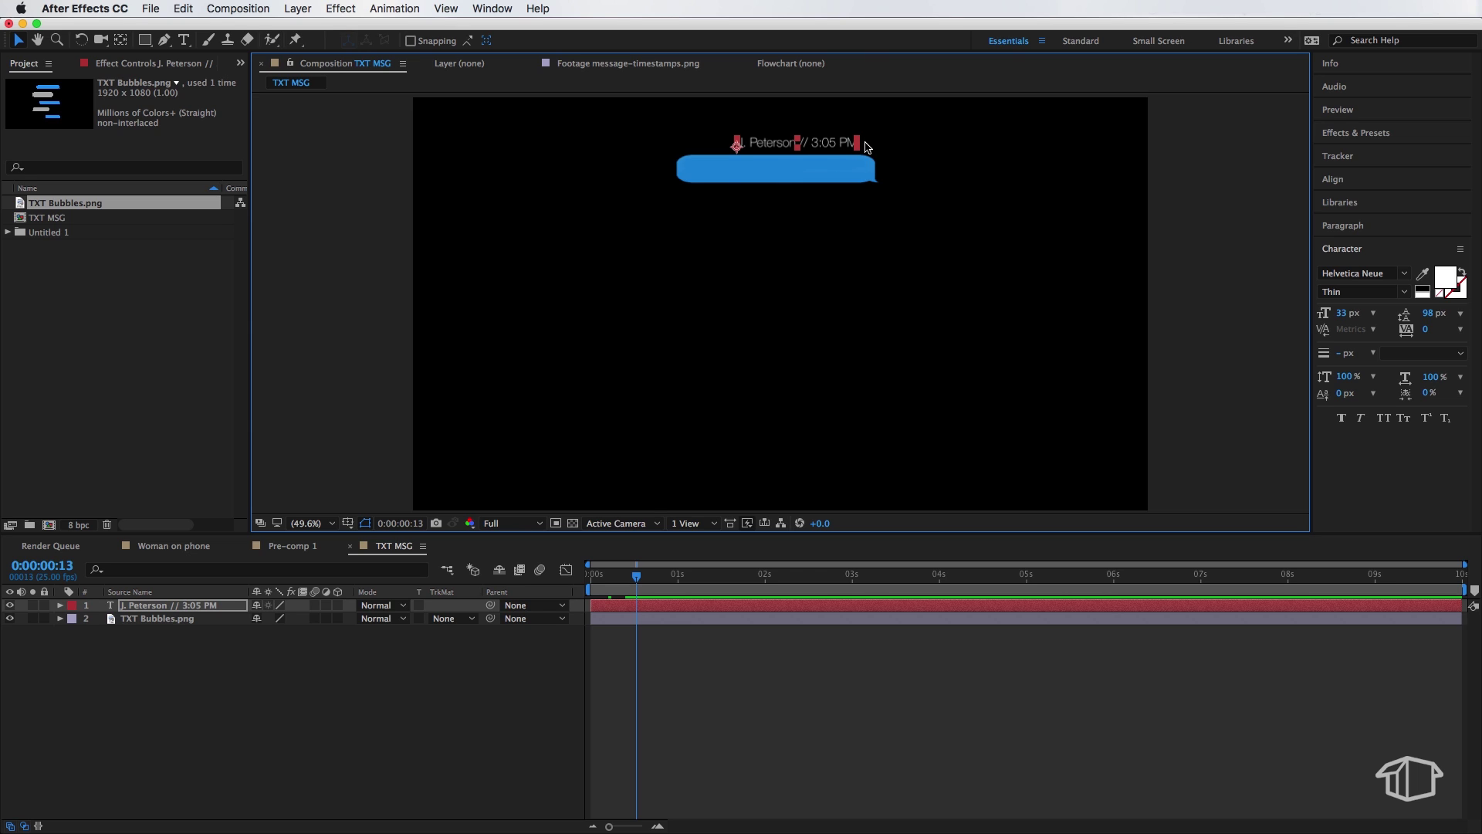
# Add a text layer reading 'Hey, finished early lets meet up' in Light style
pyautogui.rightClick(296, 658)
pyautogui.moveTo(335, 668)
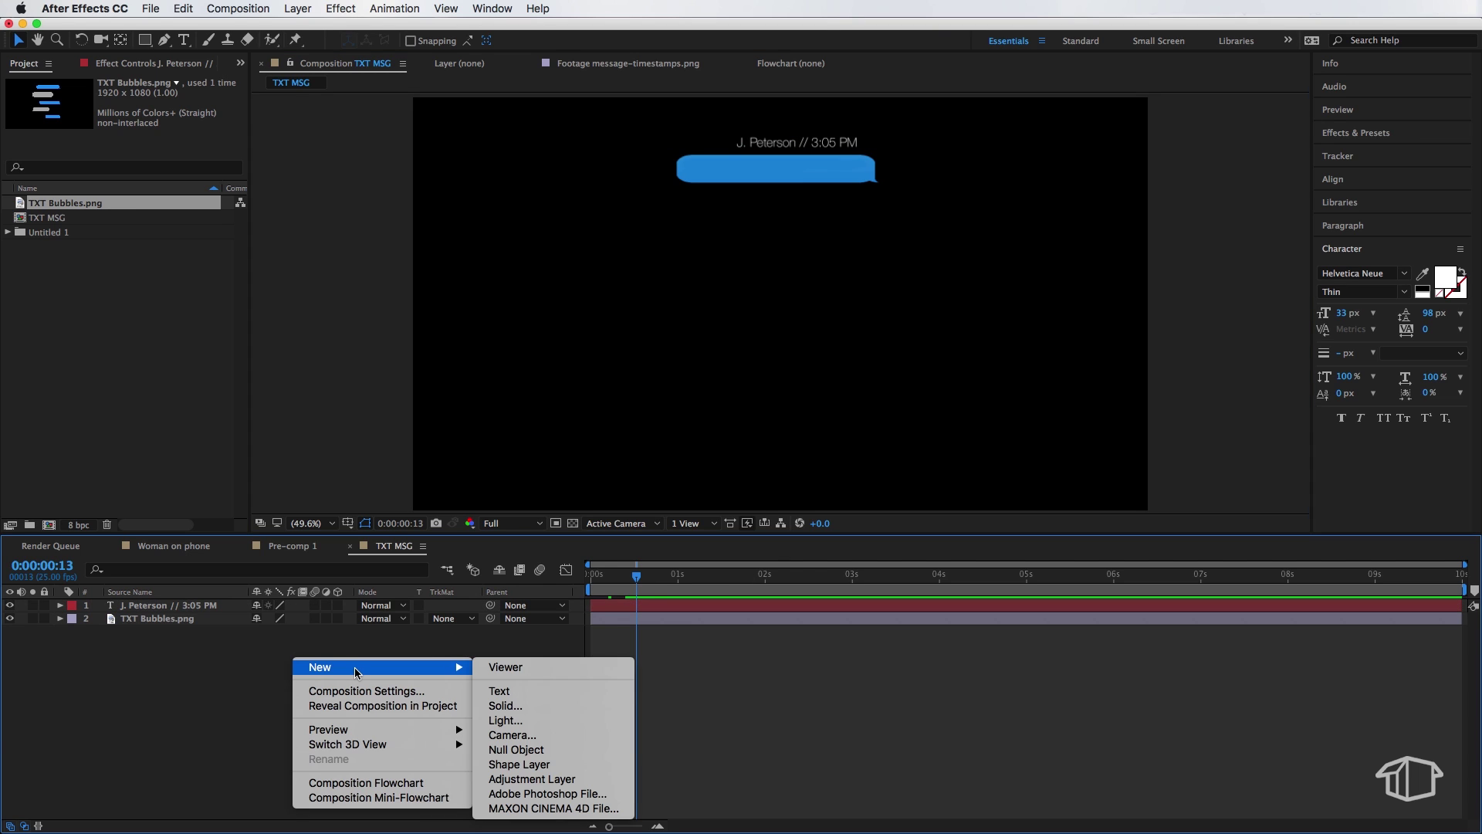
pyautogui.click(548, 690)
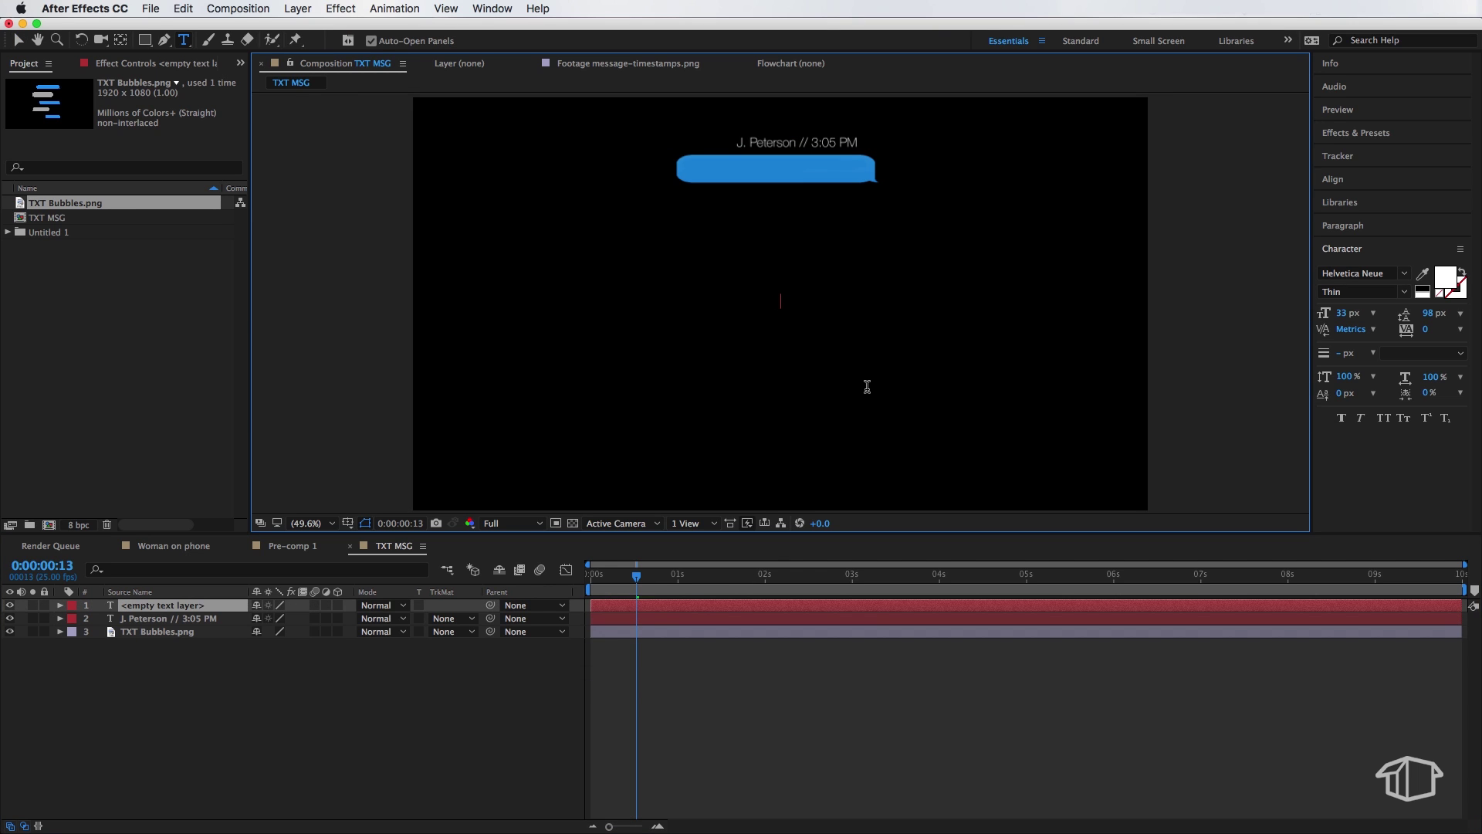
pyautogui.write('Hey, finished early lets meet up')
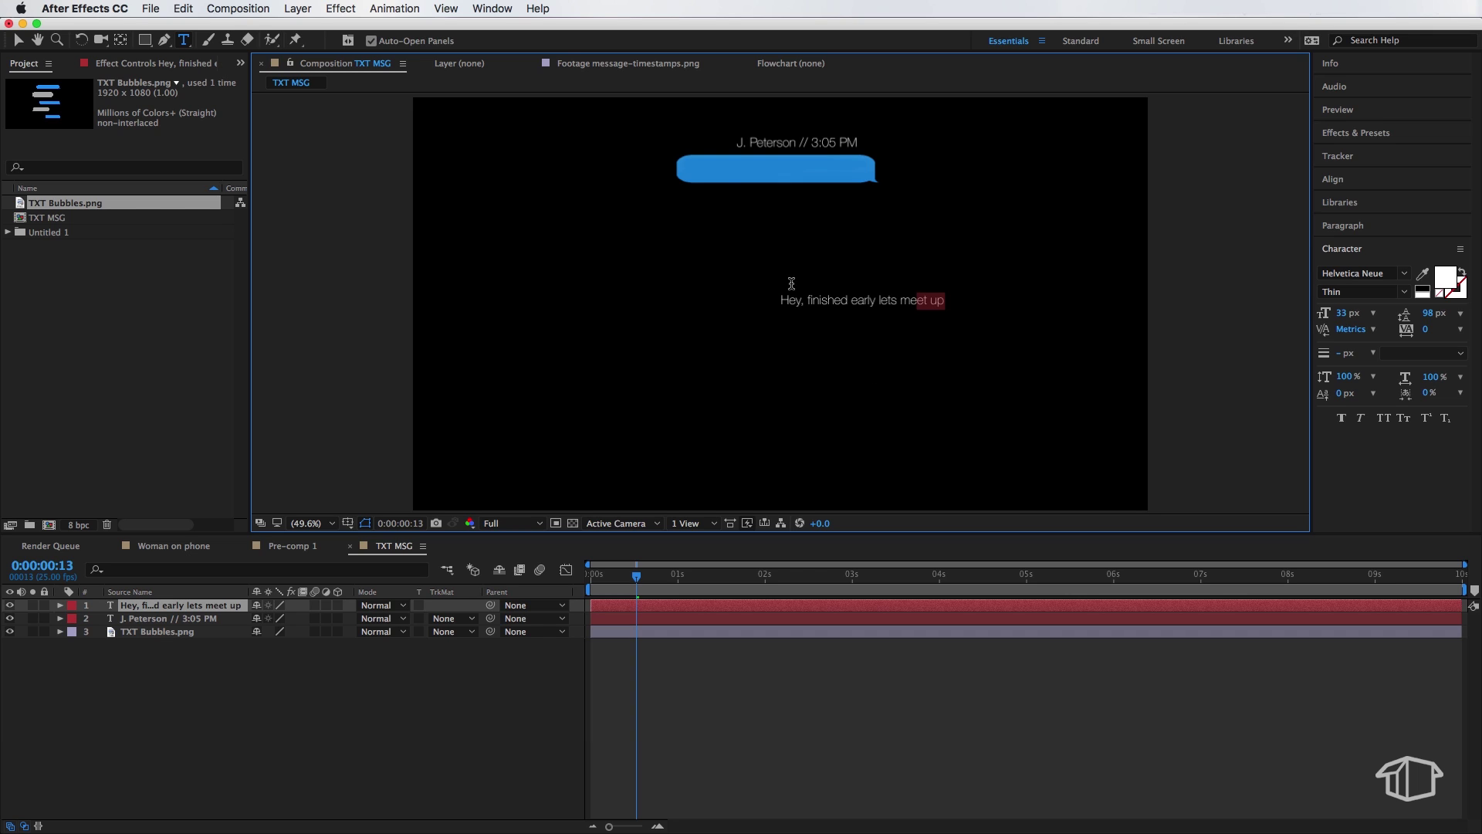
pyautogui.moveTo(946, 300); pyautogui.dragTo(723, 295)
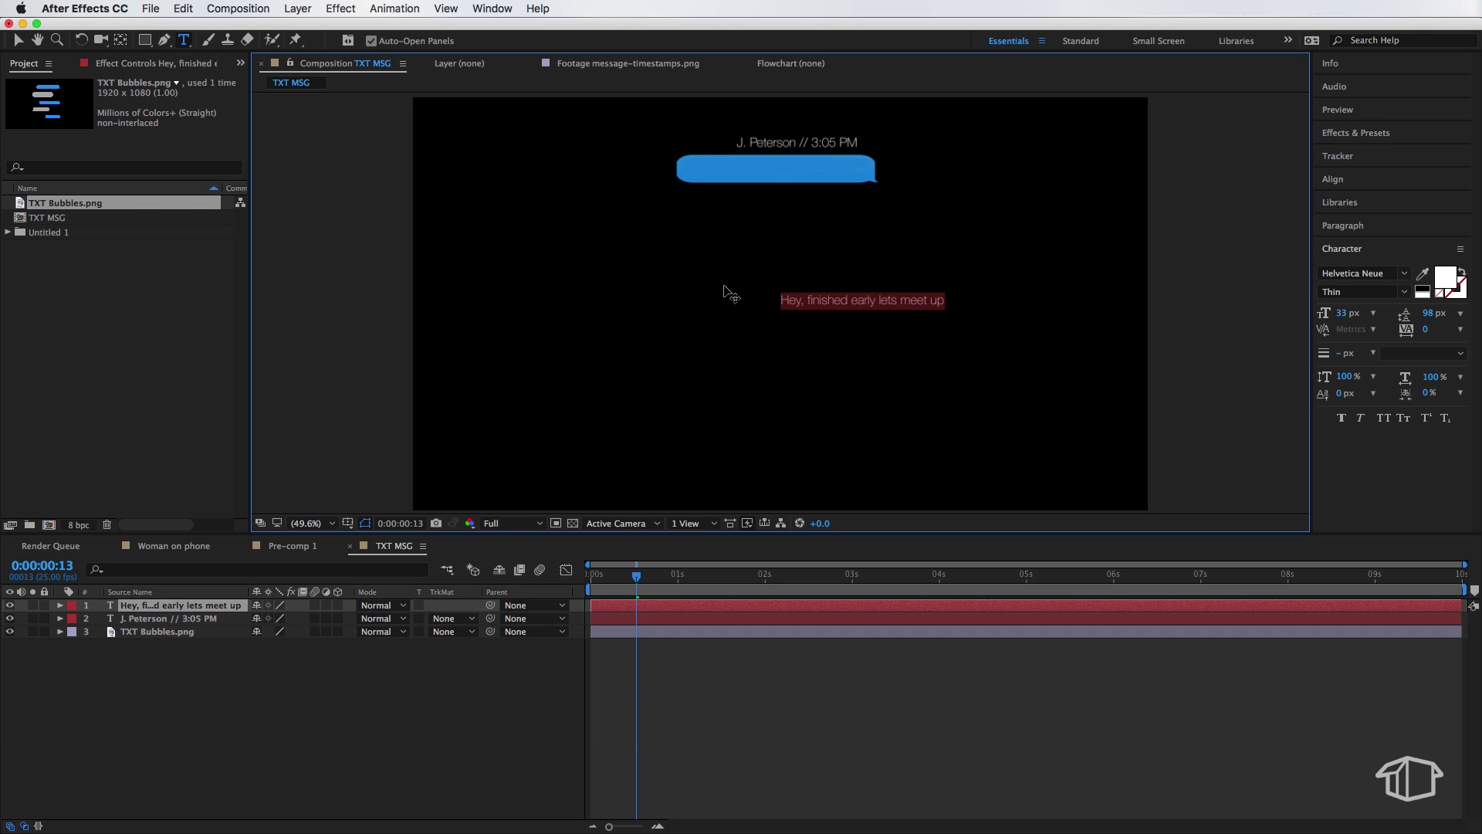
pyautogui.click(1403, 293)
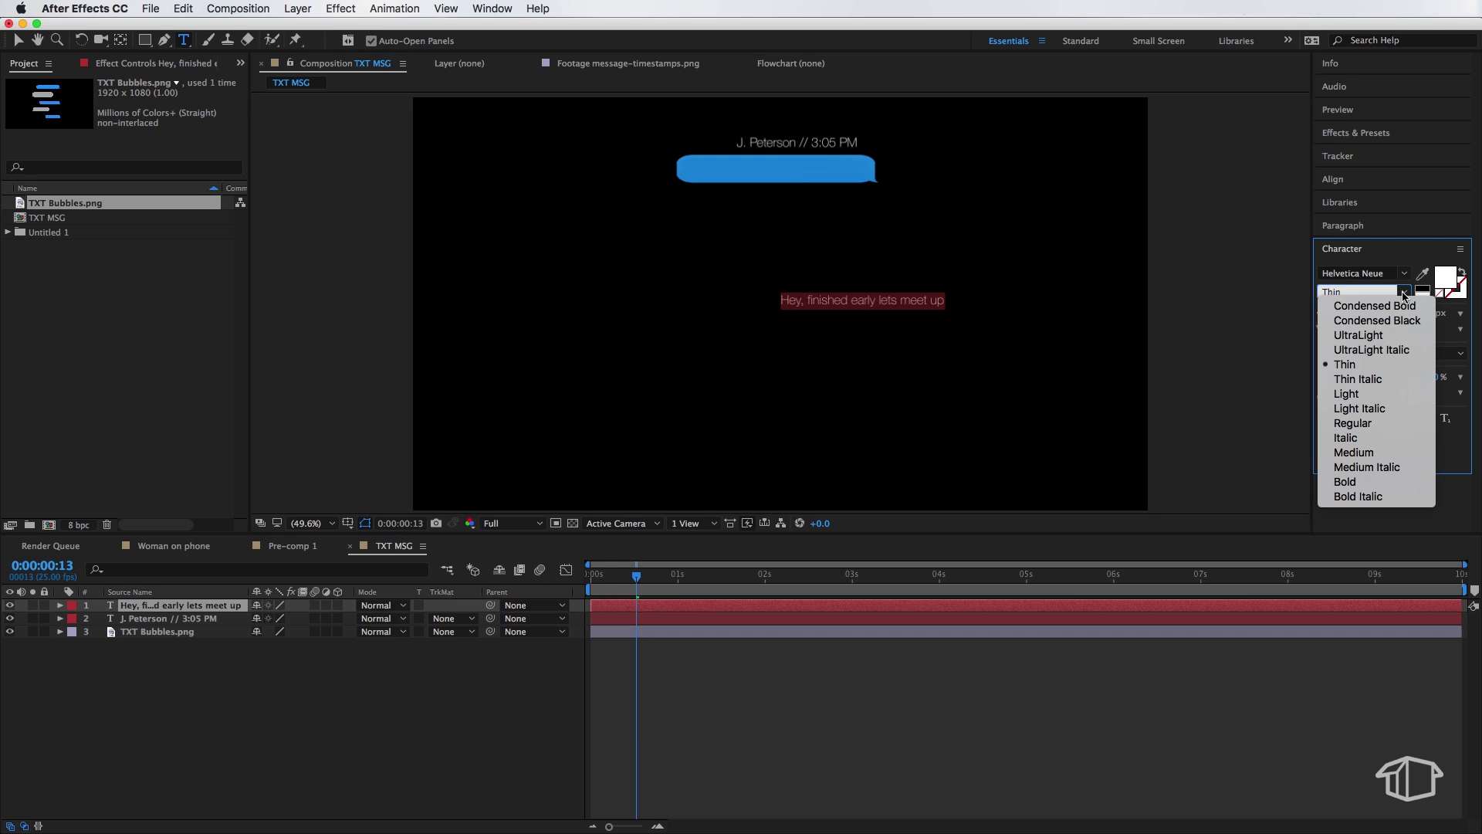
pyautogui.click(1377, 395)
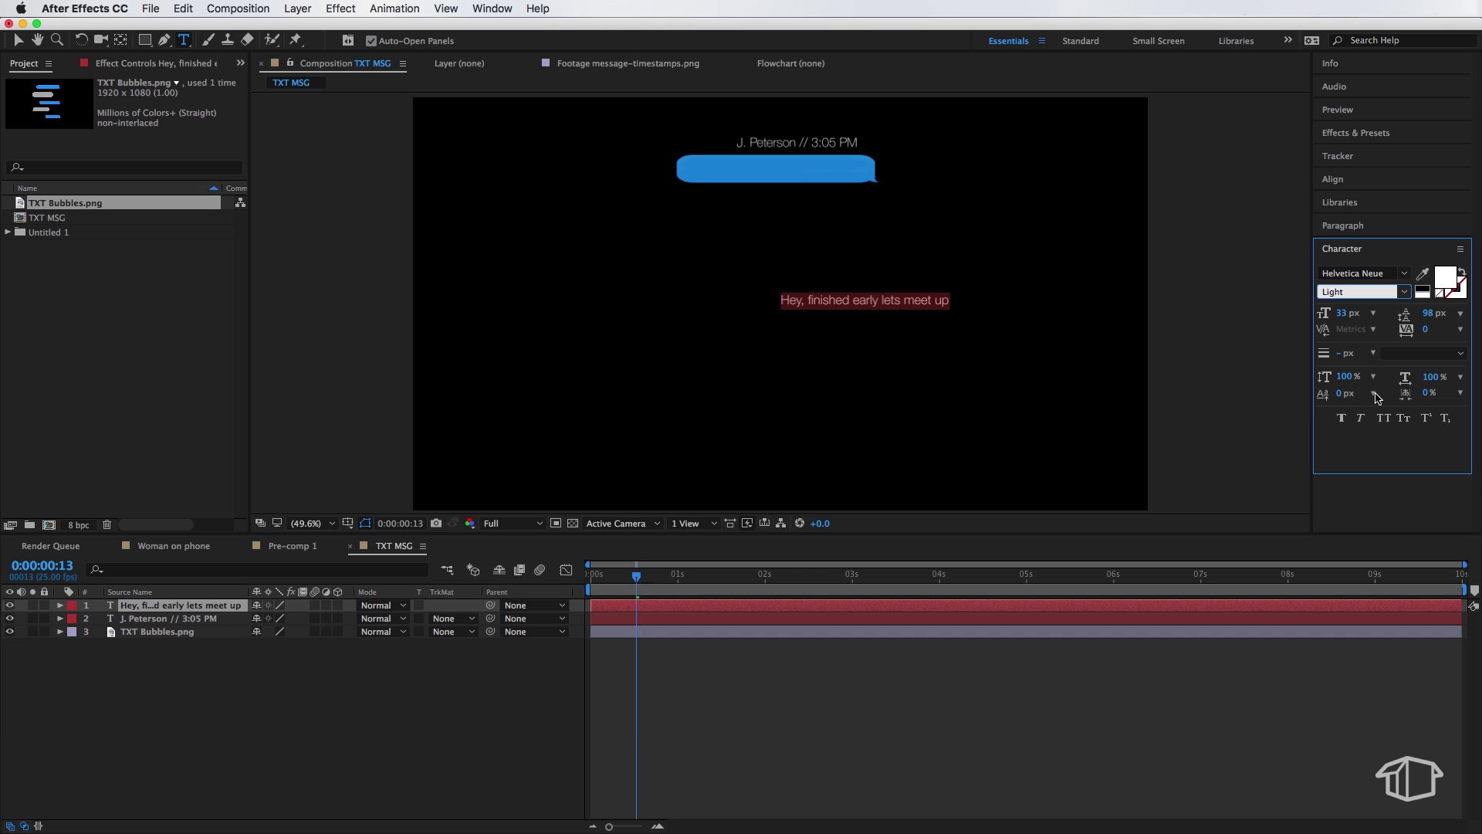
# Position the message inside the blue bubble and enlarge it to about 35 px
pyautogui.press('v')
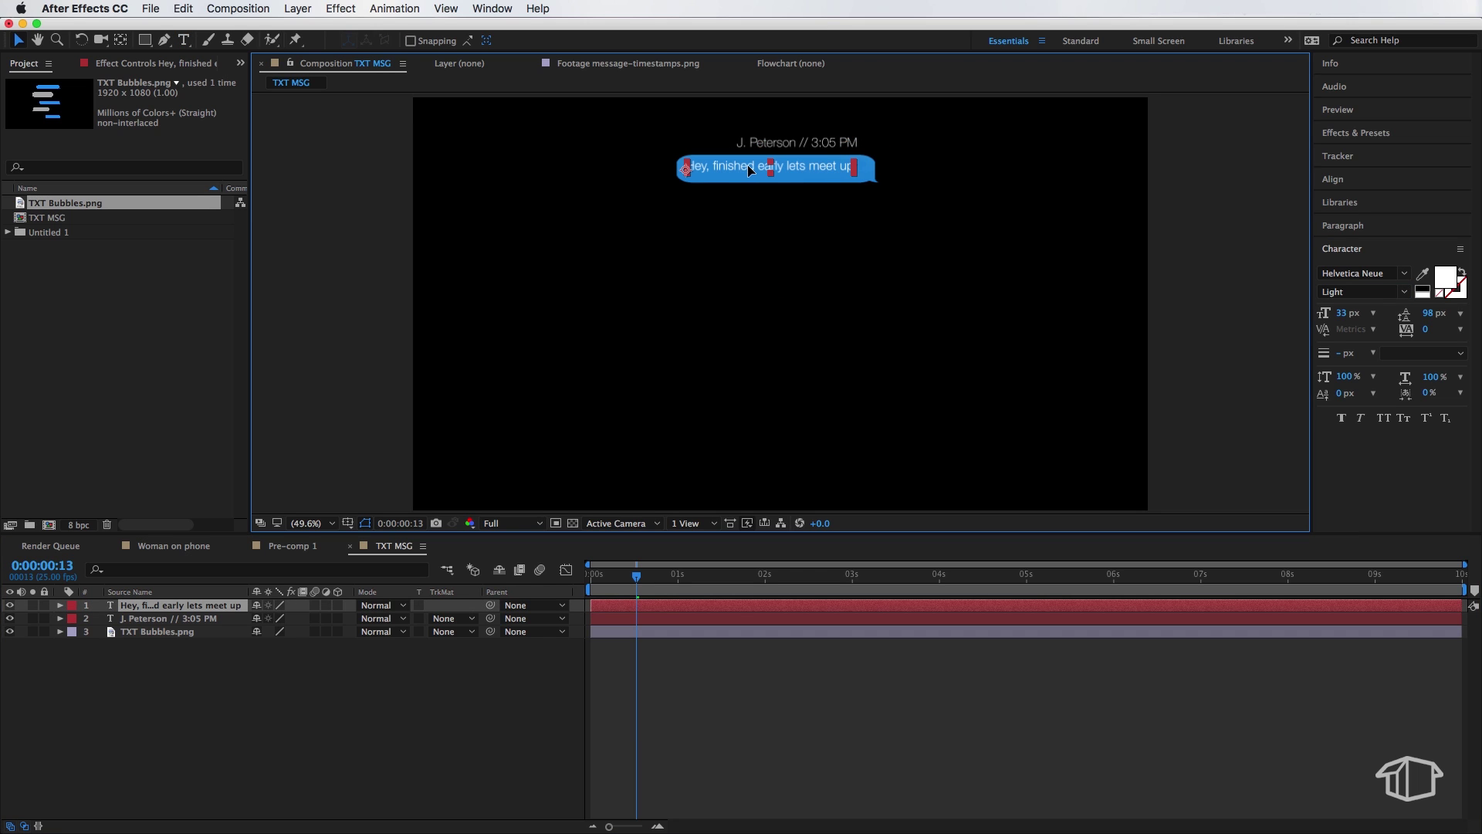
pyautogui.moveTo(847, 300); pyautogui.dragTo(747, 167)
pyautogui.press('Down')
pyautogui.press('Down')
pyautogui.press('Up')
pyautogui.press('Up')
pyautogui.doubleClick(747, 166)
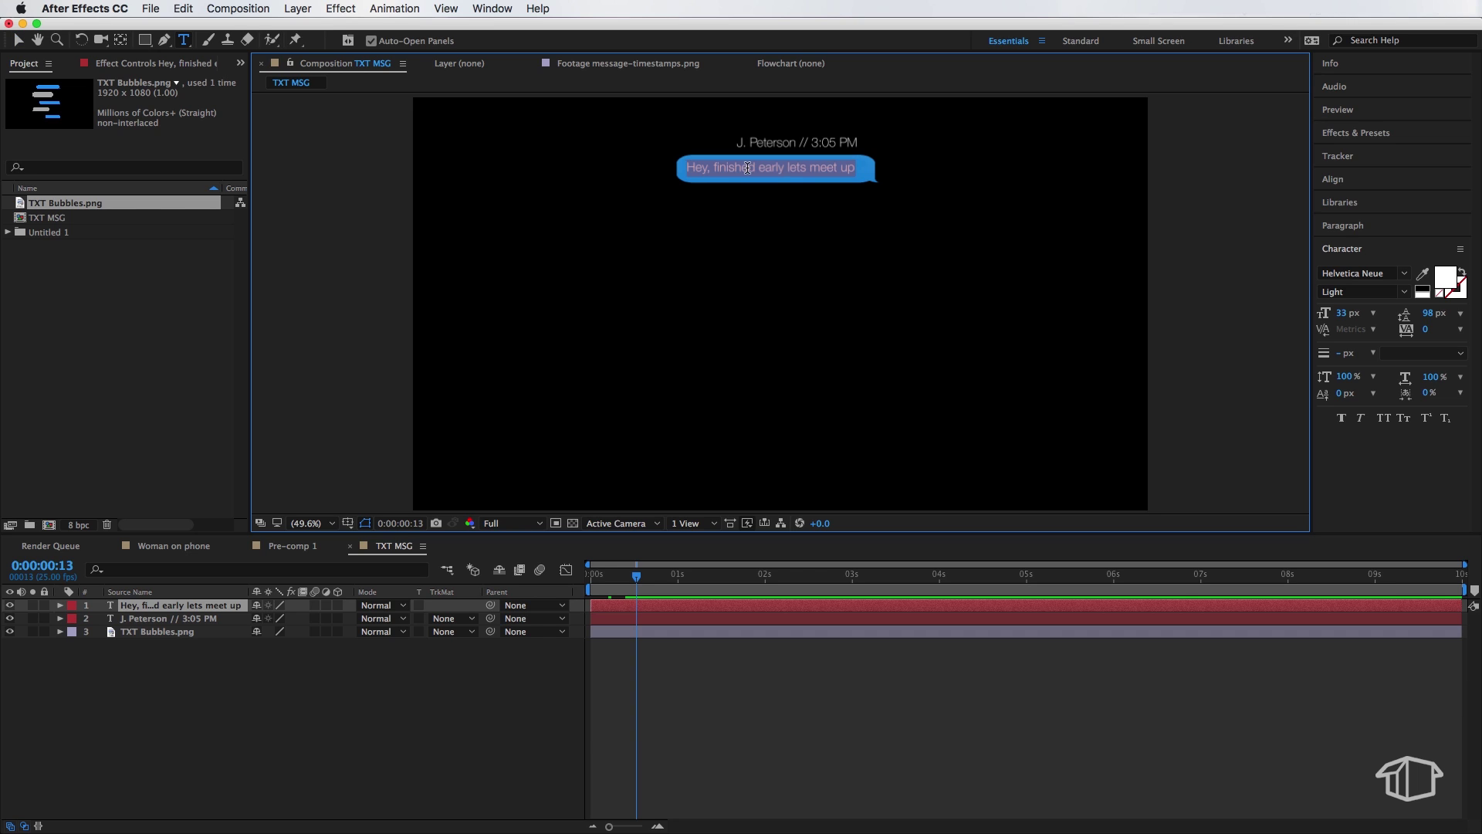
pyautogui.moveTo(1341, 313); pyautogui.dragTo(1345, 314)
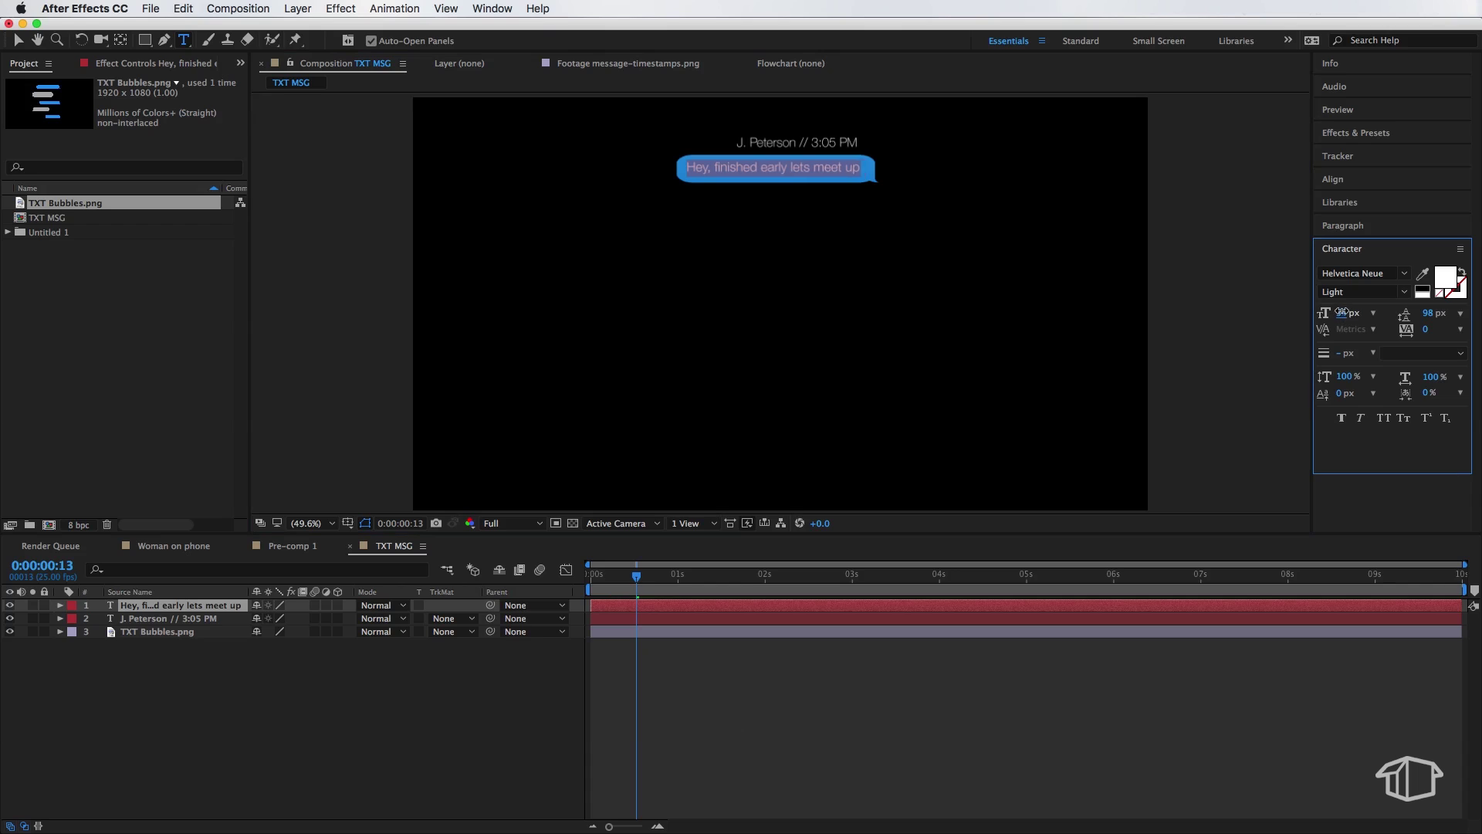
pyautogui.press('Escape')
pyautogui.press('v')
pyautogui.scroll(3, 716, 268)
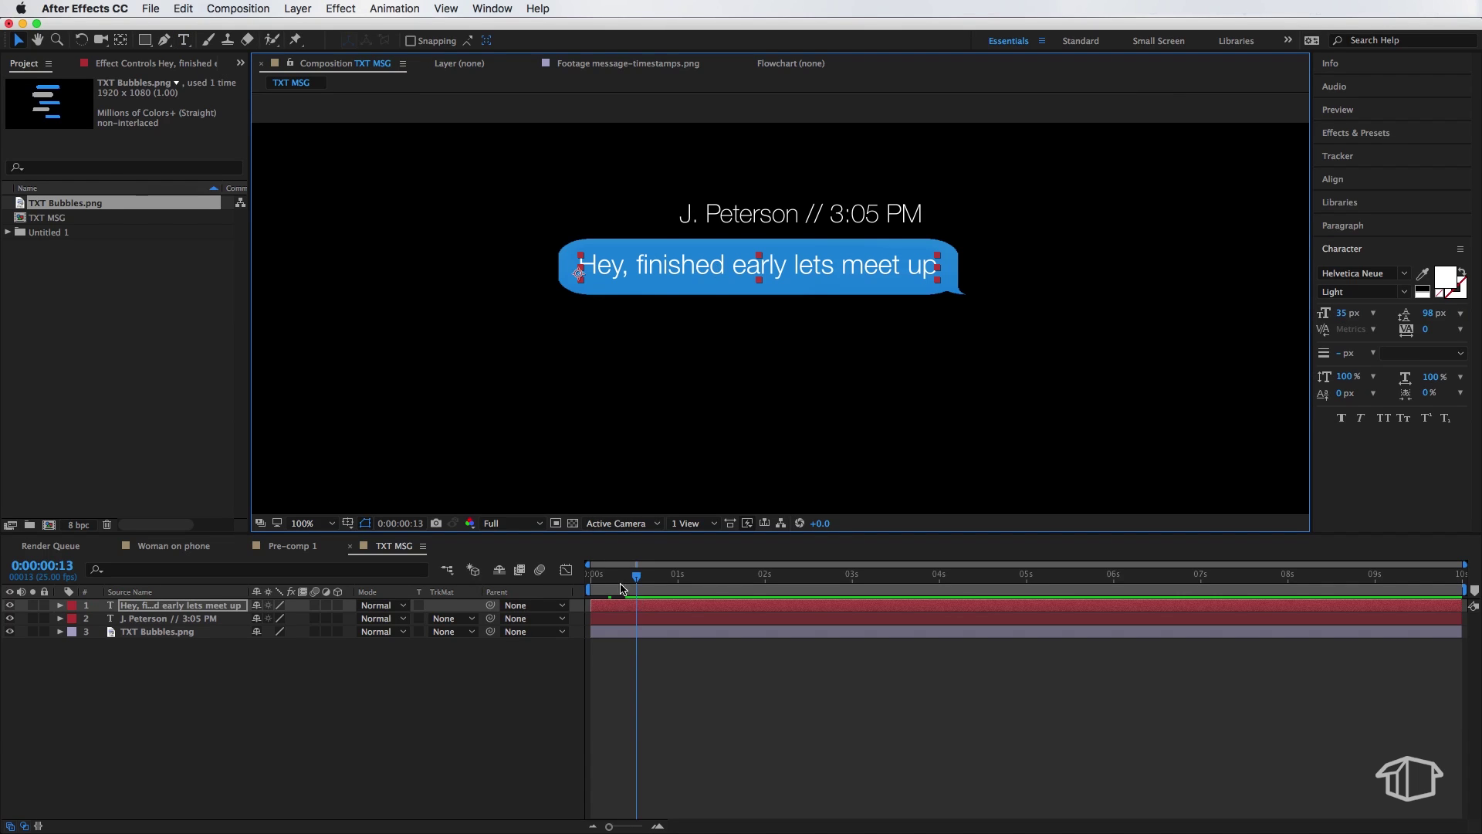
# Apply the Typewriter preset, found by searching 'type', to the message text layer
pyautogui.click(212, 610)
pyautogui.press('super+5')
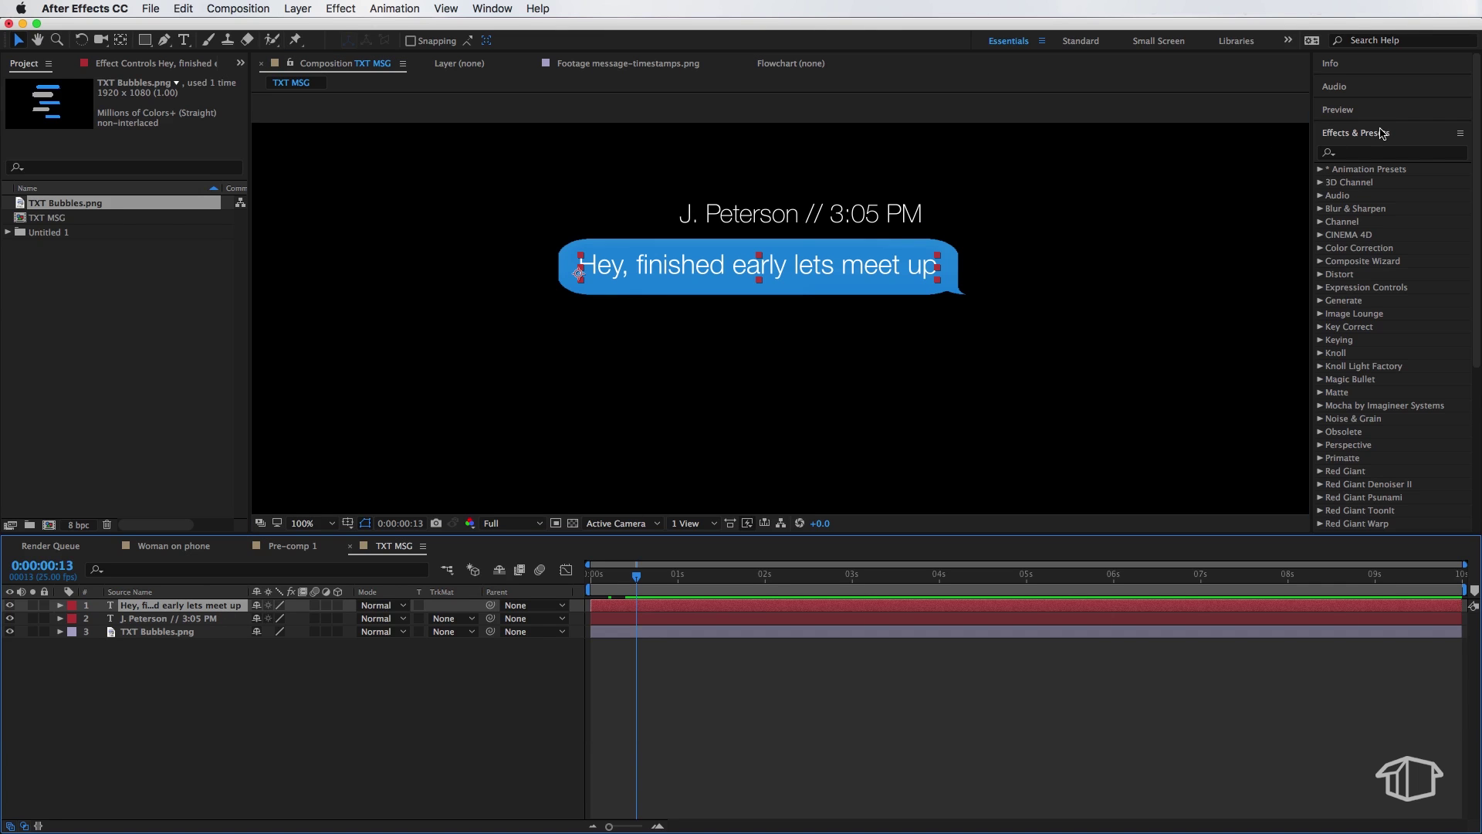
pyautogui.click(1367, 154)
pyautogui.write('type')
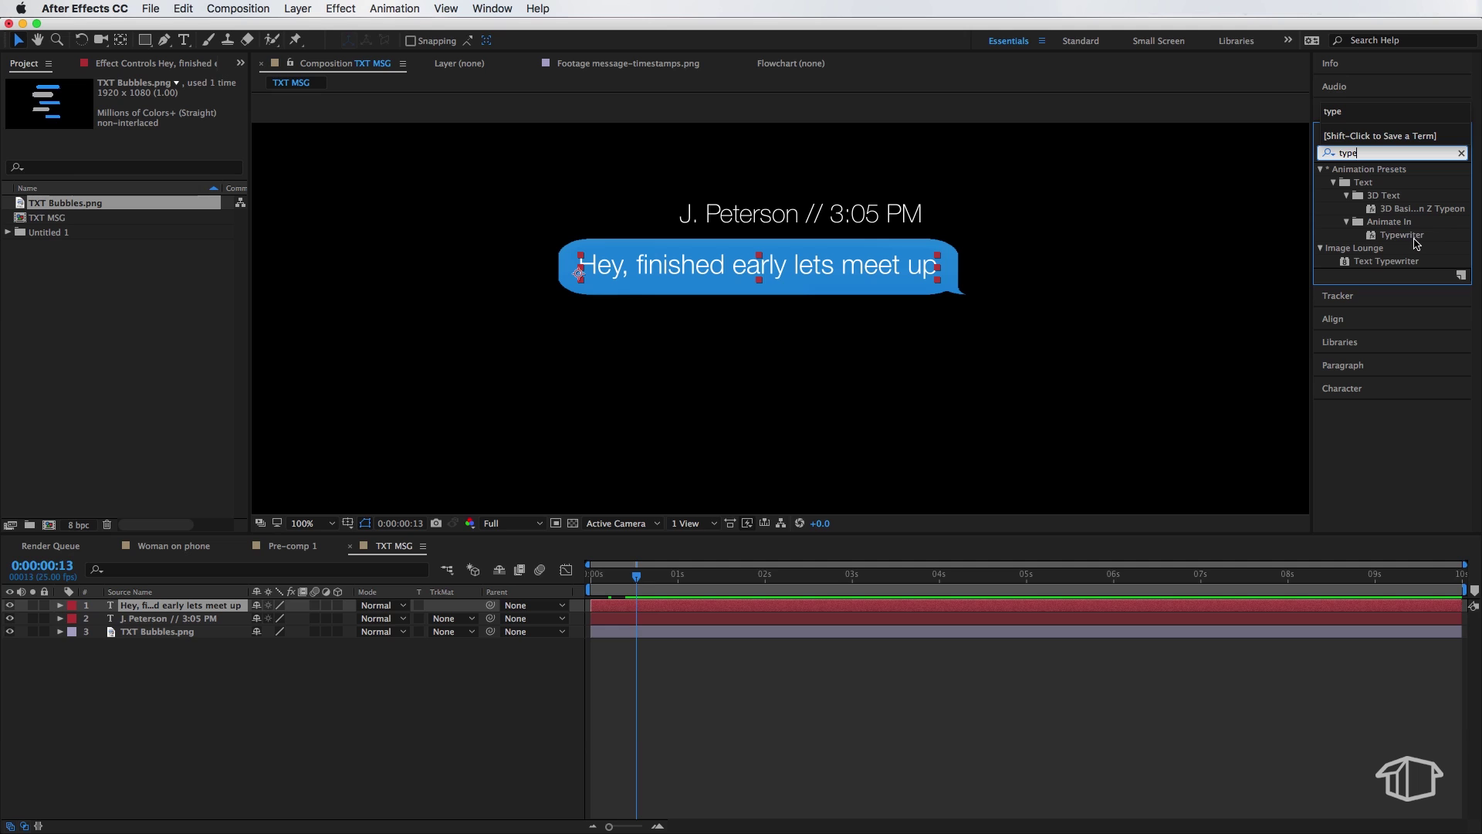
pyautogui.click(1405, 236)
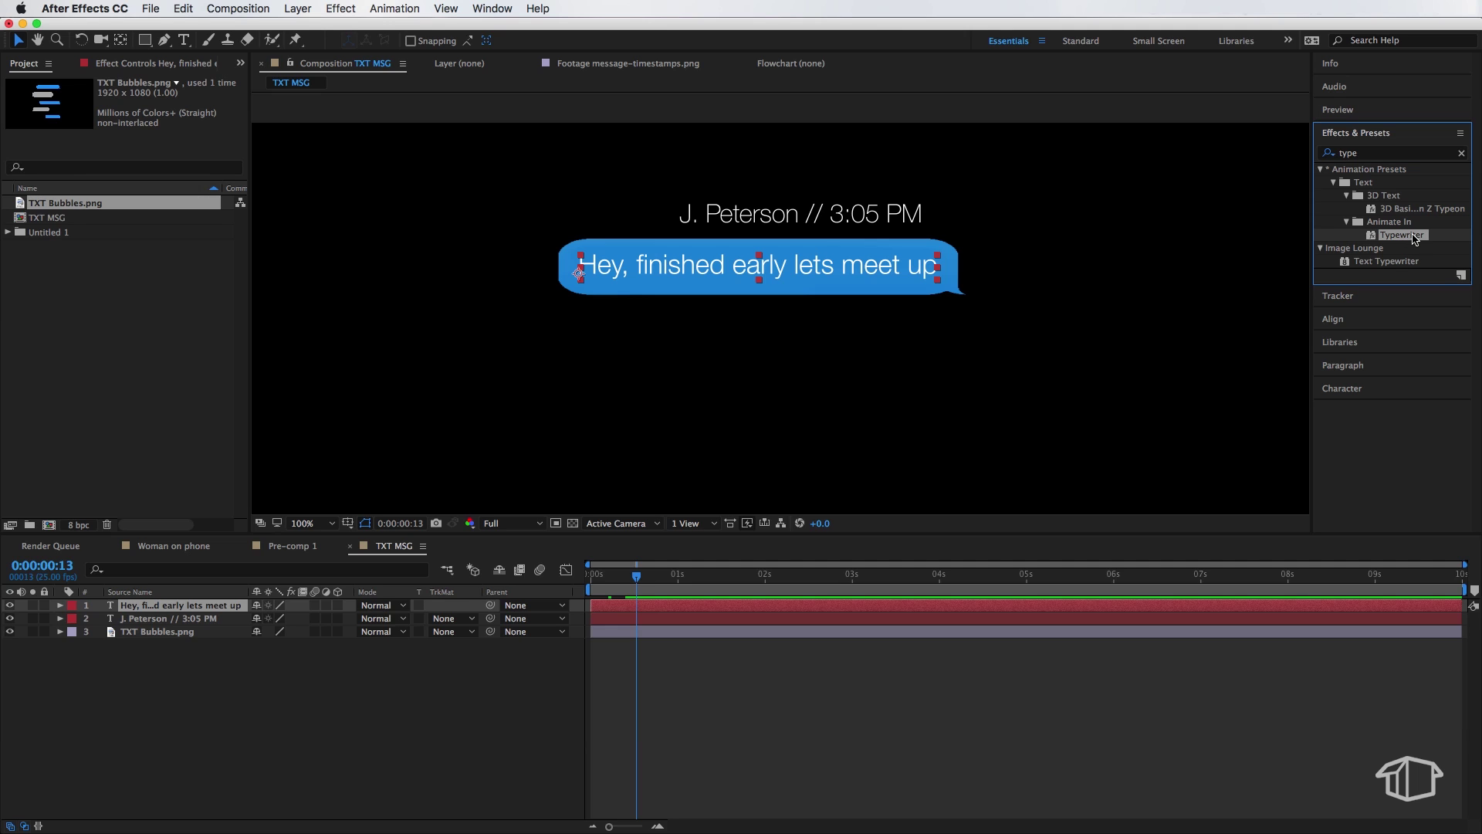
pyautogui.moveTo(1413, 238); pyautogui.dragTo(784, 269)
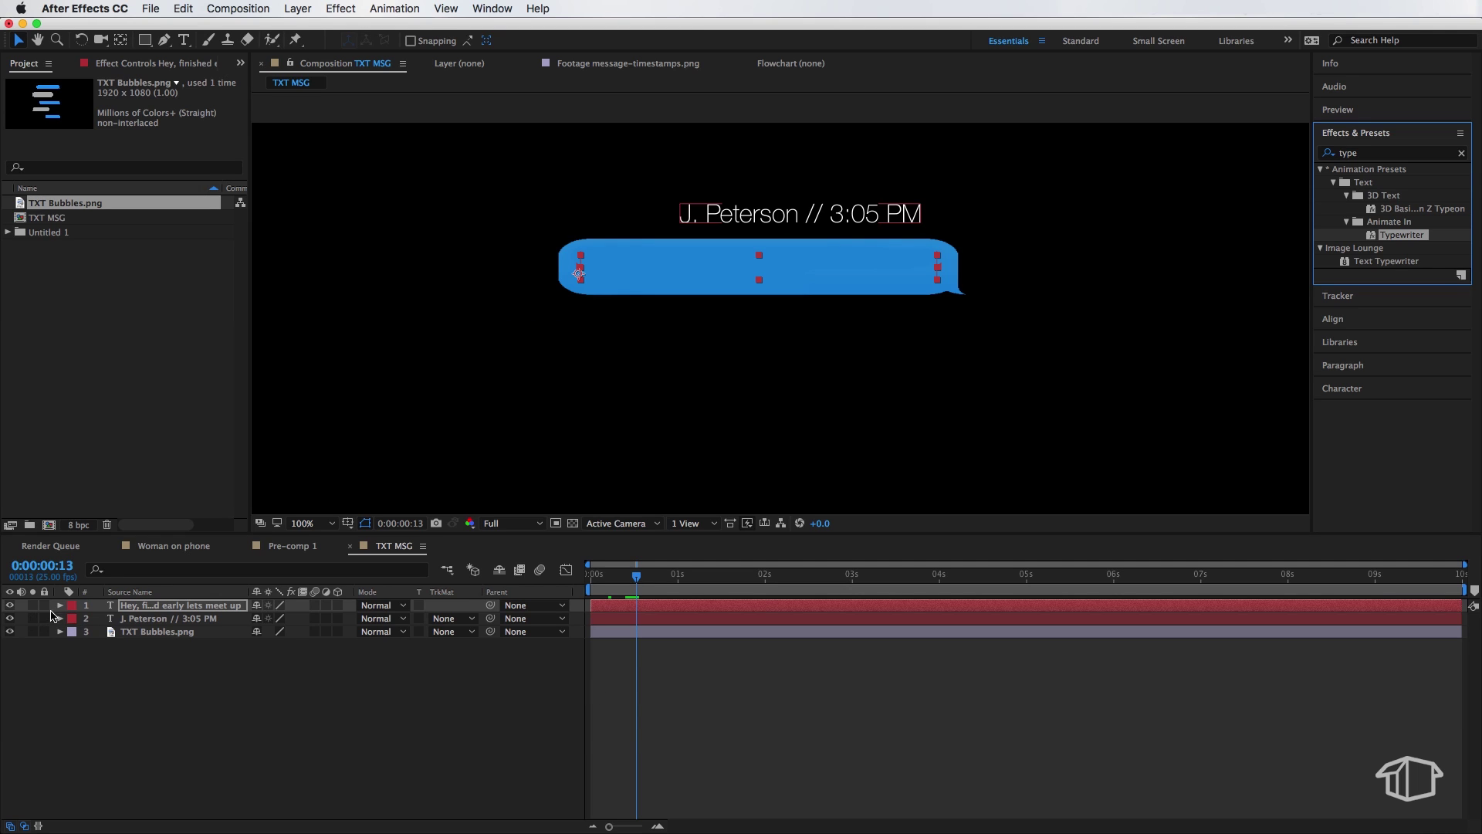
# Reveal the message layer's Range Selector Start keyframes and preview the original typing
pyautogui.press('u')
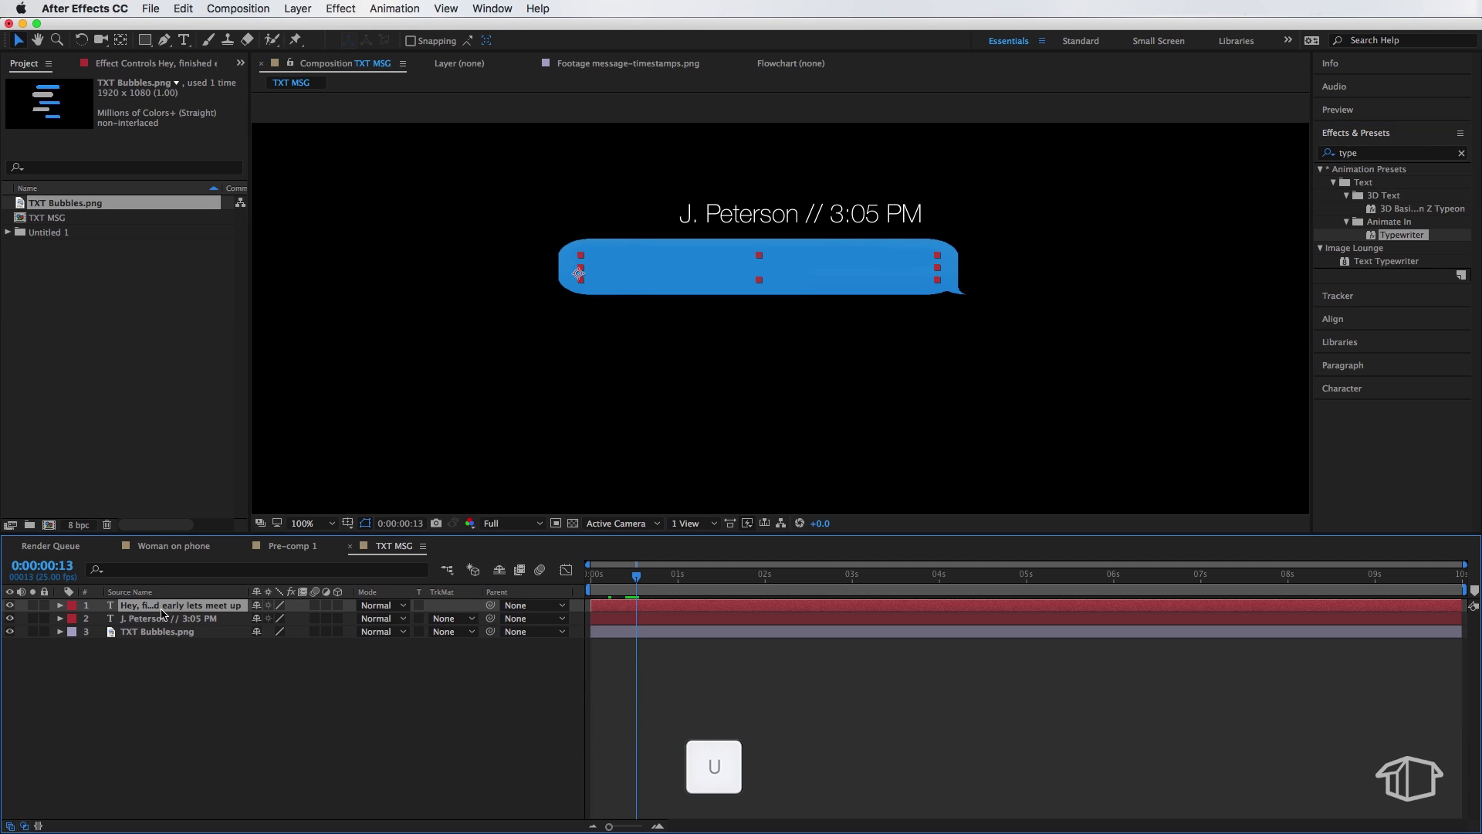
pyautogui.press('u')
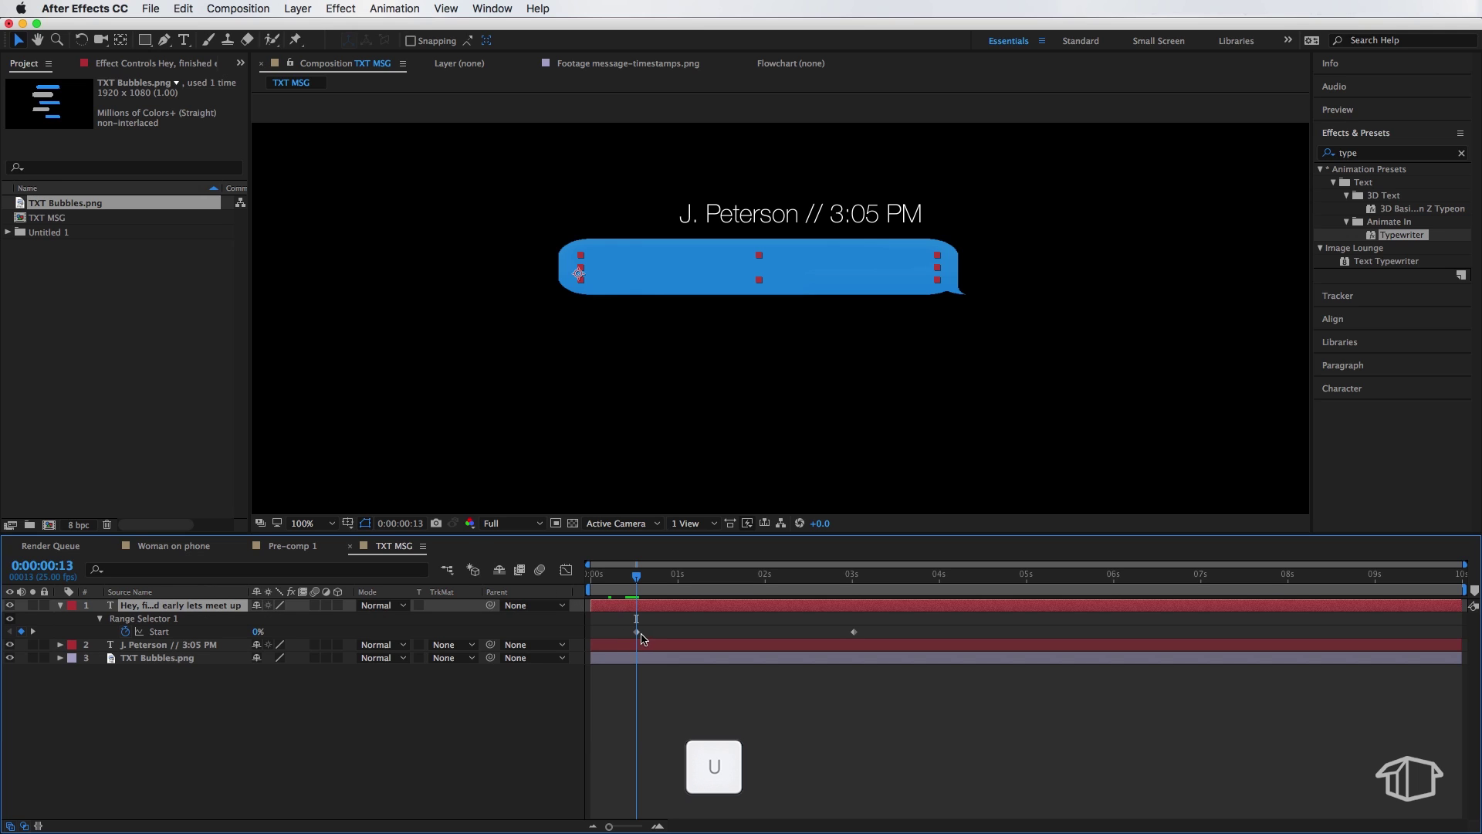
pyautogui.press('space')
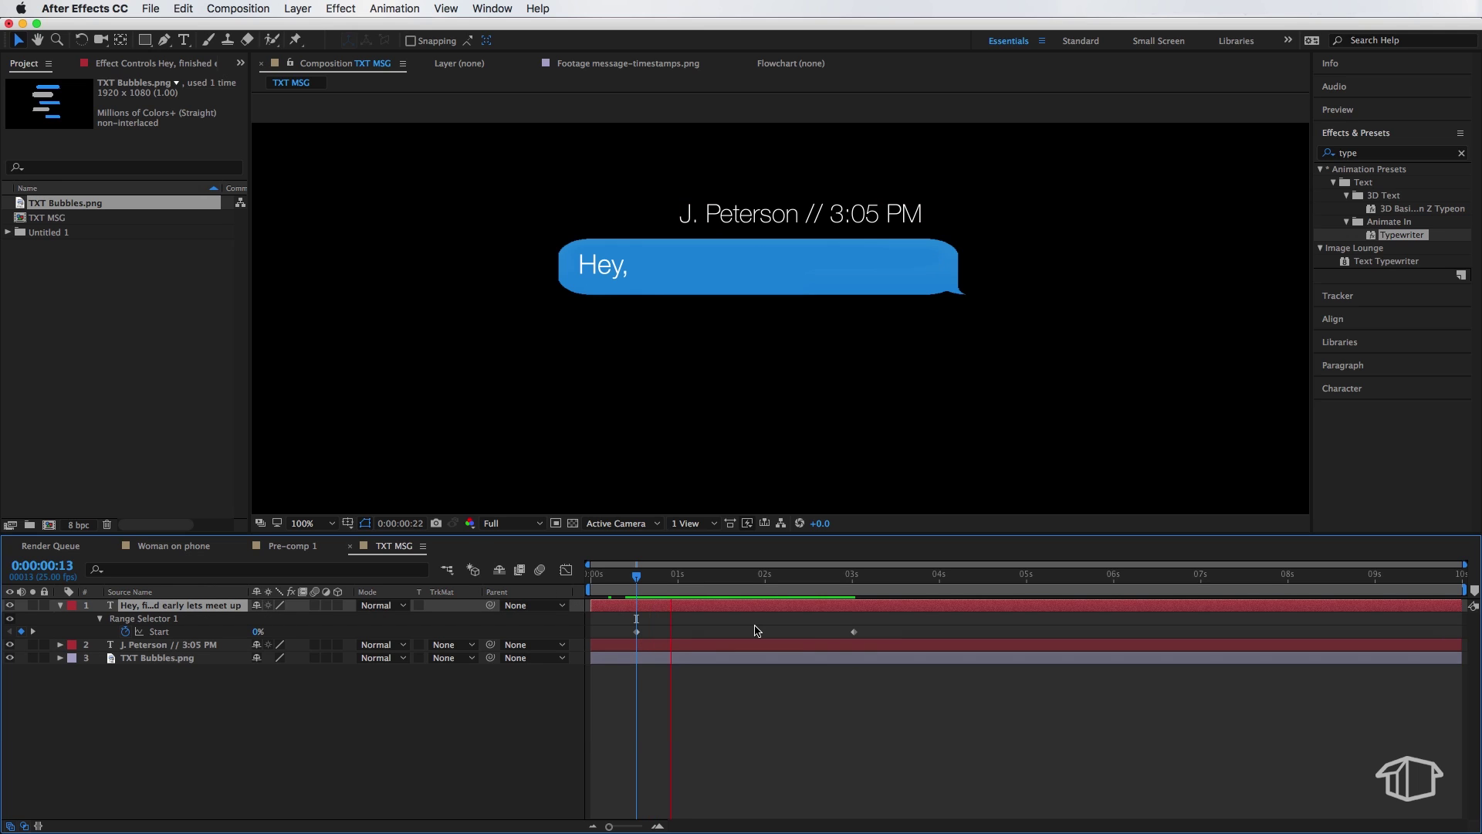
pyautogui.click(675, 580)
pyautogui.moveTo(674, 579); pyautogui.dragTo(664, 577)
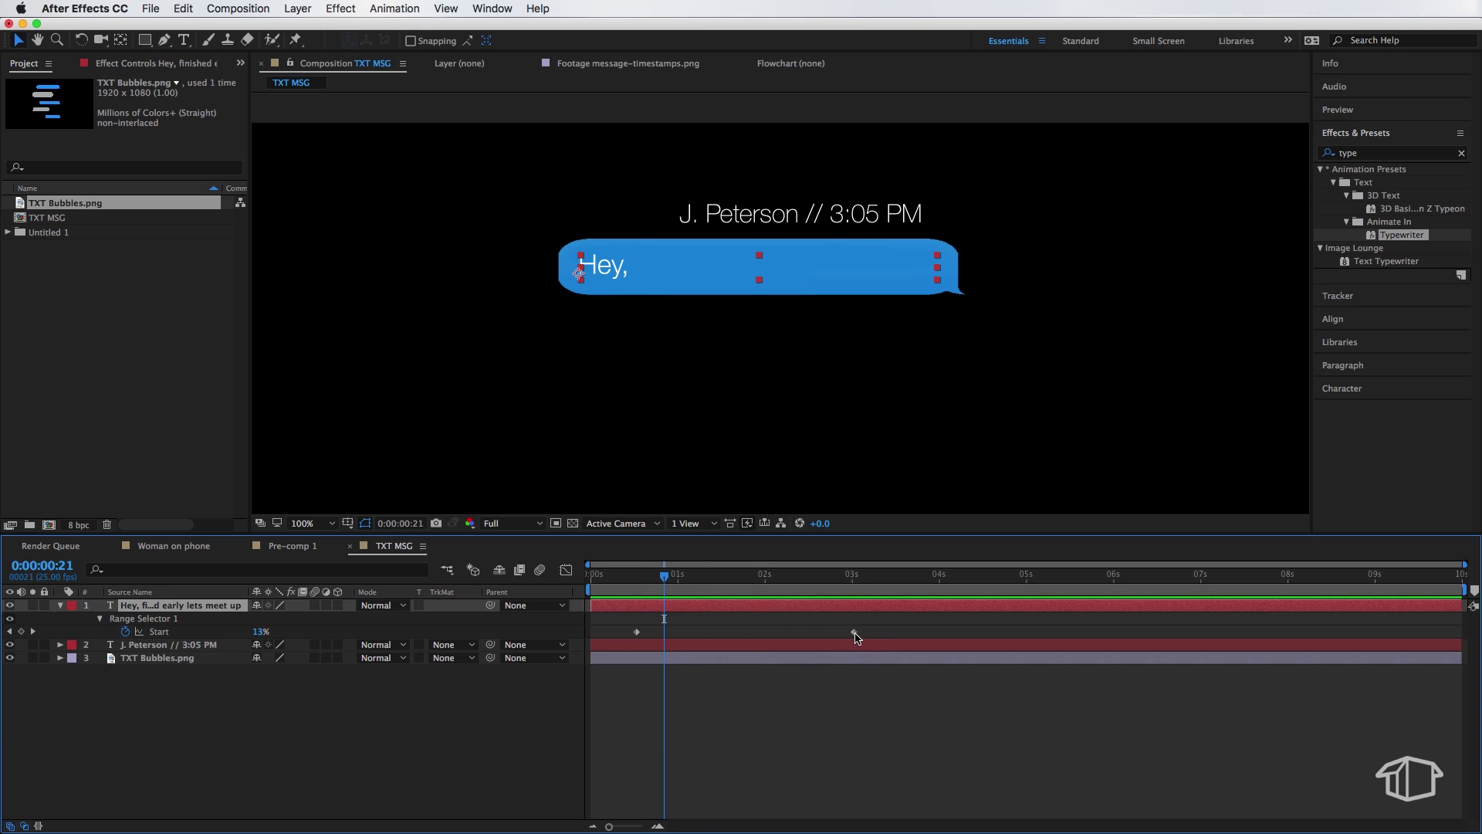
# Drag the final Start keyframe earlier so typing finishes by about one second, previewing it
pyautogui.moveTo(854, 632); pyautogui.dragTo(706, 633)
pyautogui.click(630, 579)
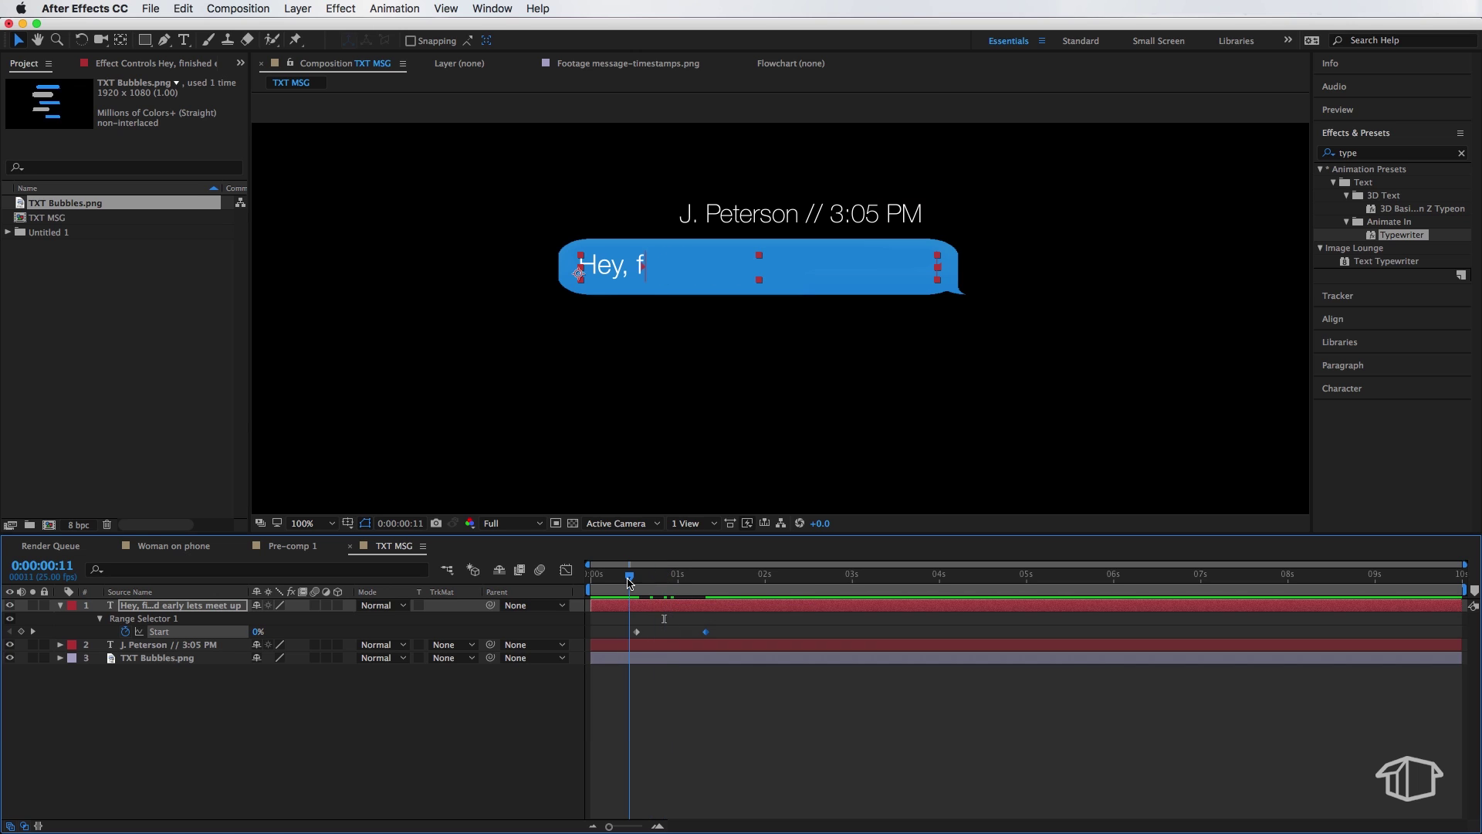
pyautogui.press('space')
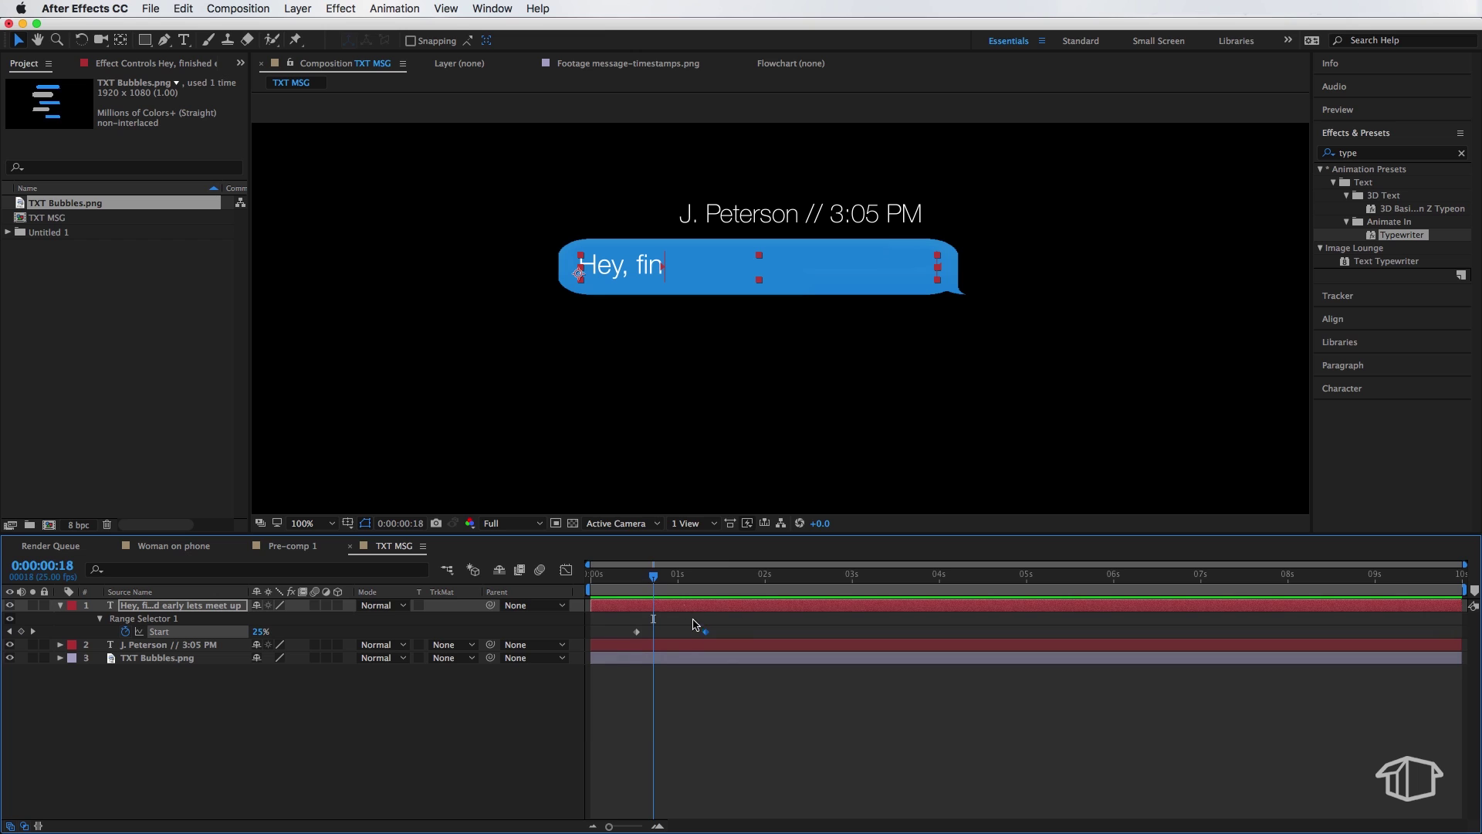
pyautogui.moveTo(707, 636); pyautogui.dragTo(684, 641)
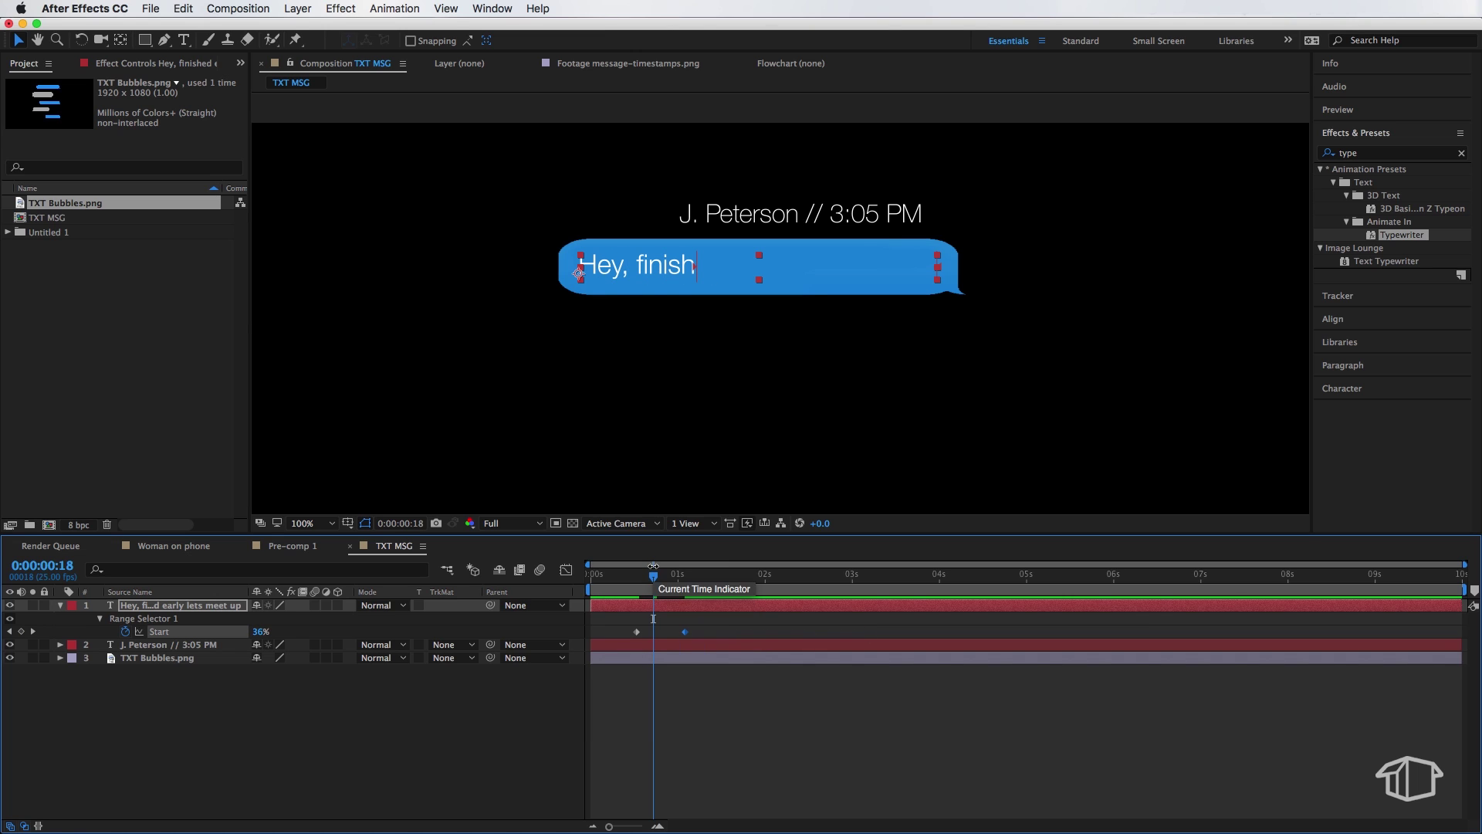
pyautogui.moveTo(653, 575)
pyautogui.mouseDown()
pyautogui.moveTo(589, 583)
pyautogui.moveTo(641, 611)
pyautogui.mouseUp()
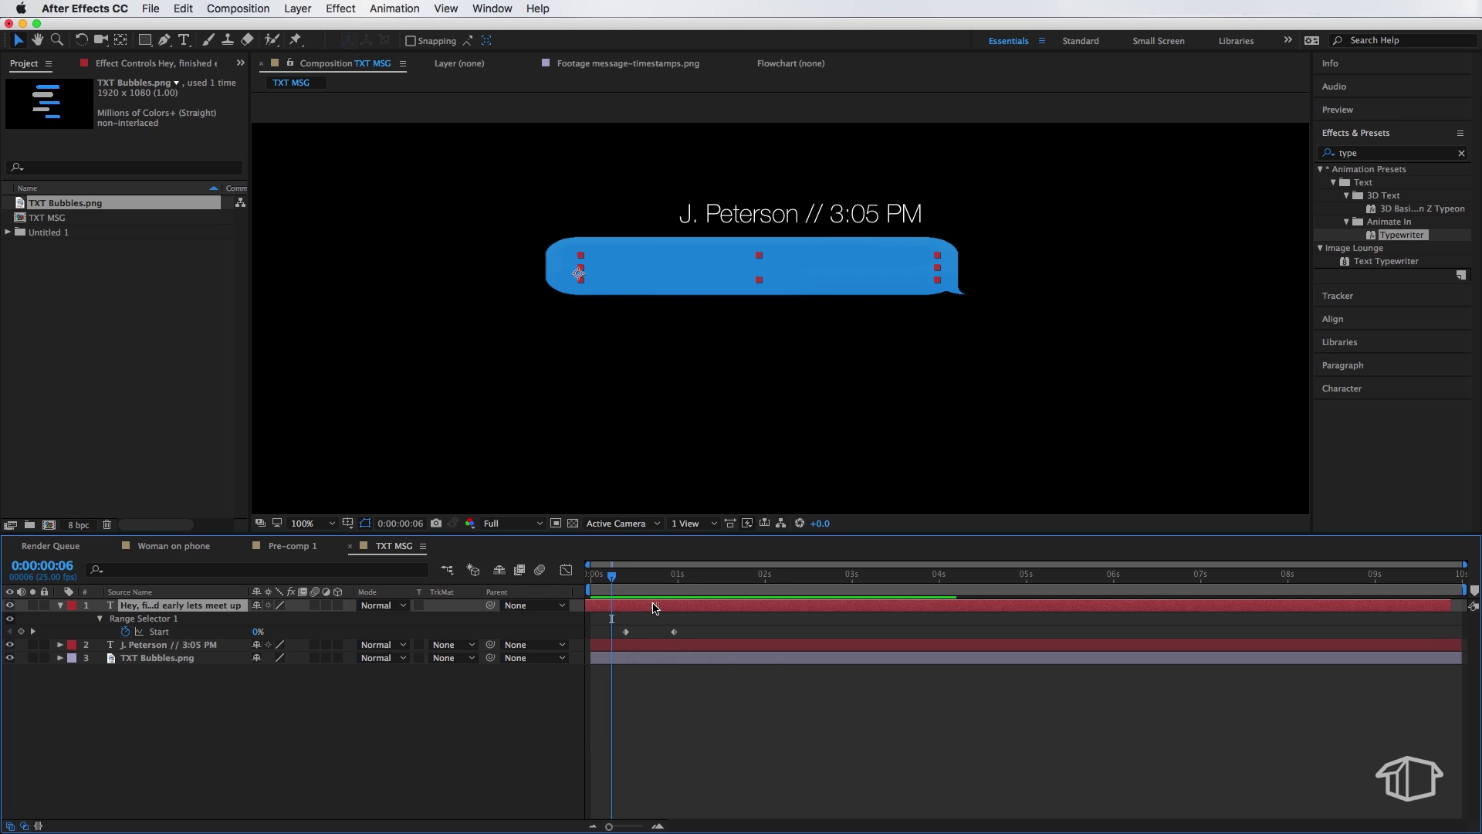
pyautogui.press('space')
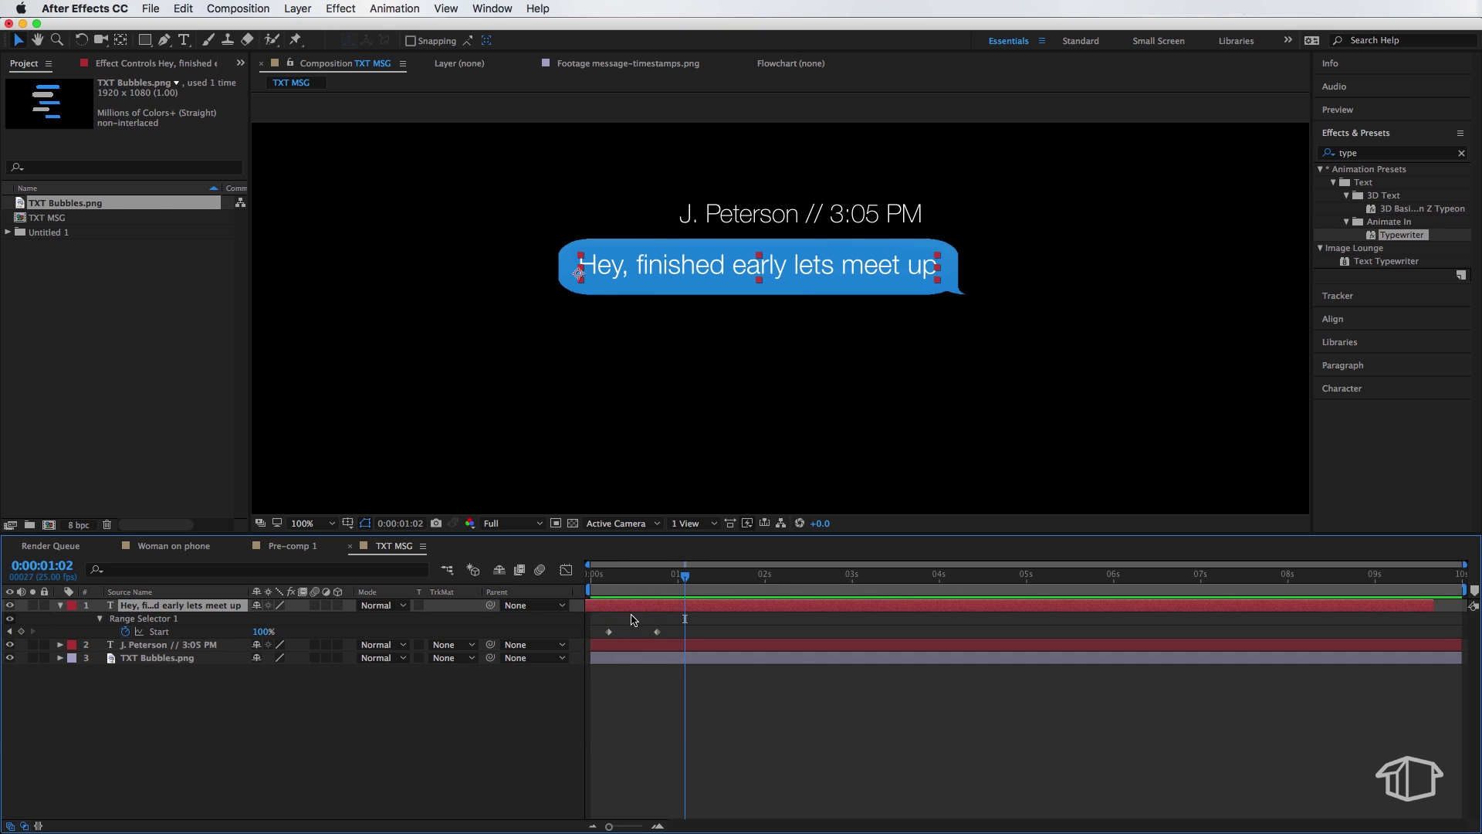
# Keyframe the J. Peterson // 3:05 PM layer's Opacity from 0% up to 100%, then preview
pyautogui.click(757, 210)
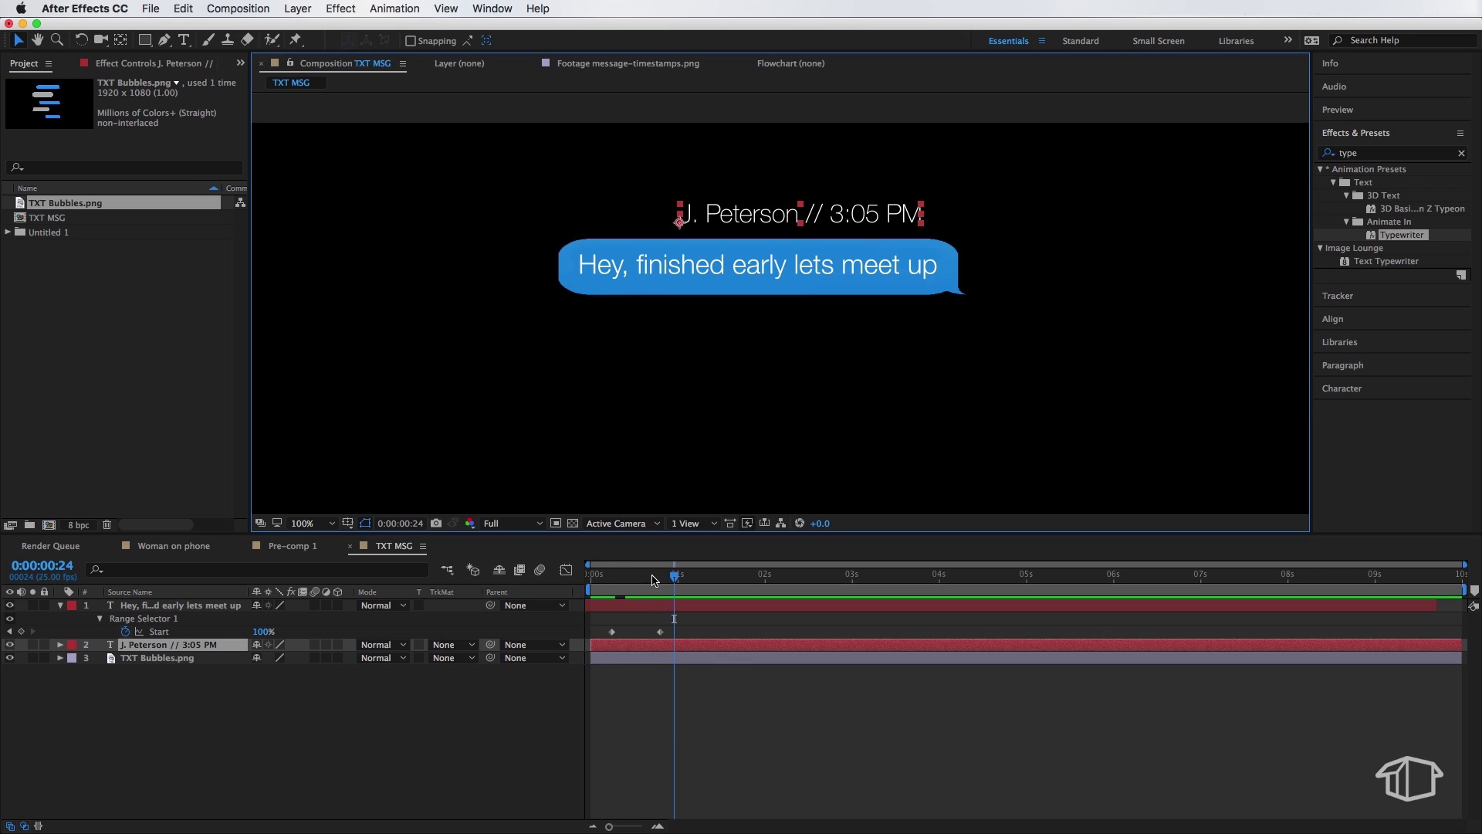
pyautogui.moveTo(652, 576)
pyautogui.mouseDown()
pyautogui.moveTo(594, 589)
pyautogui.moveTo(610, 588)
pyautogui.mouseUp()
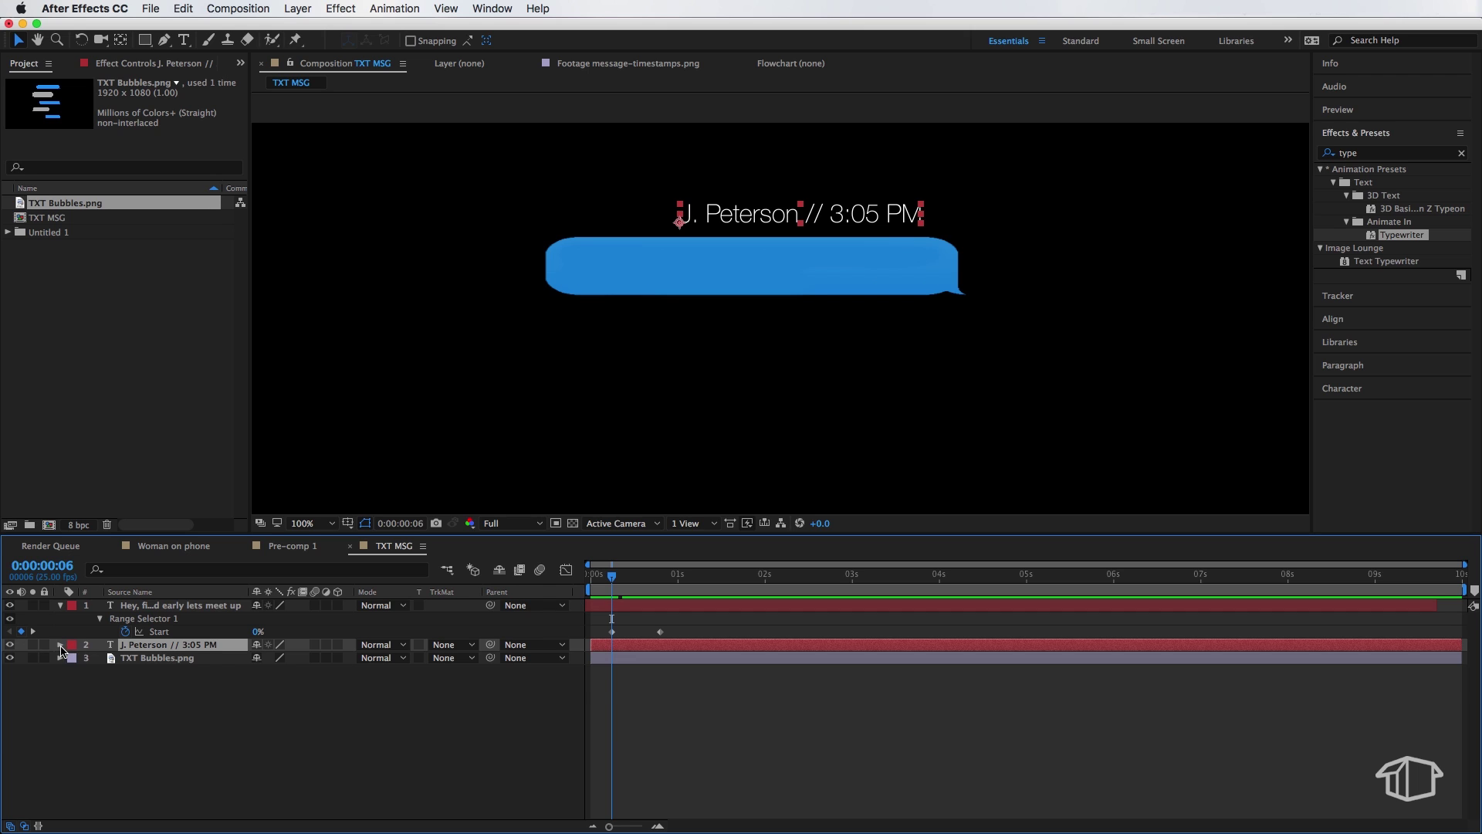
pyautogui.click(61, 646)
pyautogui.click(72, 672)
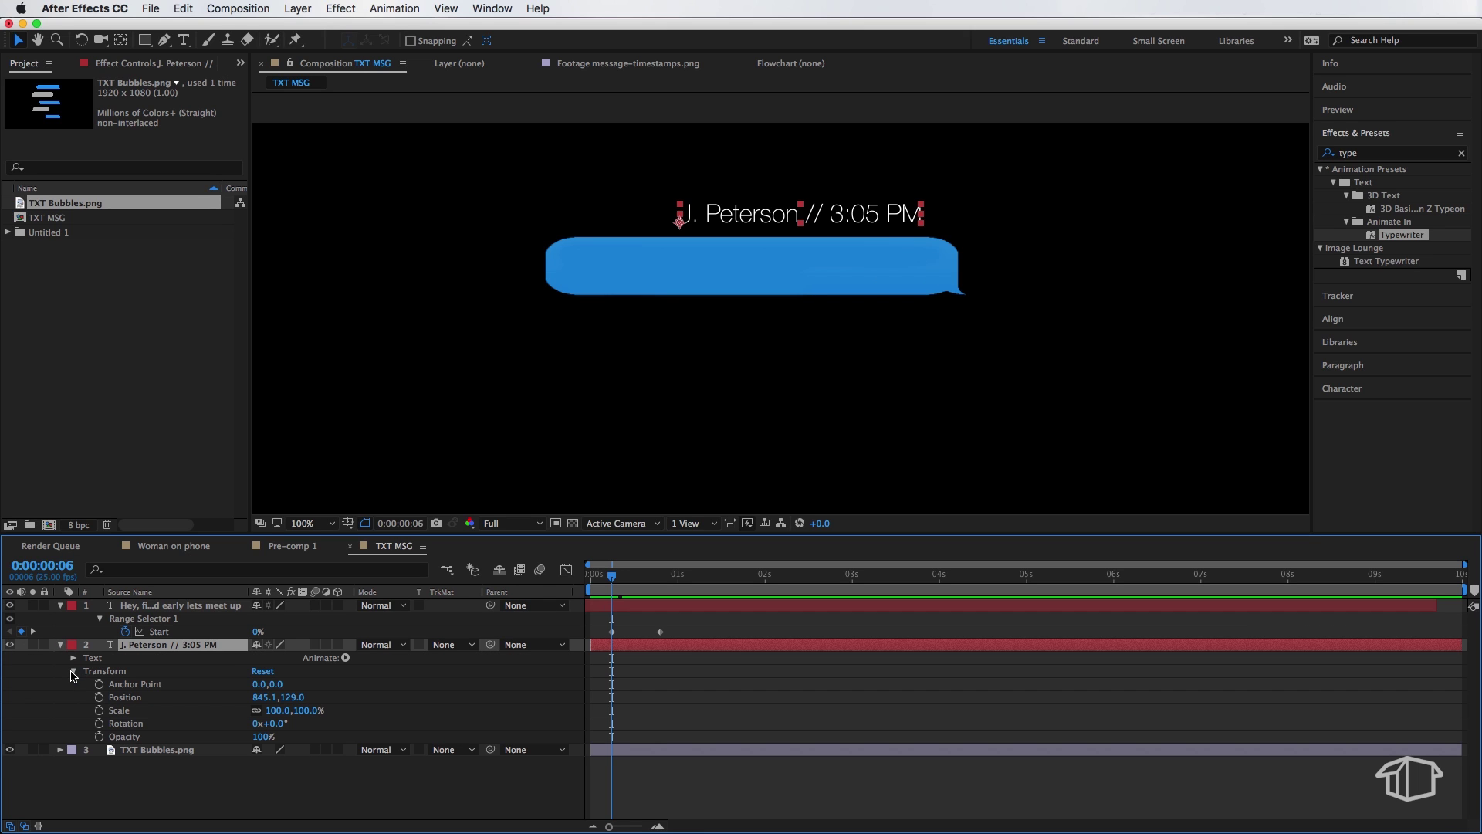
pyautogui.click(100, 738)
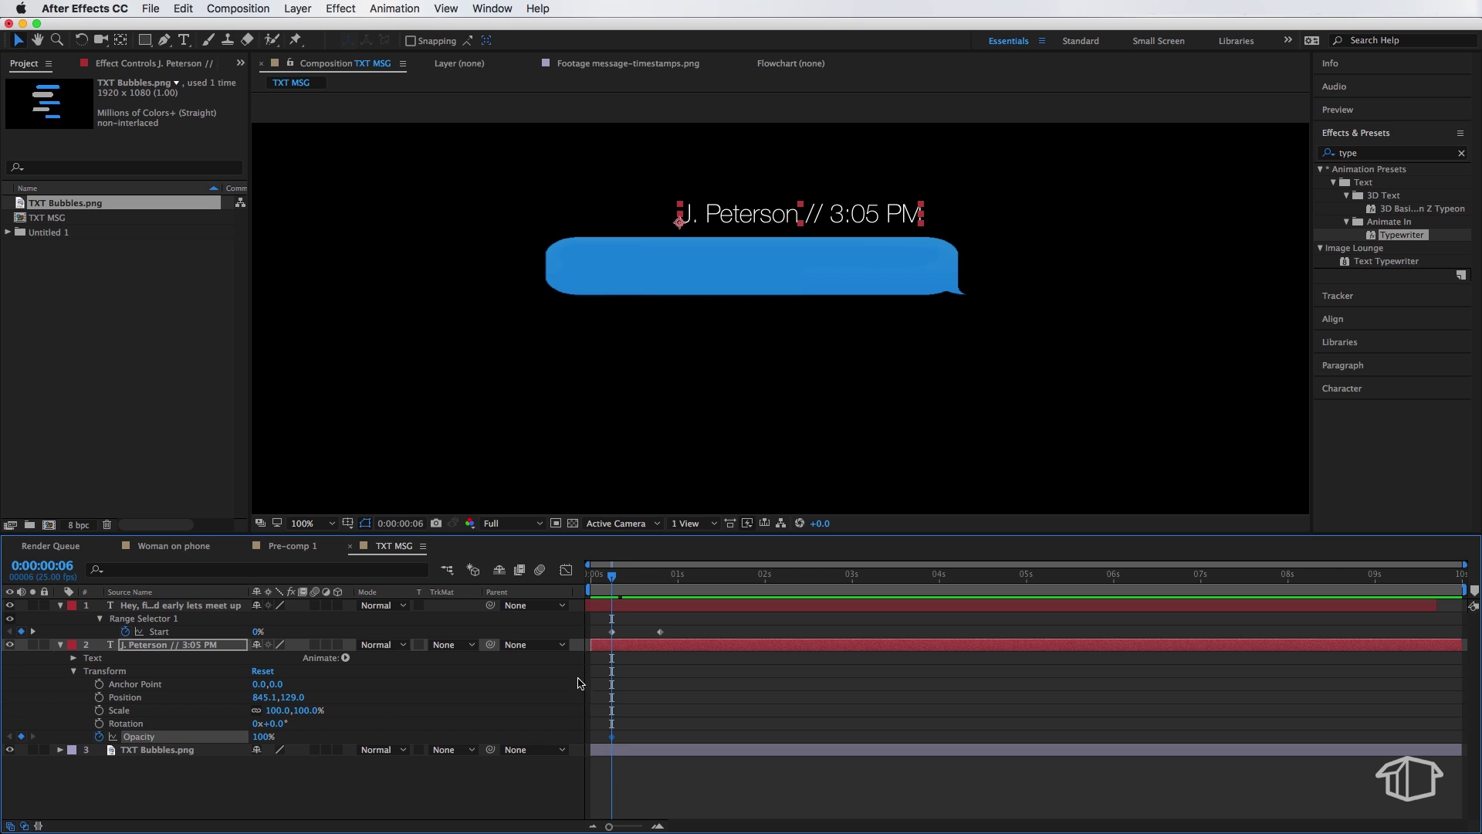
pyautogui.moveTo(618, 580); pyautogui.dragTo(645, 582)
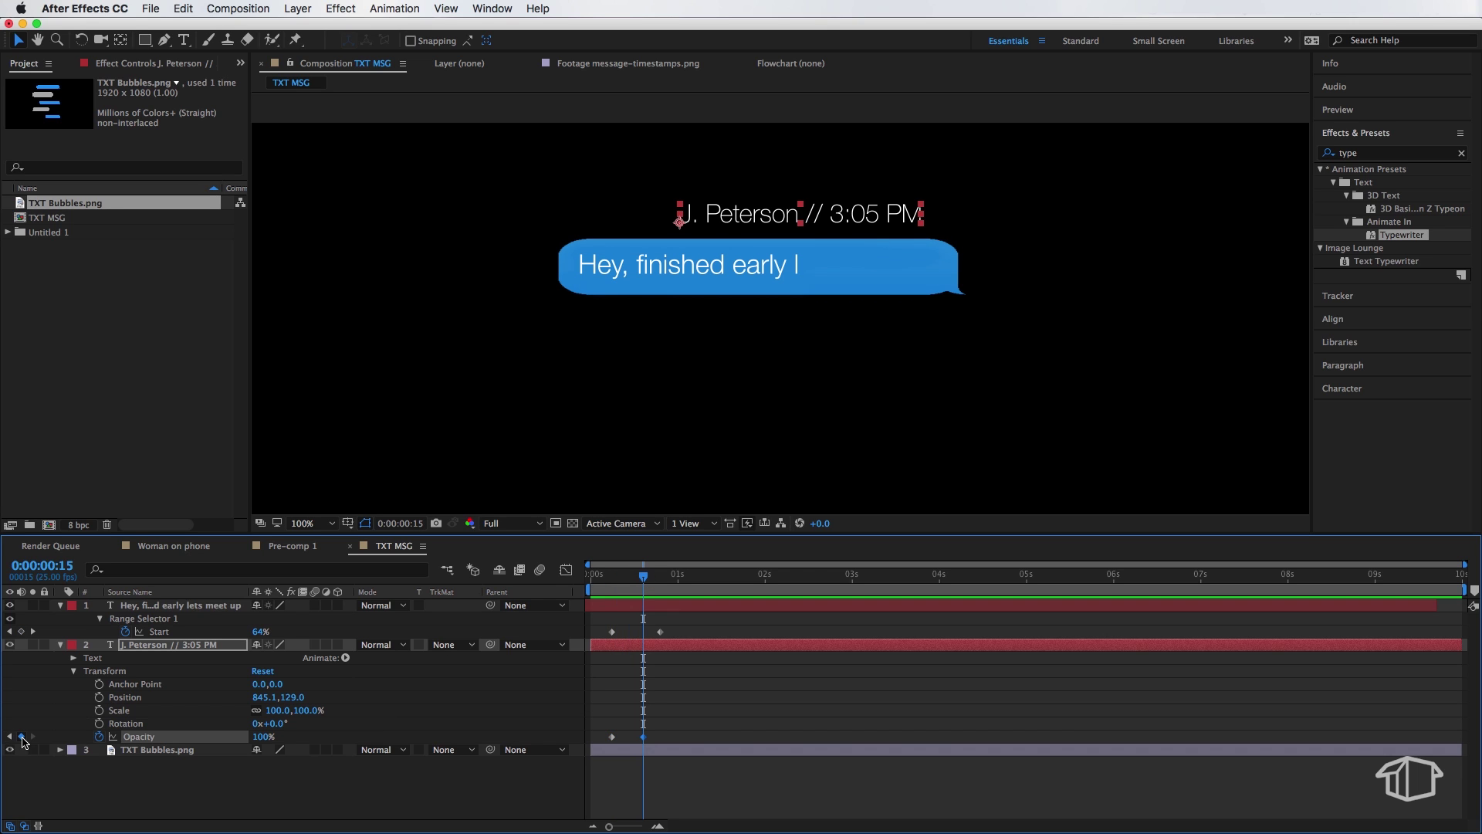
pyautogui.click(11, 736)
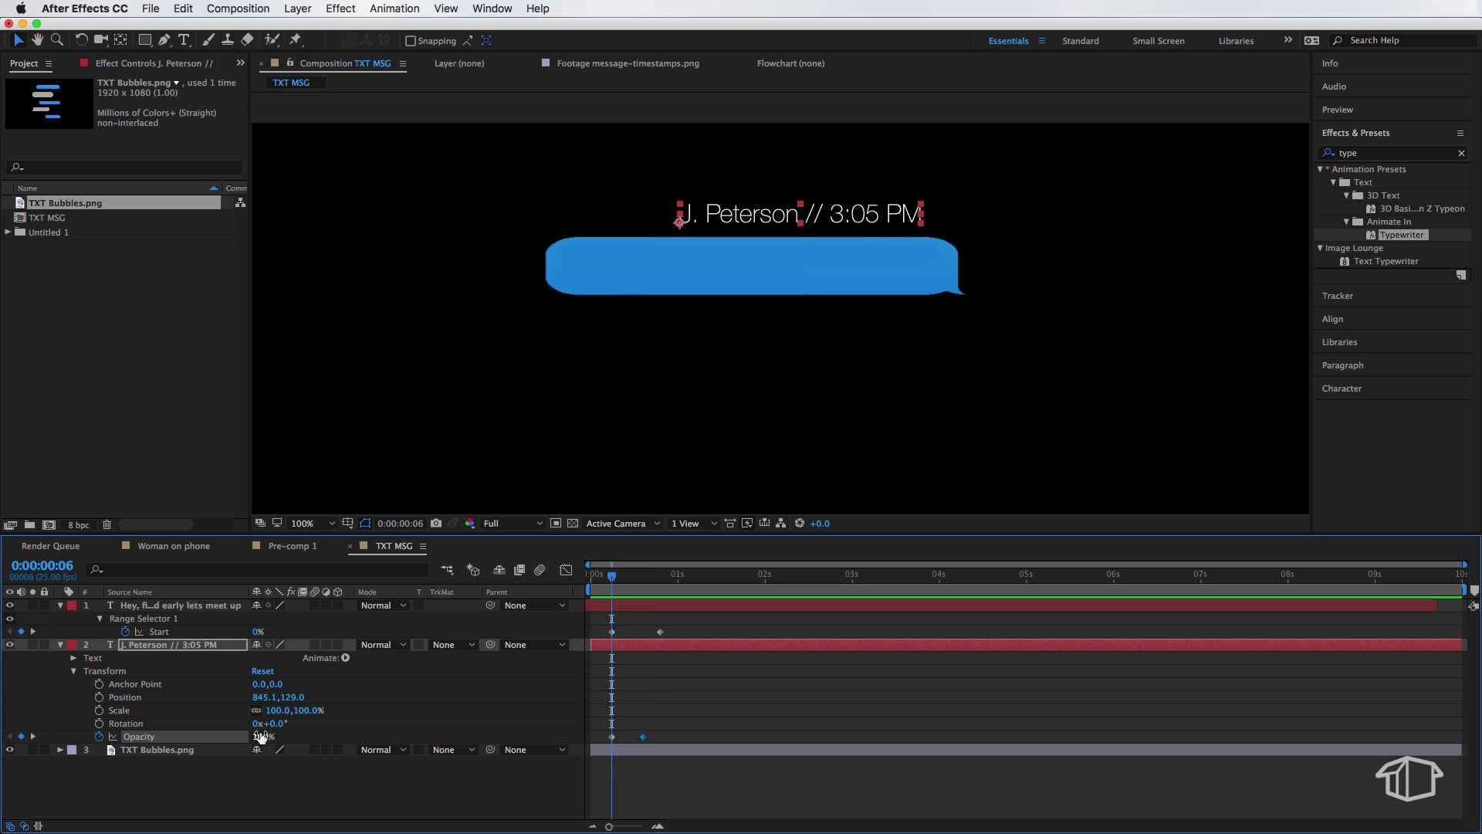
pyautogui.moveTo(263, 736); pyautogui.dragTo(151, 737)
pyautogui.press('space')
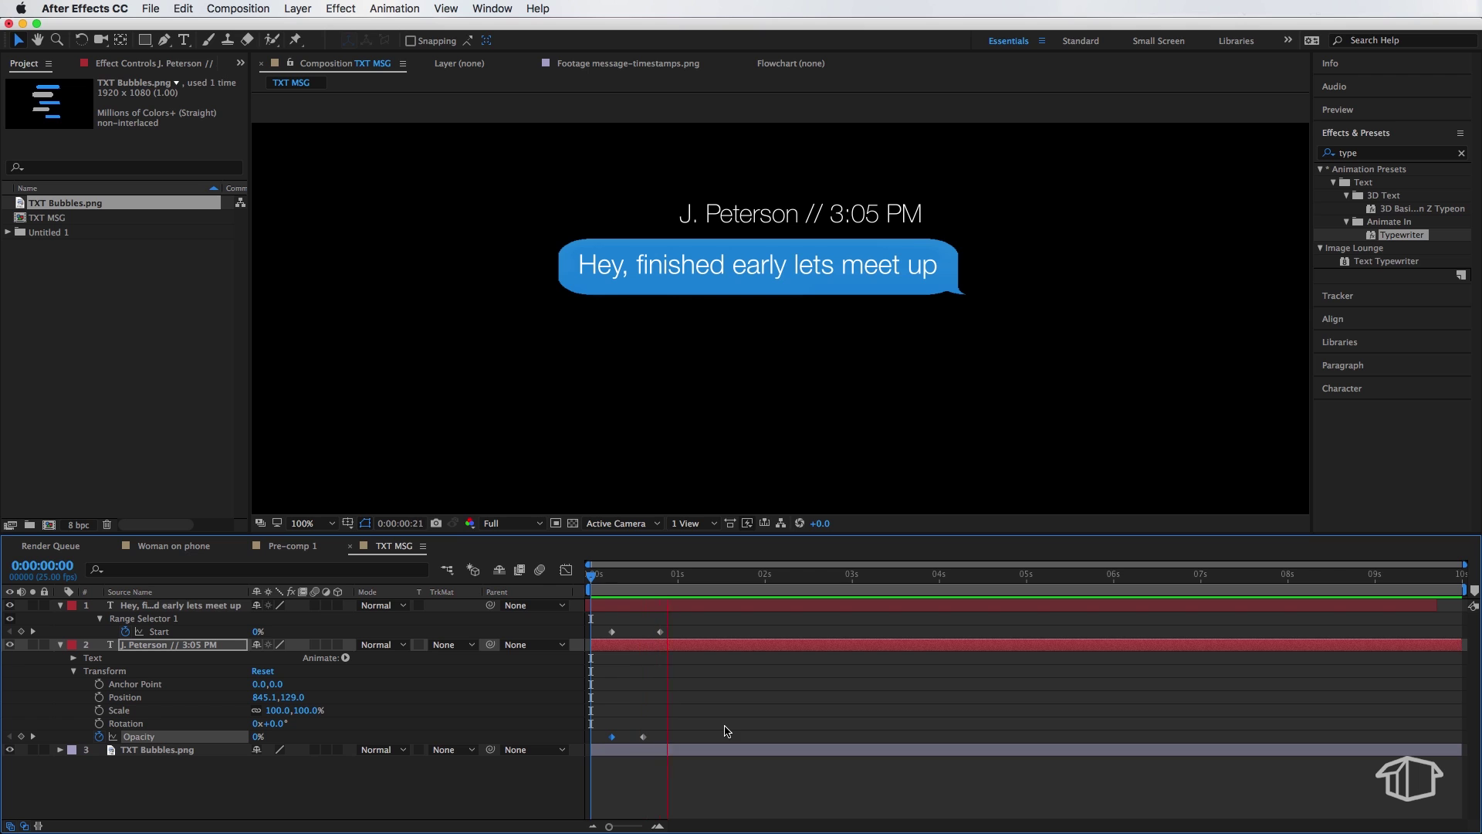
# Replay the typing and timestamp fade-in, then collapse all layer properties with Ctrl+`
pyautogui.press('space')
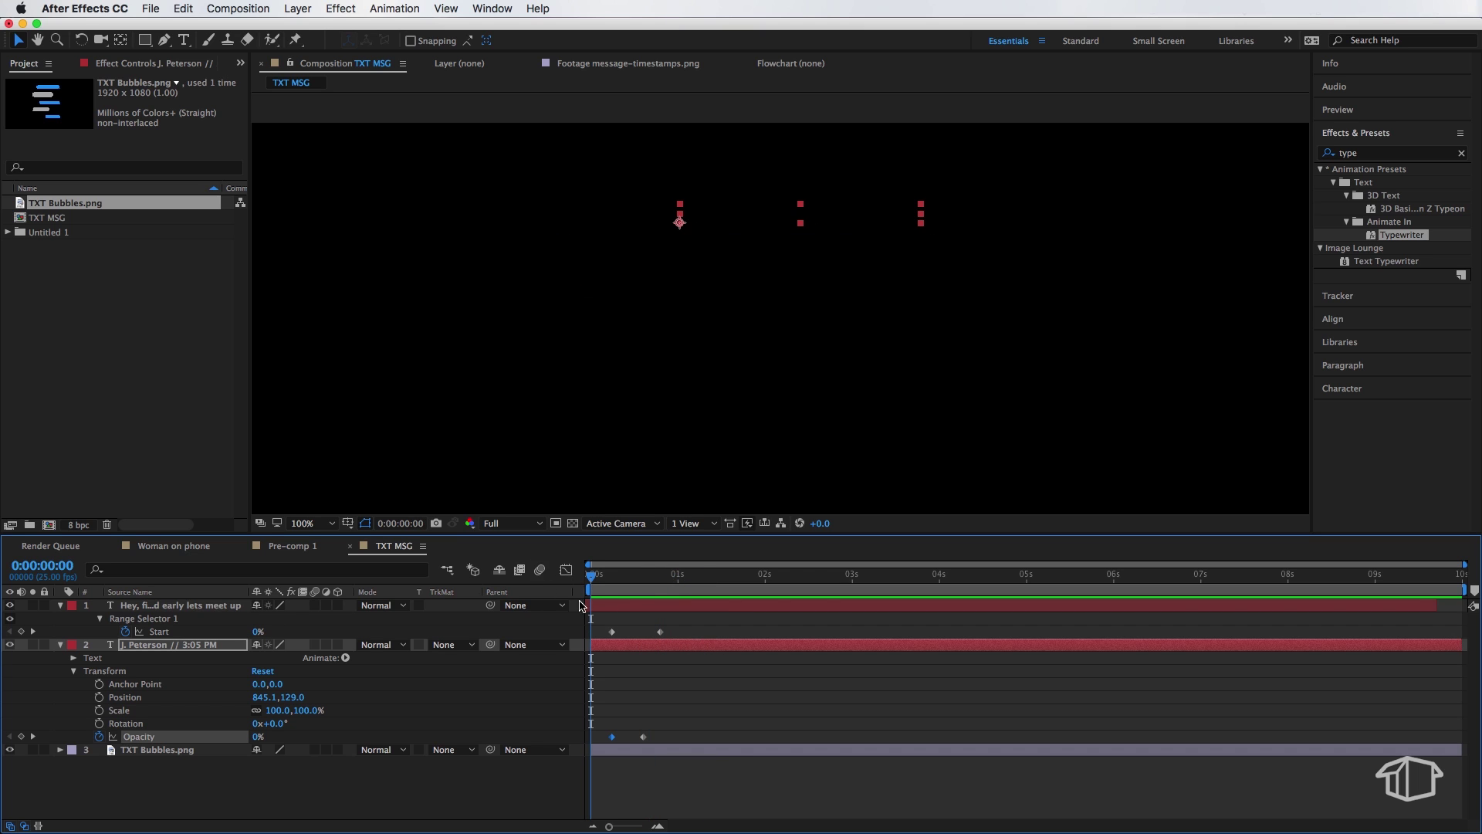
pyautogui.press('space')
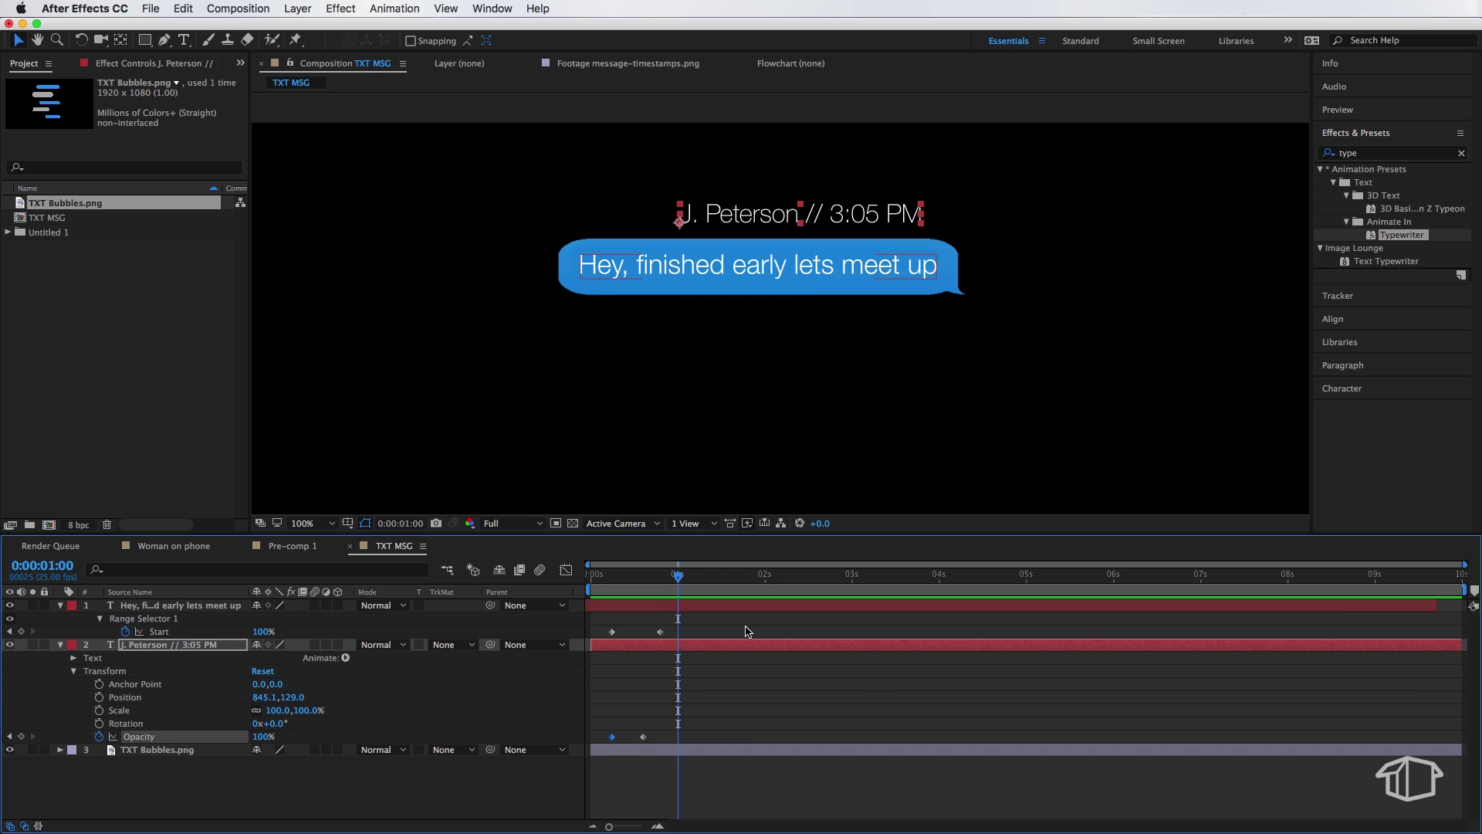
pyautogui.hotkey('ctrl', '`')
# Duplicate the message, timestamp and bubbles layers, move the copies to the bottom, and delay them
pyautogui.click(162, 604)
pyautogui.keyDown('shift'); pyautogui.click(158, 635); pyautogui.keyUp('shift')
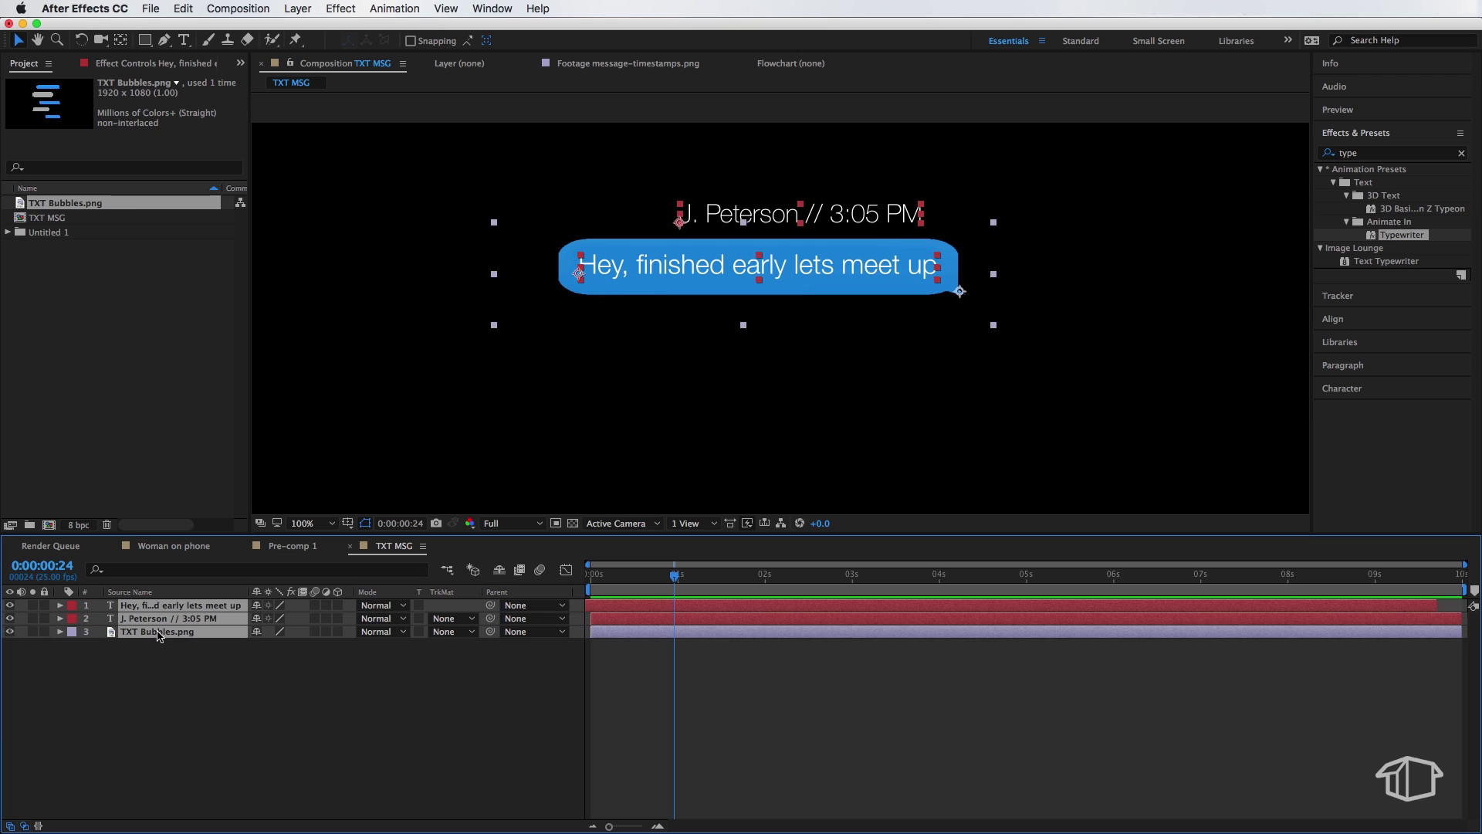
pyautogui.click(186, 5)
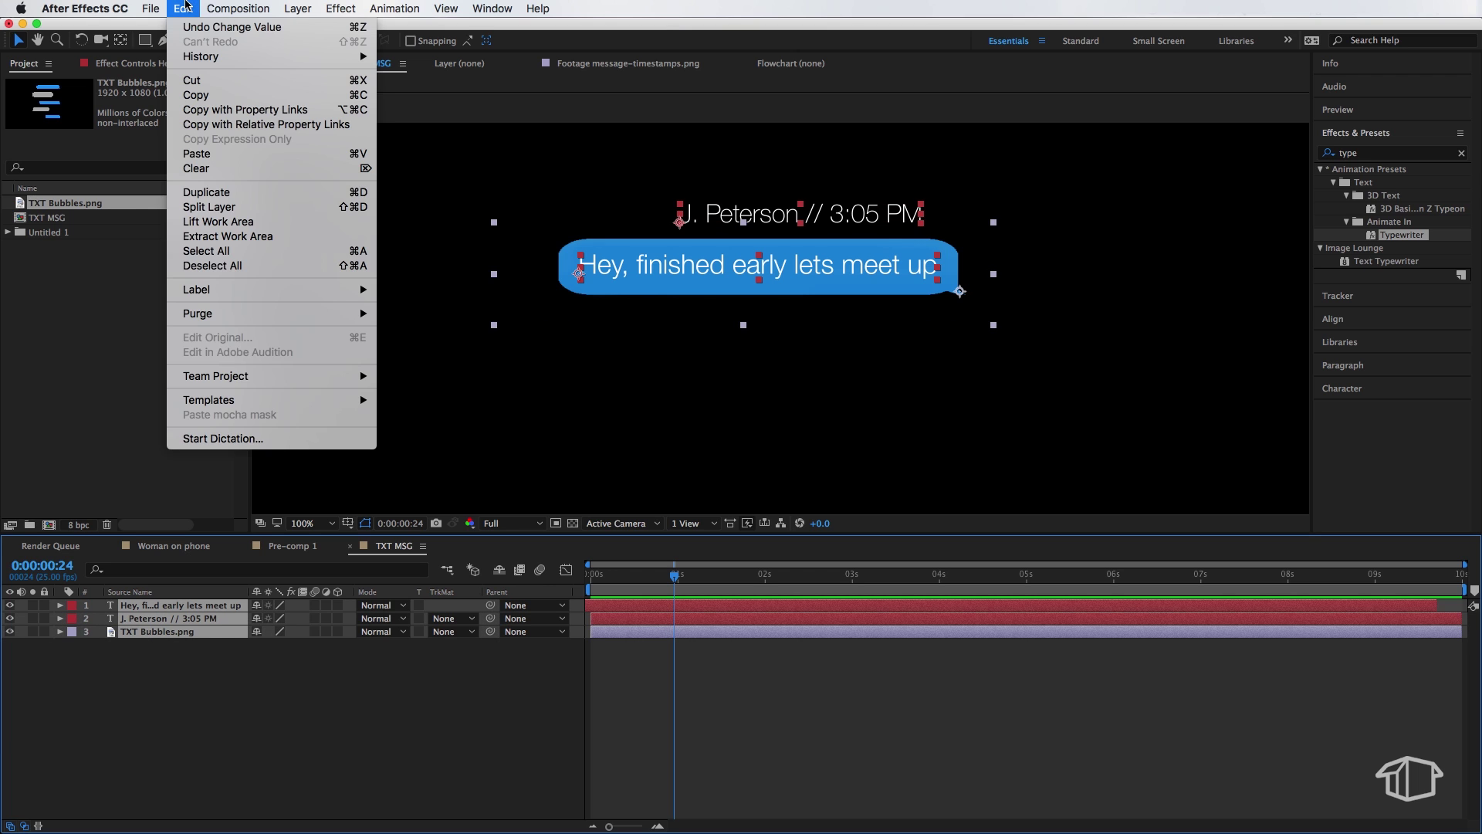
pyautogui.click(195, 193)
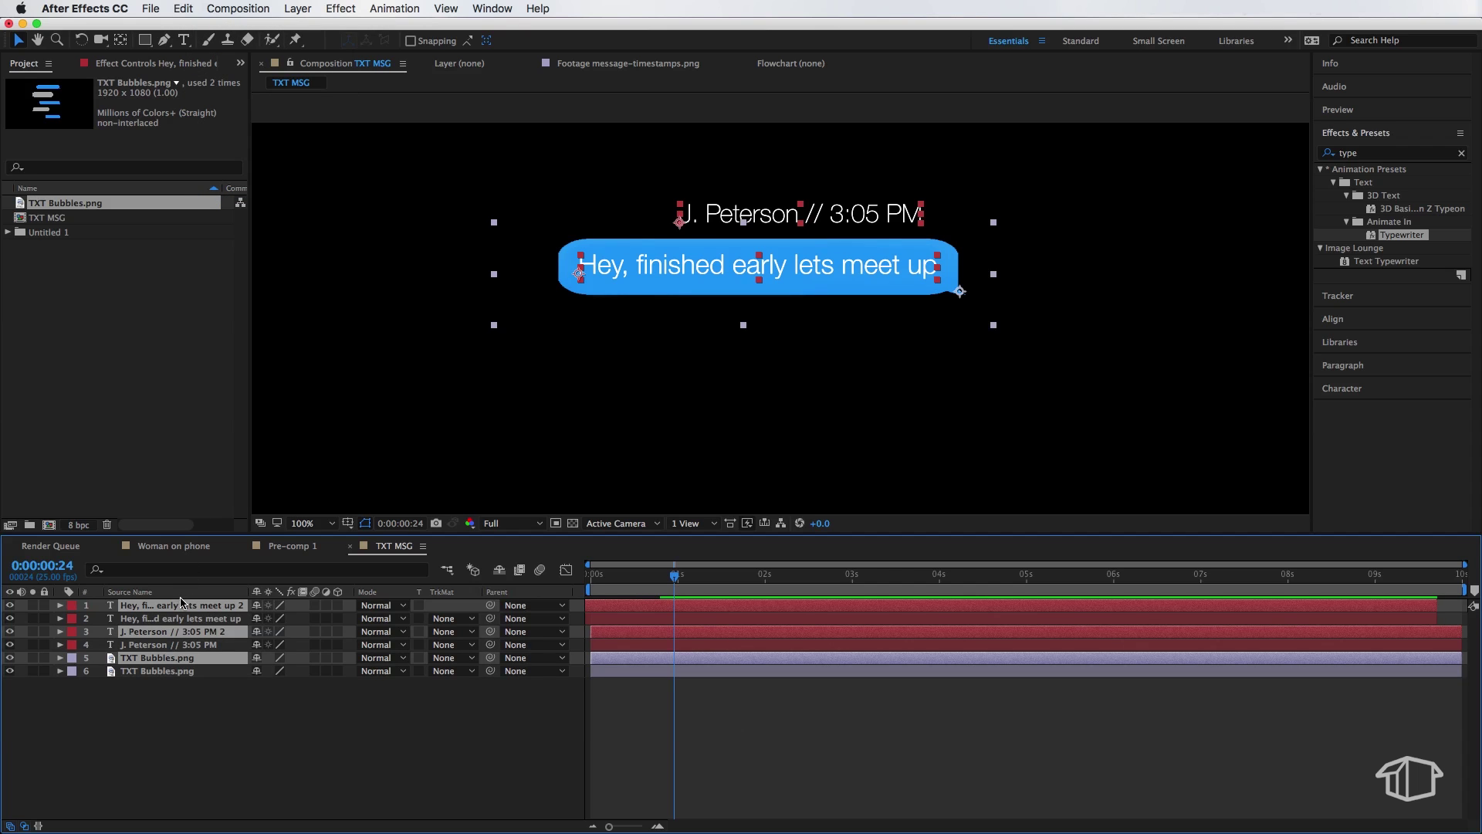
pyautogui.moveTo(180, 610); pyautogui.dragTo(186, 700)
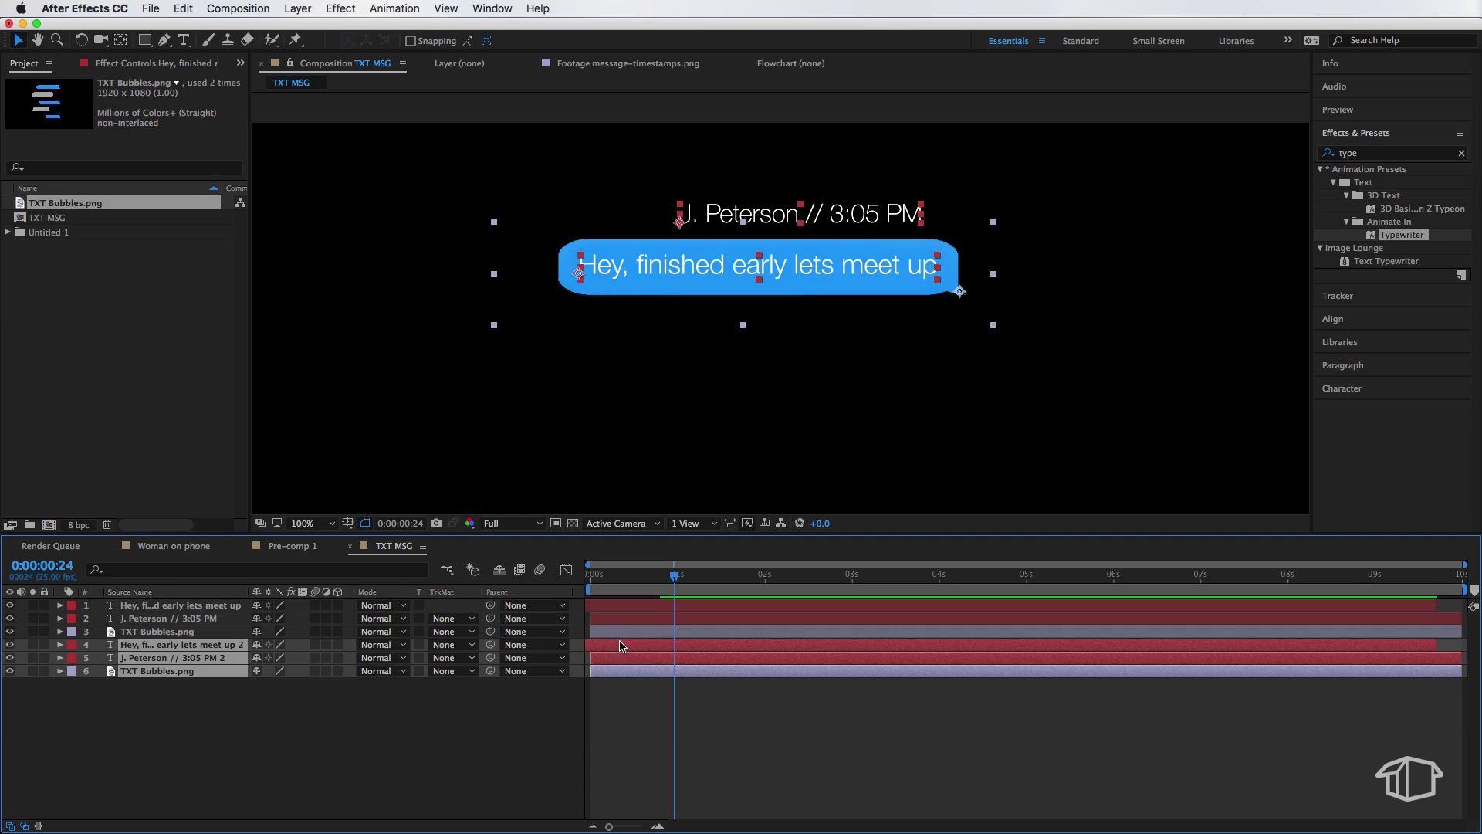
pyautogui.moveTo(620, 646); pyautogui.dragTo(696, 649)
pyautogui.click(192, 671)
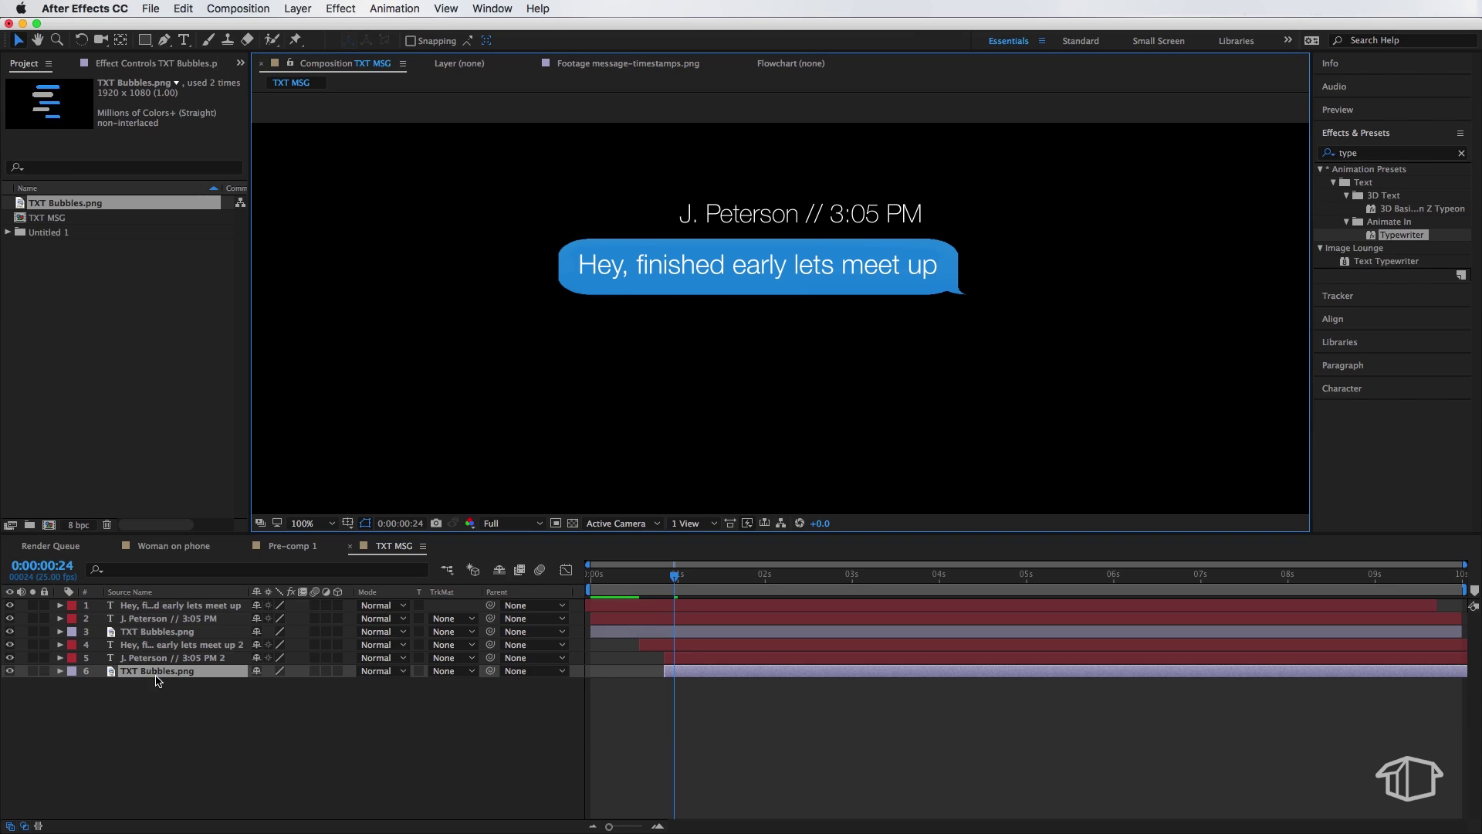
# Delete the existing mask on the copied bubbles layer
pyautogui.click(62, 673)
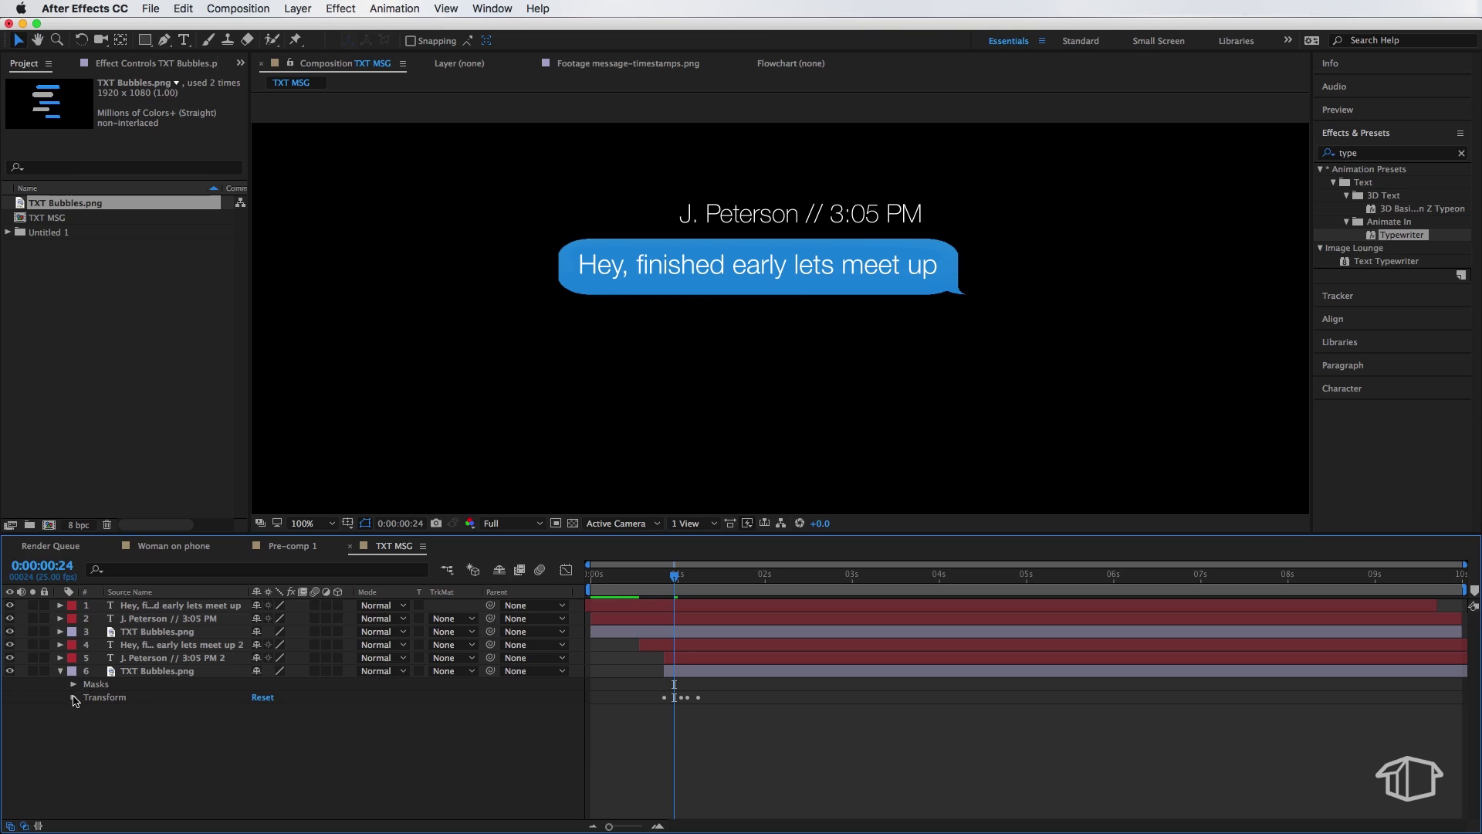
pyautogui.click(72, 688)
pyautogui.click(109, 699)
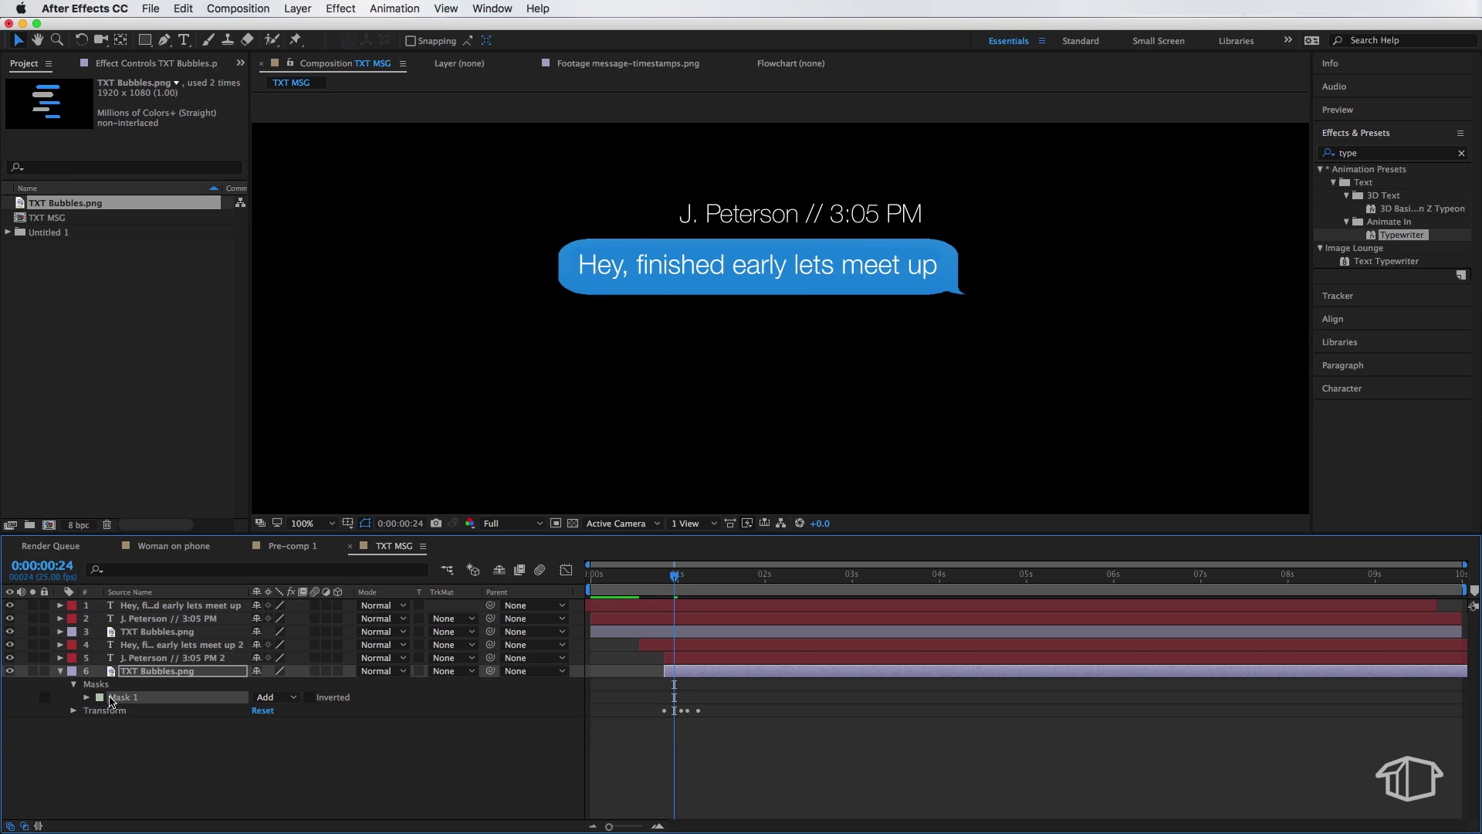
pyautogui.press('Delete')
pyautogui.moveTo(709, 573); pyautogui.dragTo(706, 572)
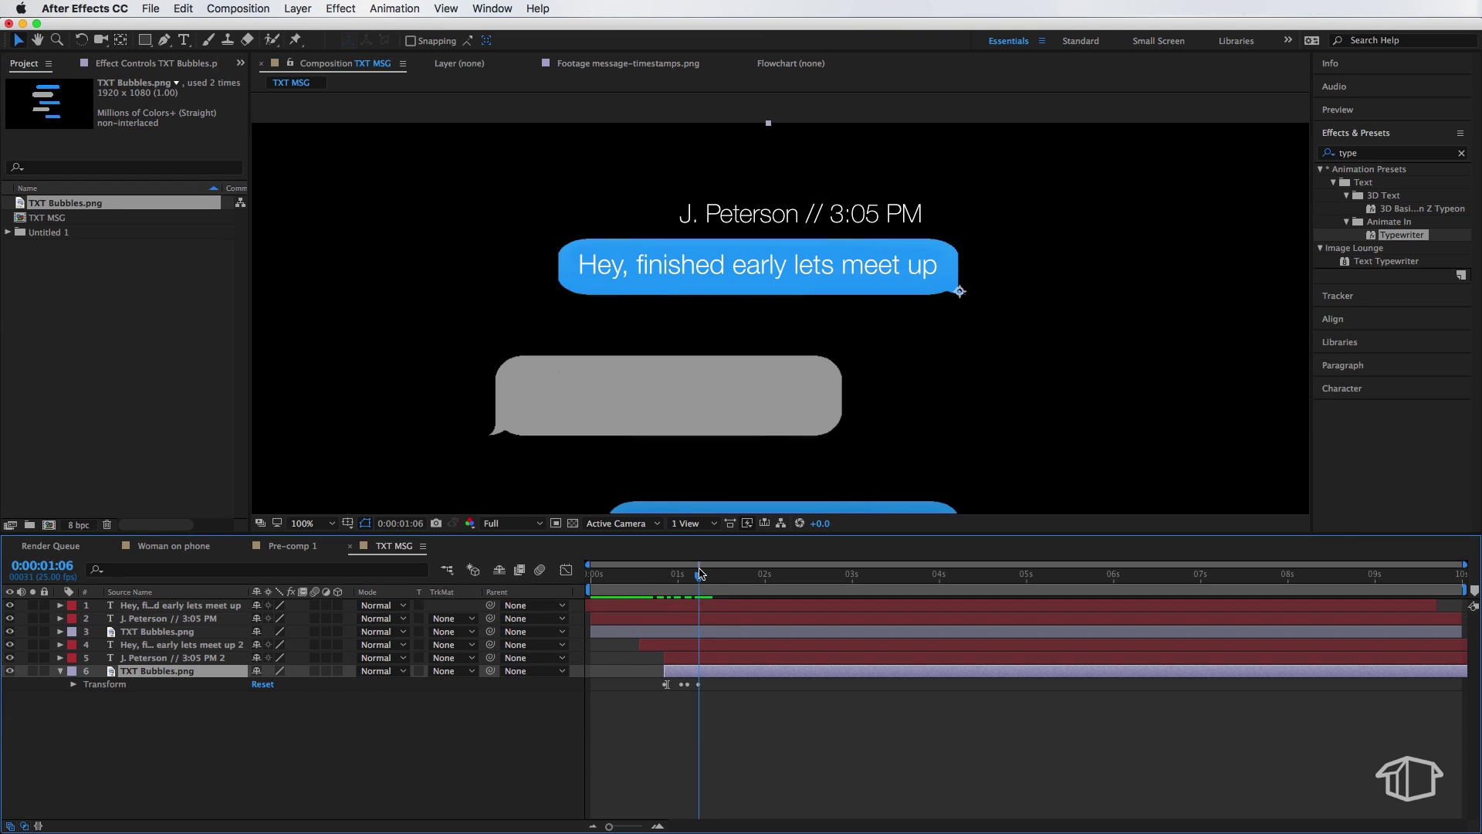
# Draw a closed four-point Pen mask around the grey speech bubble
pyautogui.click(165, 39)
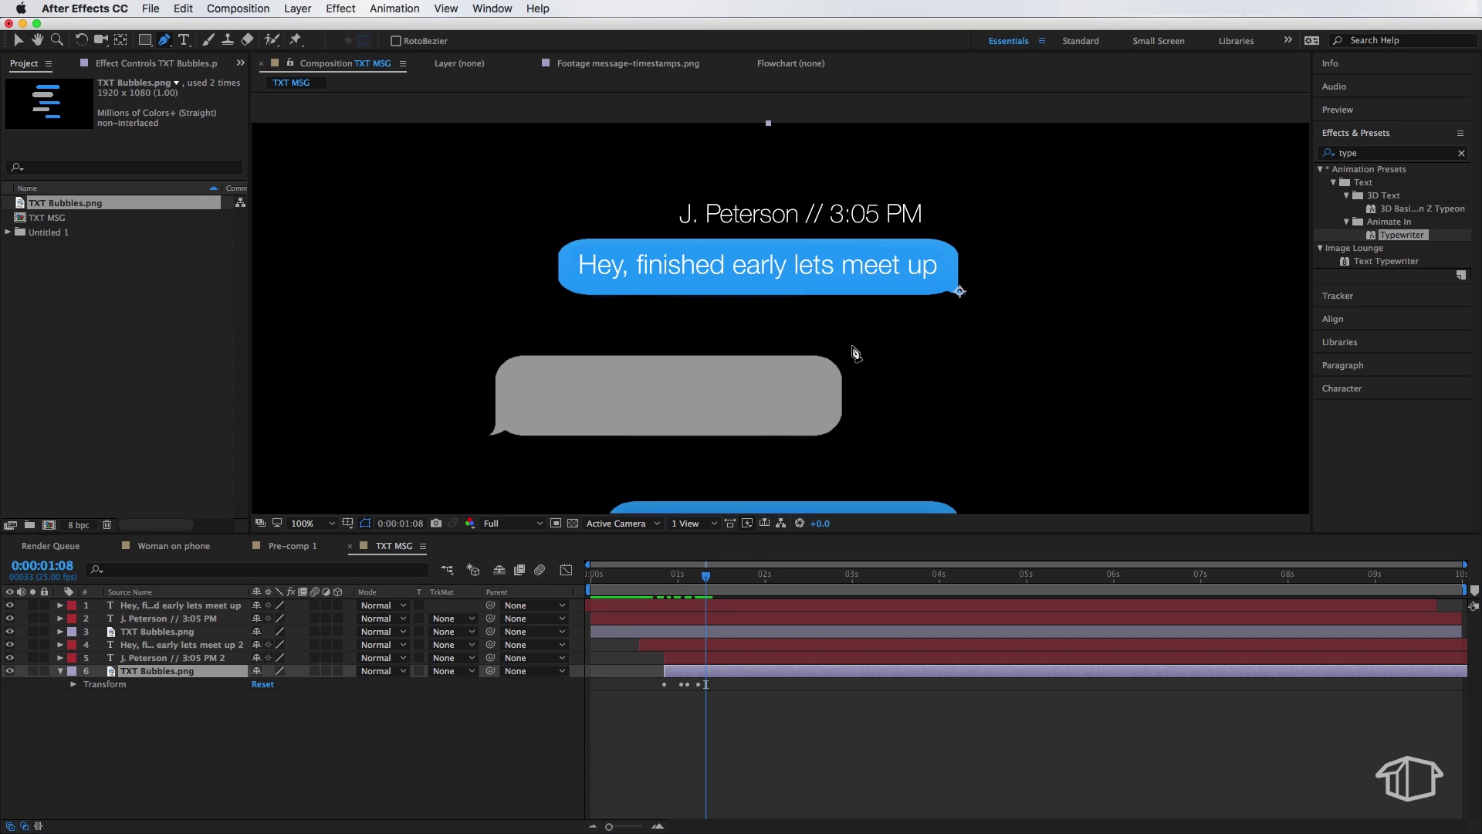
pyautogui.click(877, 329)
pyautogui.click(458, 328)
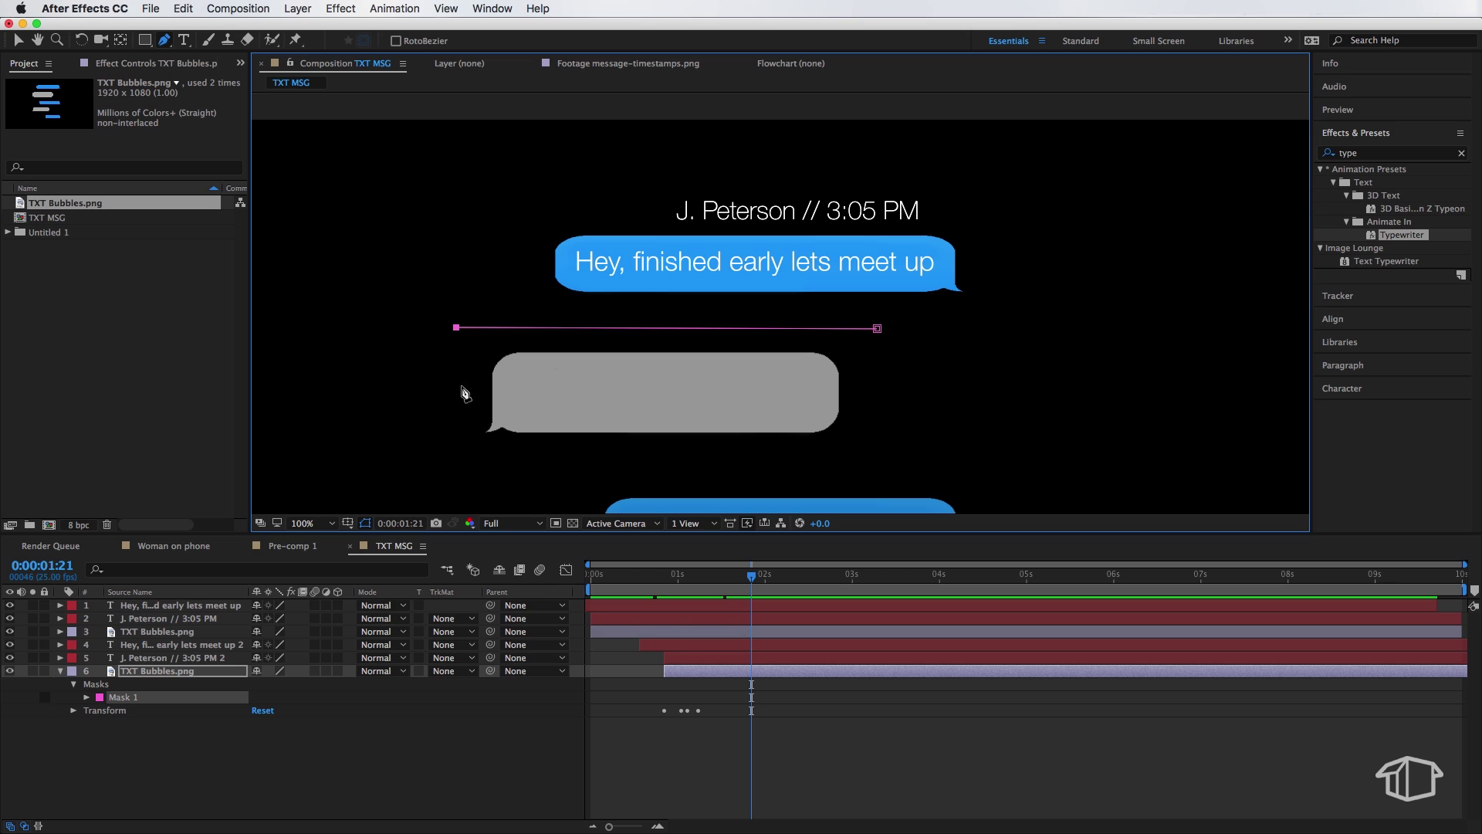
pyautogui.click(462, 465)
pyautogui.click(877, 464)
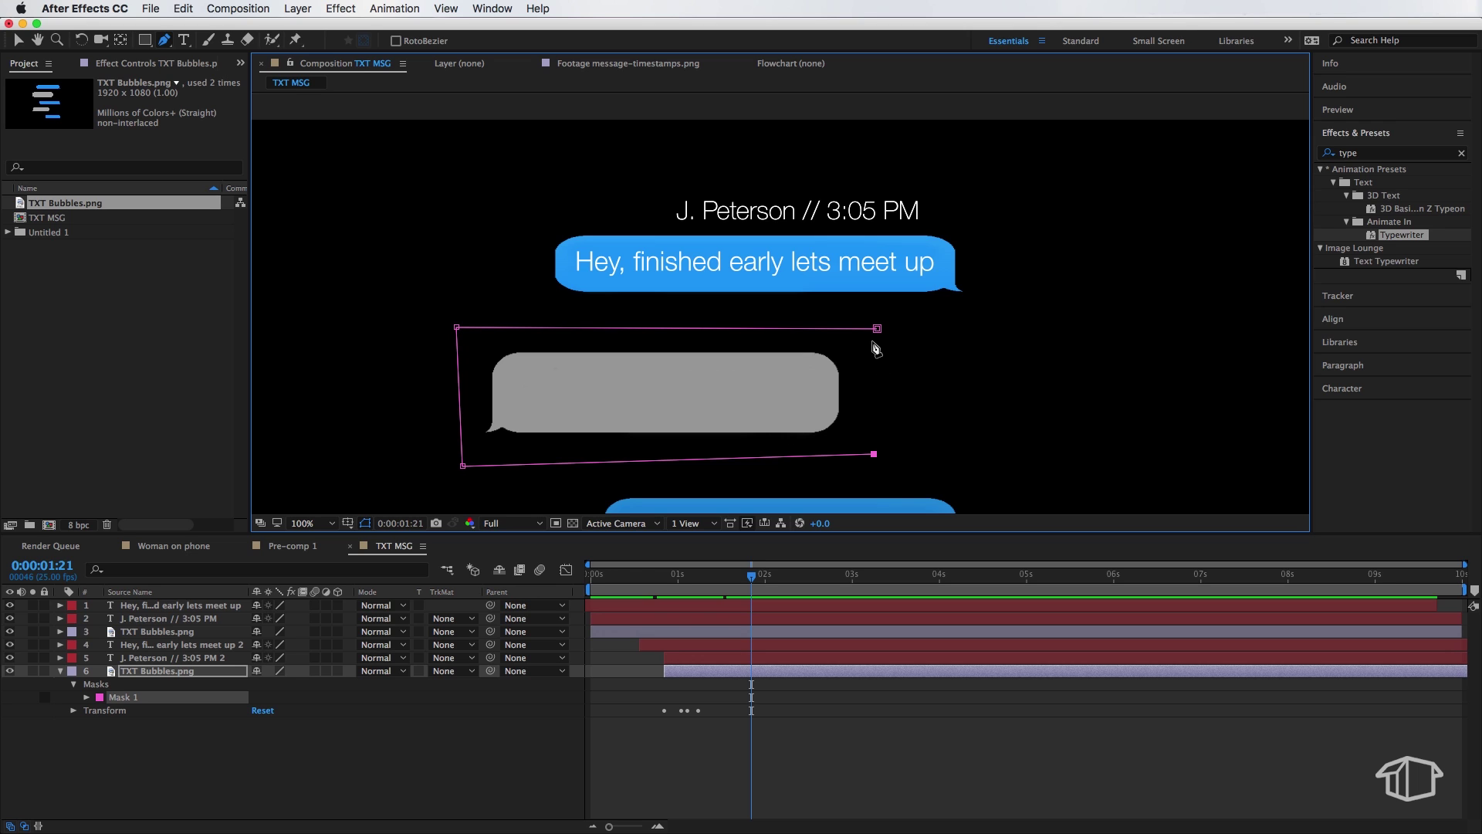
pyautogui.click(877, 330)
# Move the grey bubble copy's anchor point to its lower-left tail with the Pan Behind tool
pyautogui.press('v')
pyautogui.click(721, 680)
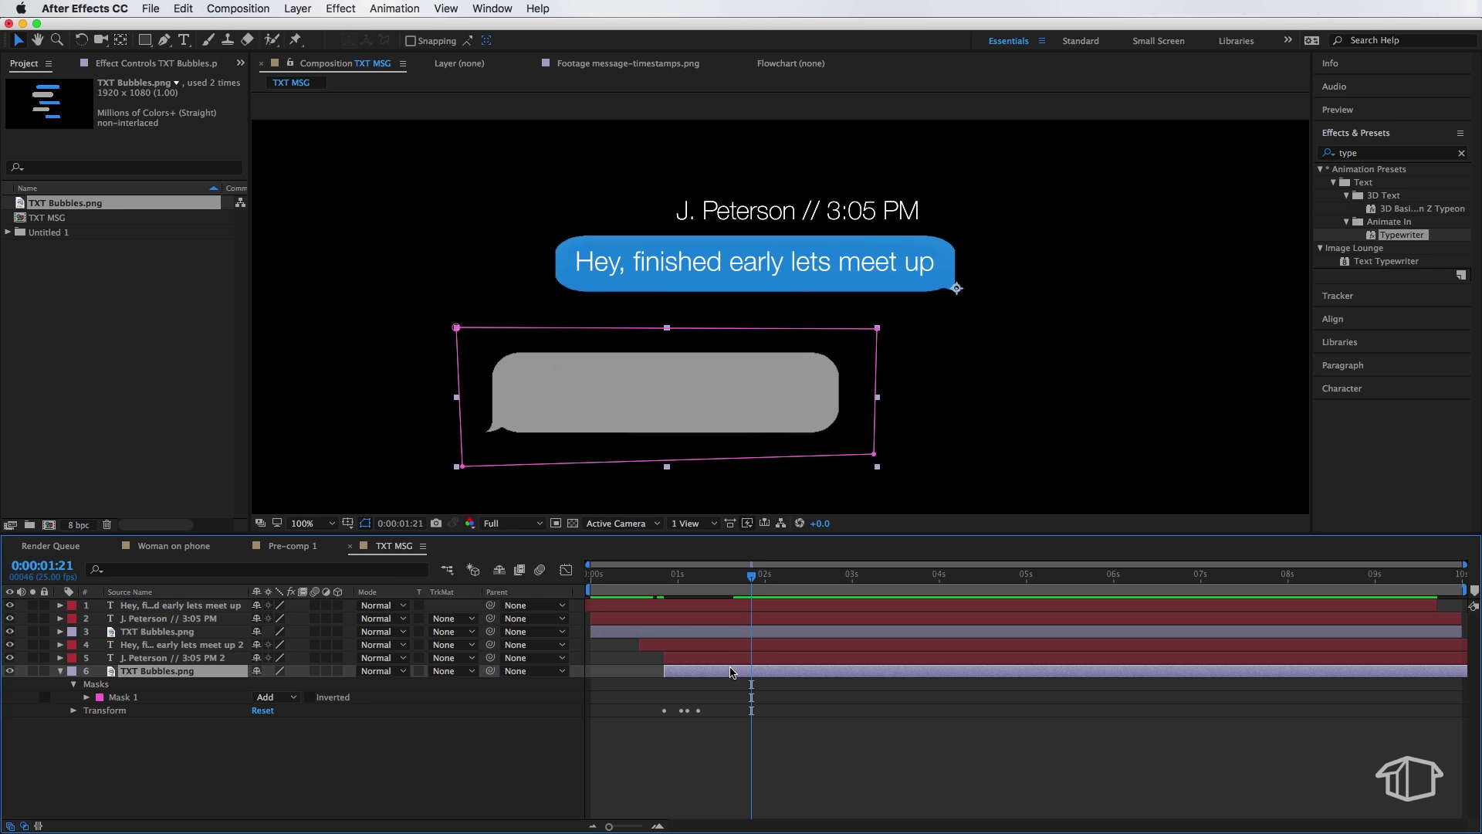
pyautogui.press('y')
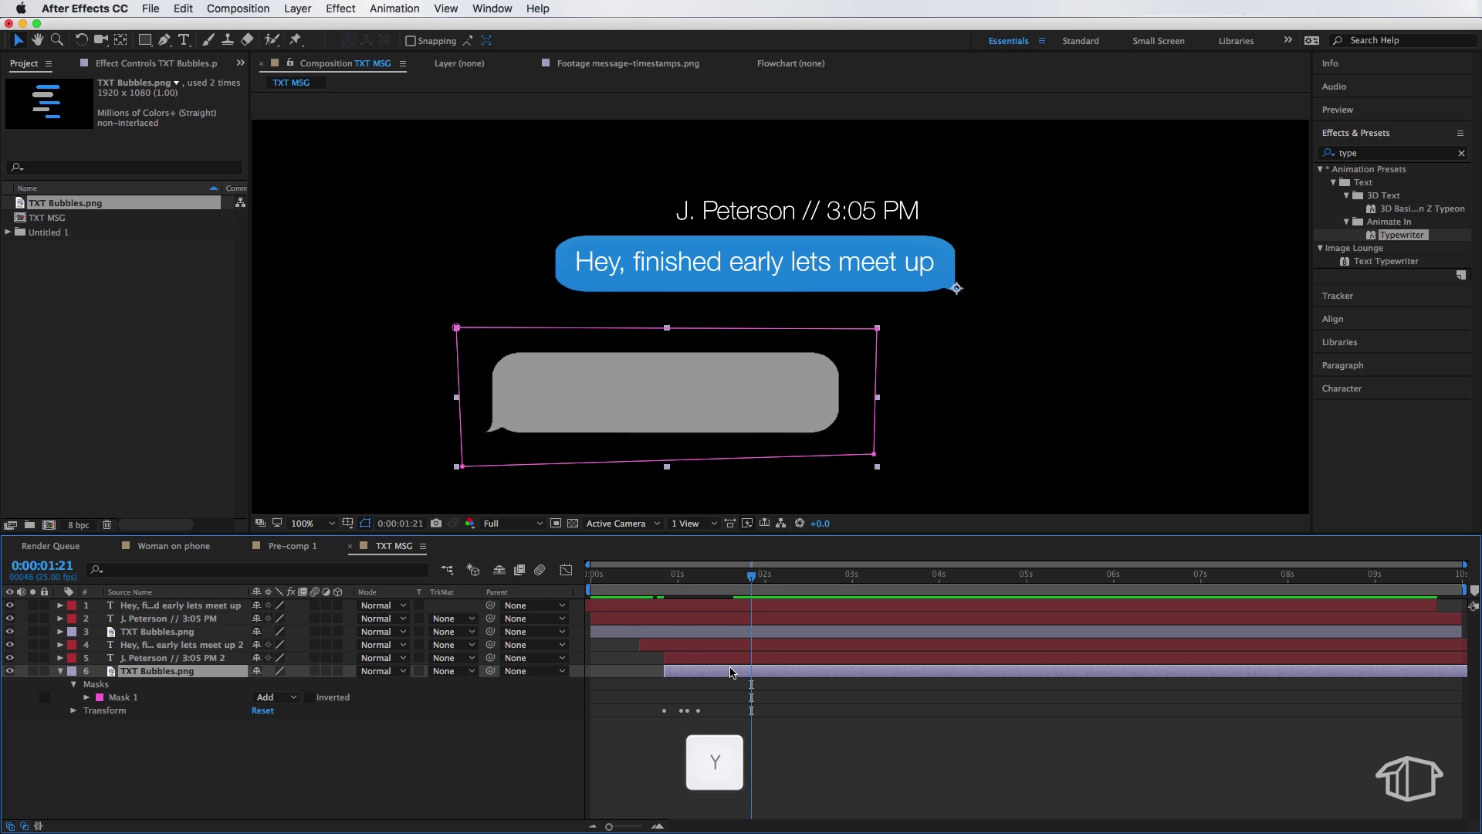
pyautogui.click(581, 444)
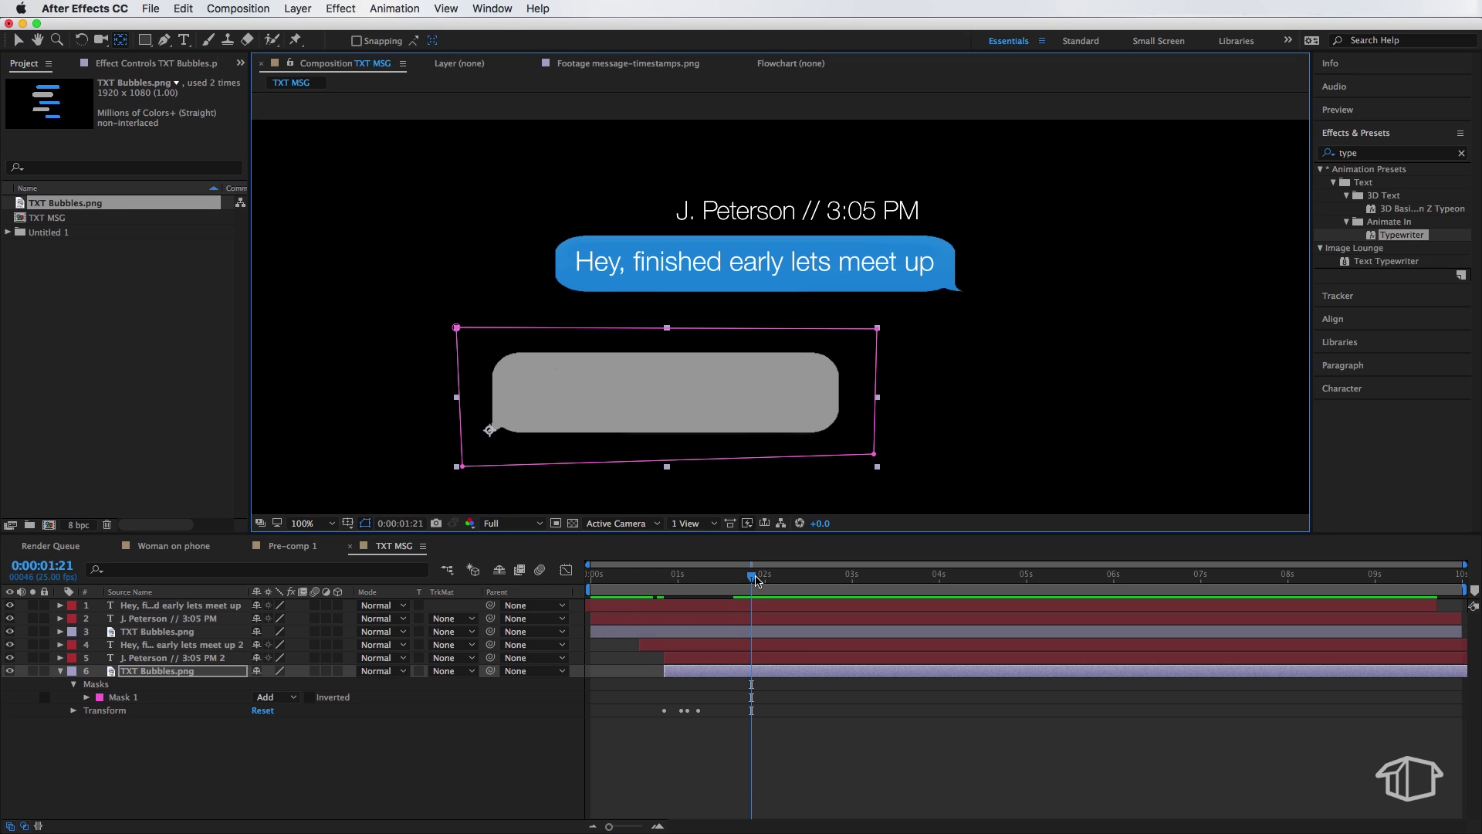
pyautogui.moveTo(748, 576)
pyautogui.mouseDown()
pyautogui.moveTo(666, 588)
pyautogui.moveTo(731, 589)
pyautogui.mouseUp()
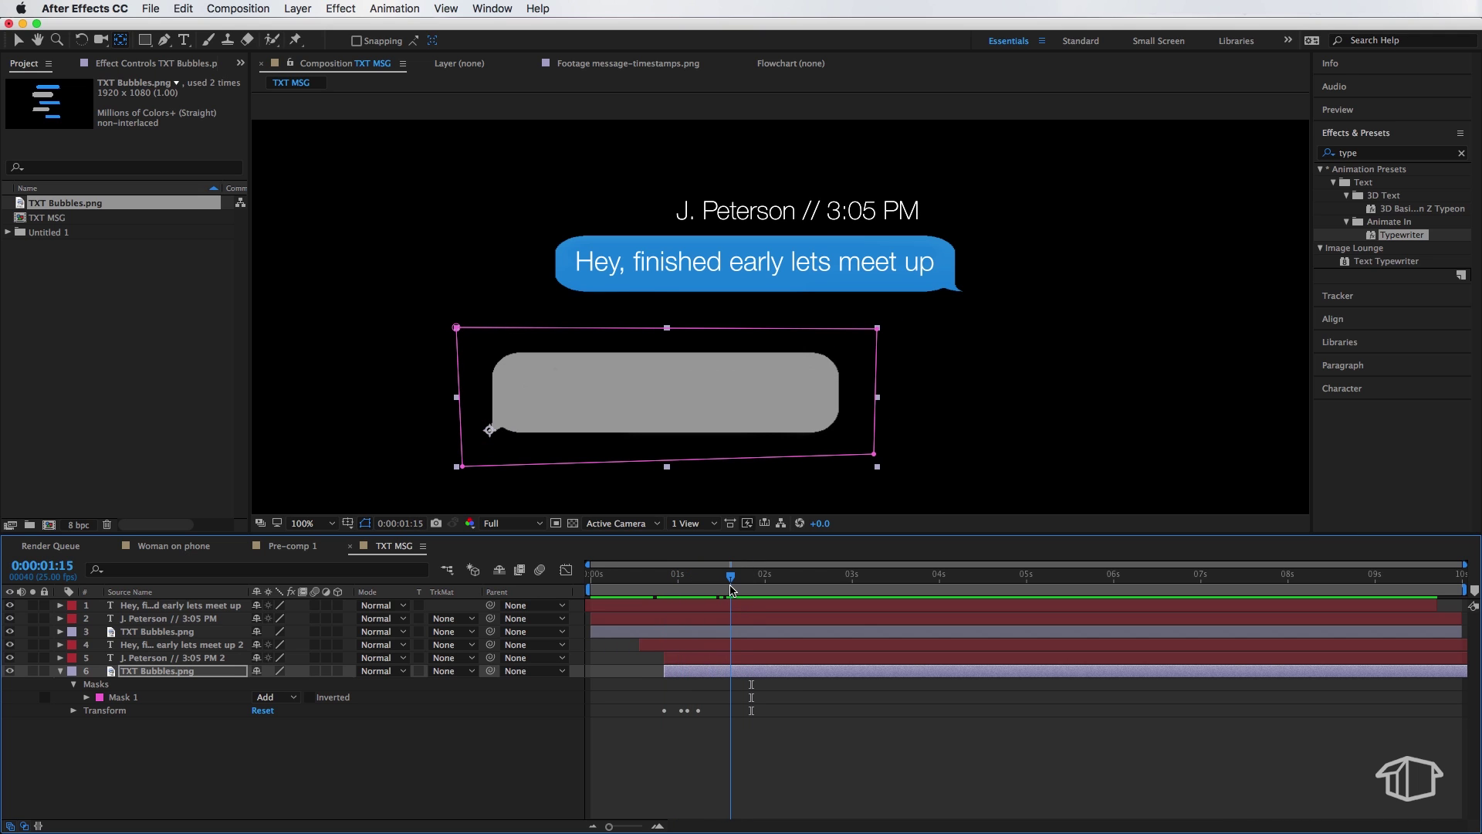
# Move the copied name and message text layers inside the grey bubble
pyautogui.press('v')
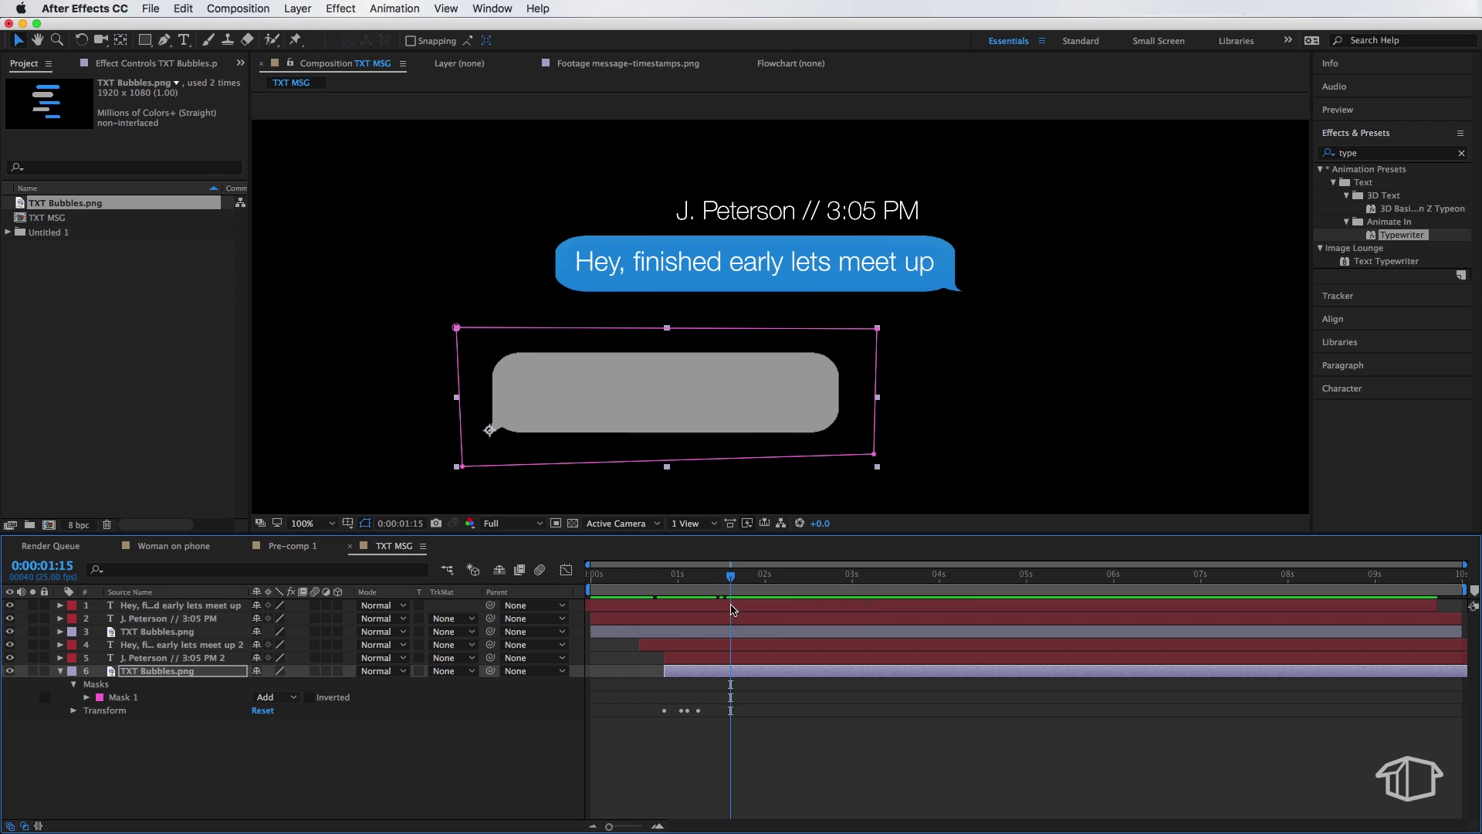
pyautogui.click(200, 645)
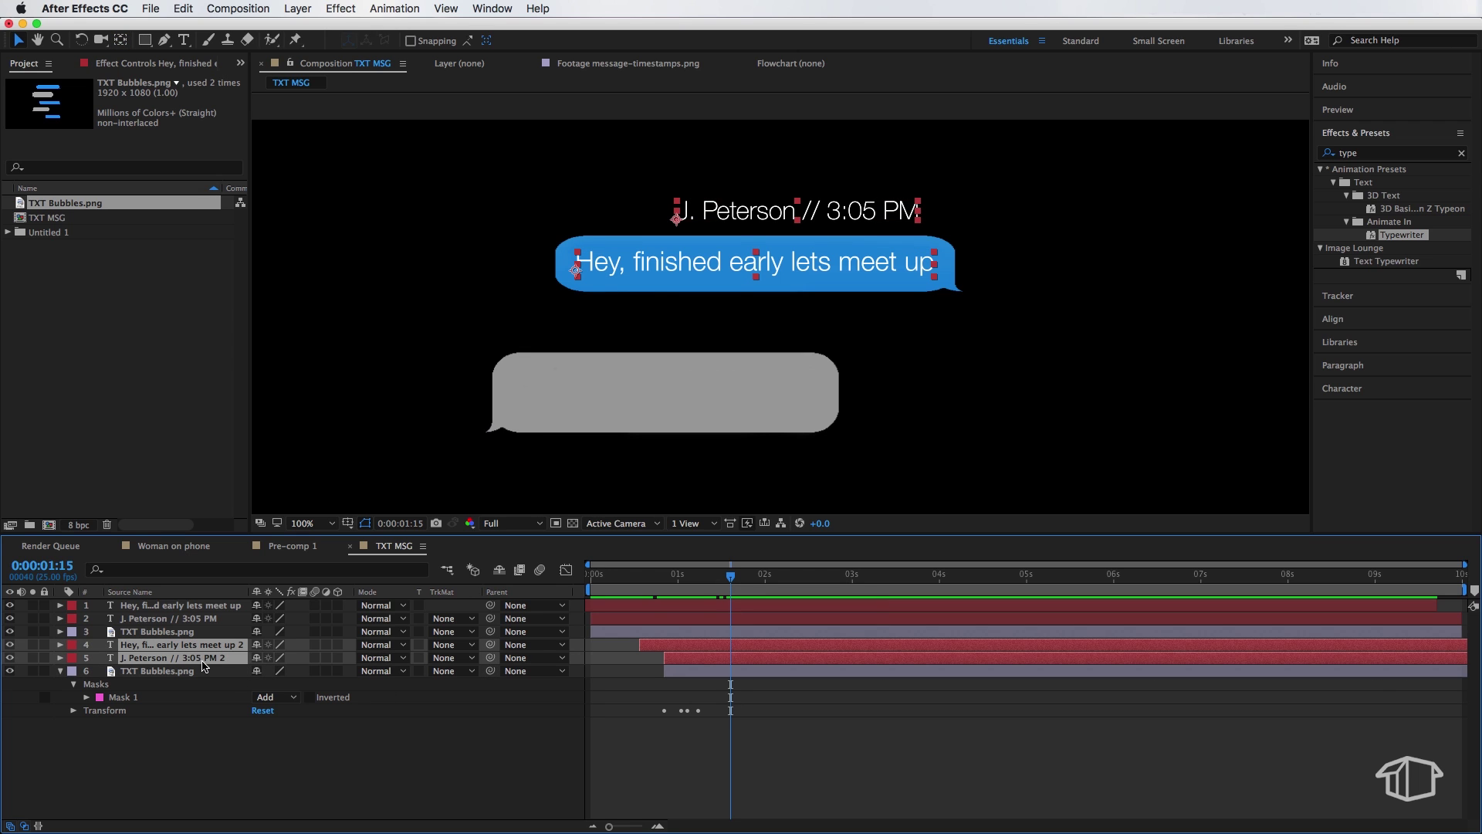
pyautogui.moveTo(751, 221)
pyautogui.mouseDown()
pyautogui.moveTo(694, 338)
pyautogui.moveTo(595, 339)
pyautogui.mouseUp()
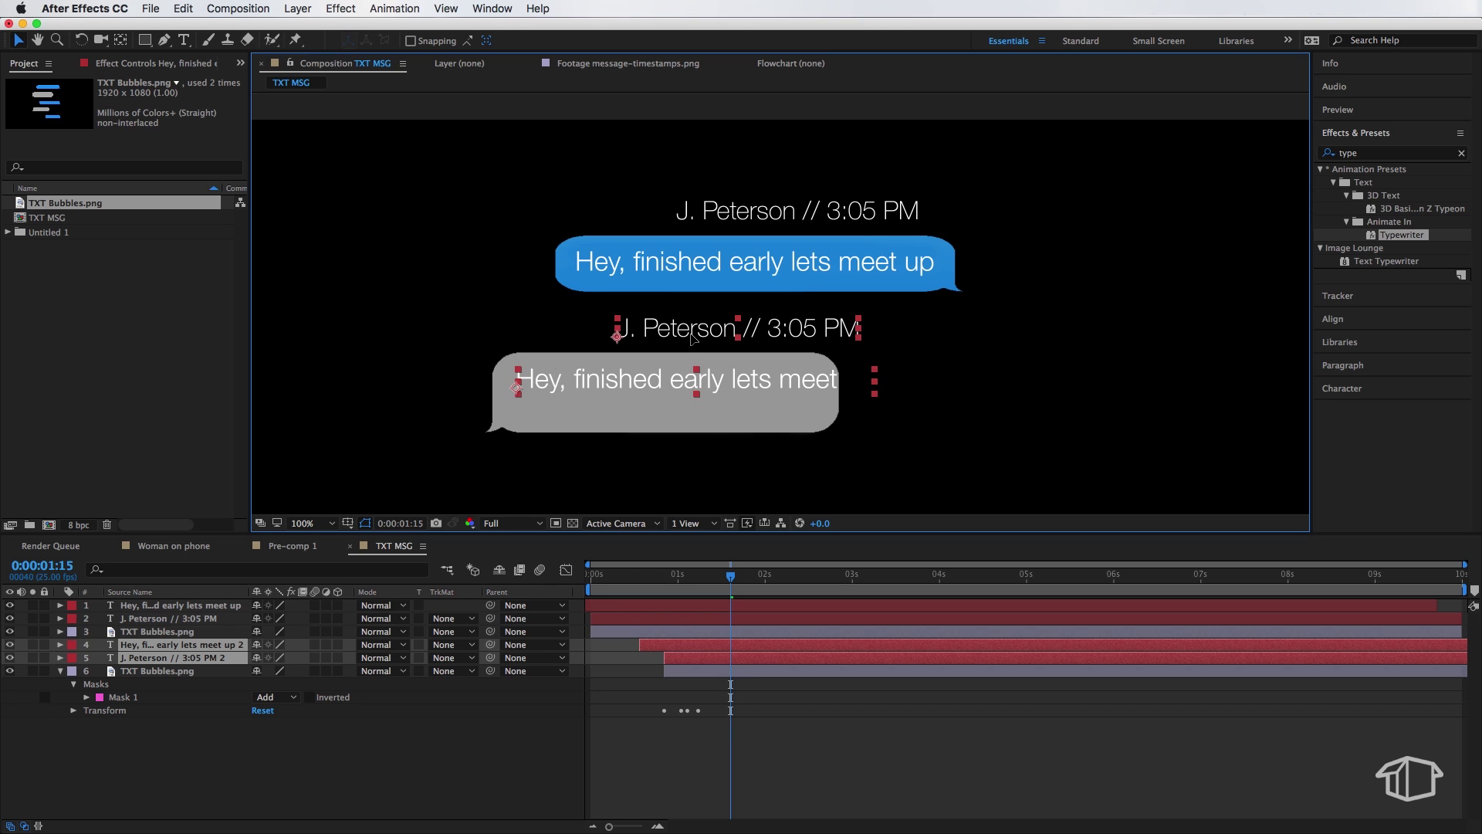
pyautogui.click(628, 346)
pyautogui.click(607, 379)
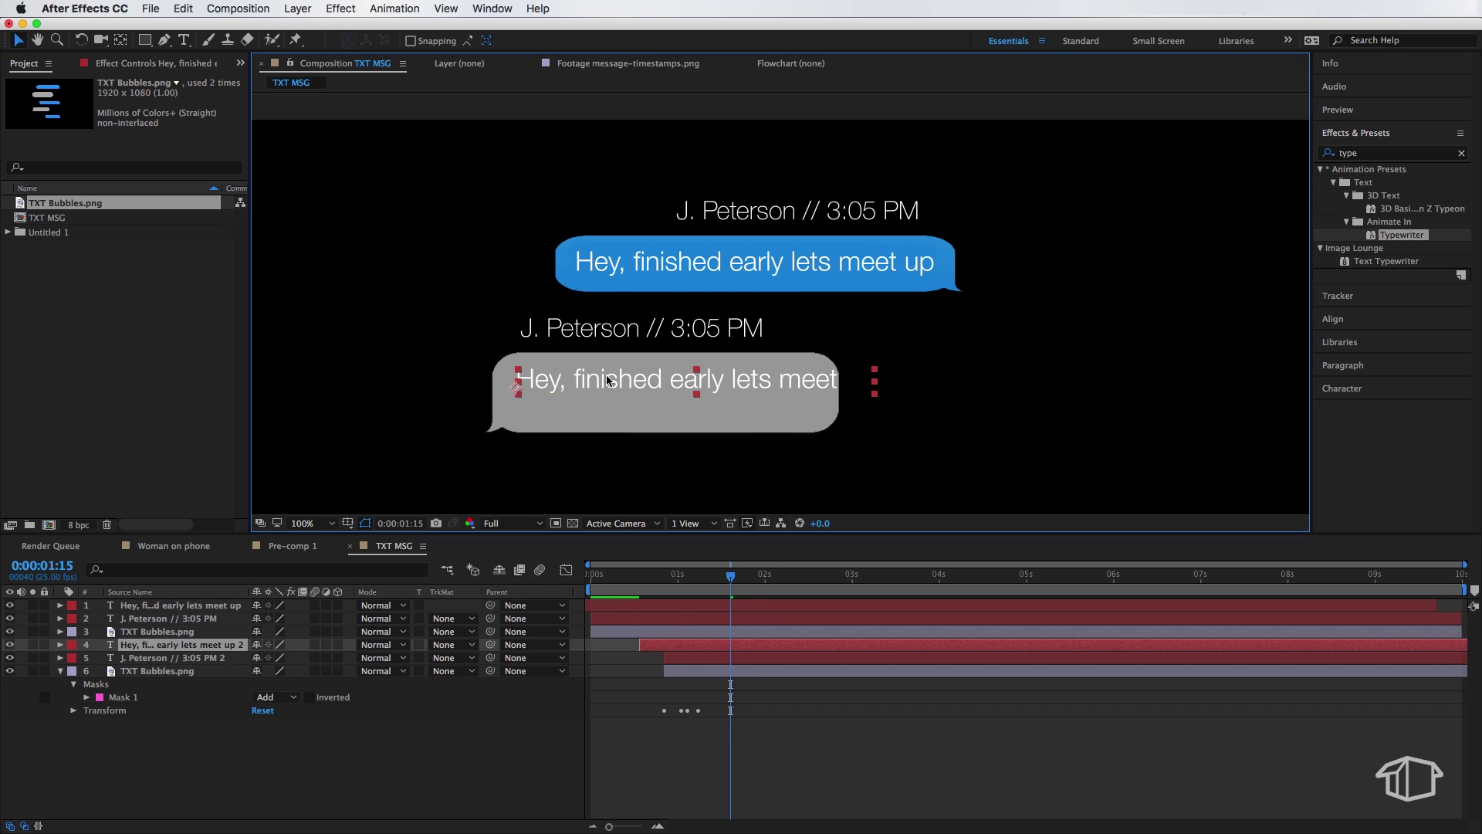
# Scrub back and preview the grey bubble's reply animation
pyautogui.click(729, 764)
pyautogui.moveTo(730, 575); pyautogui.dragTo(590, 578)
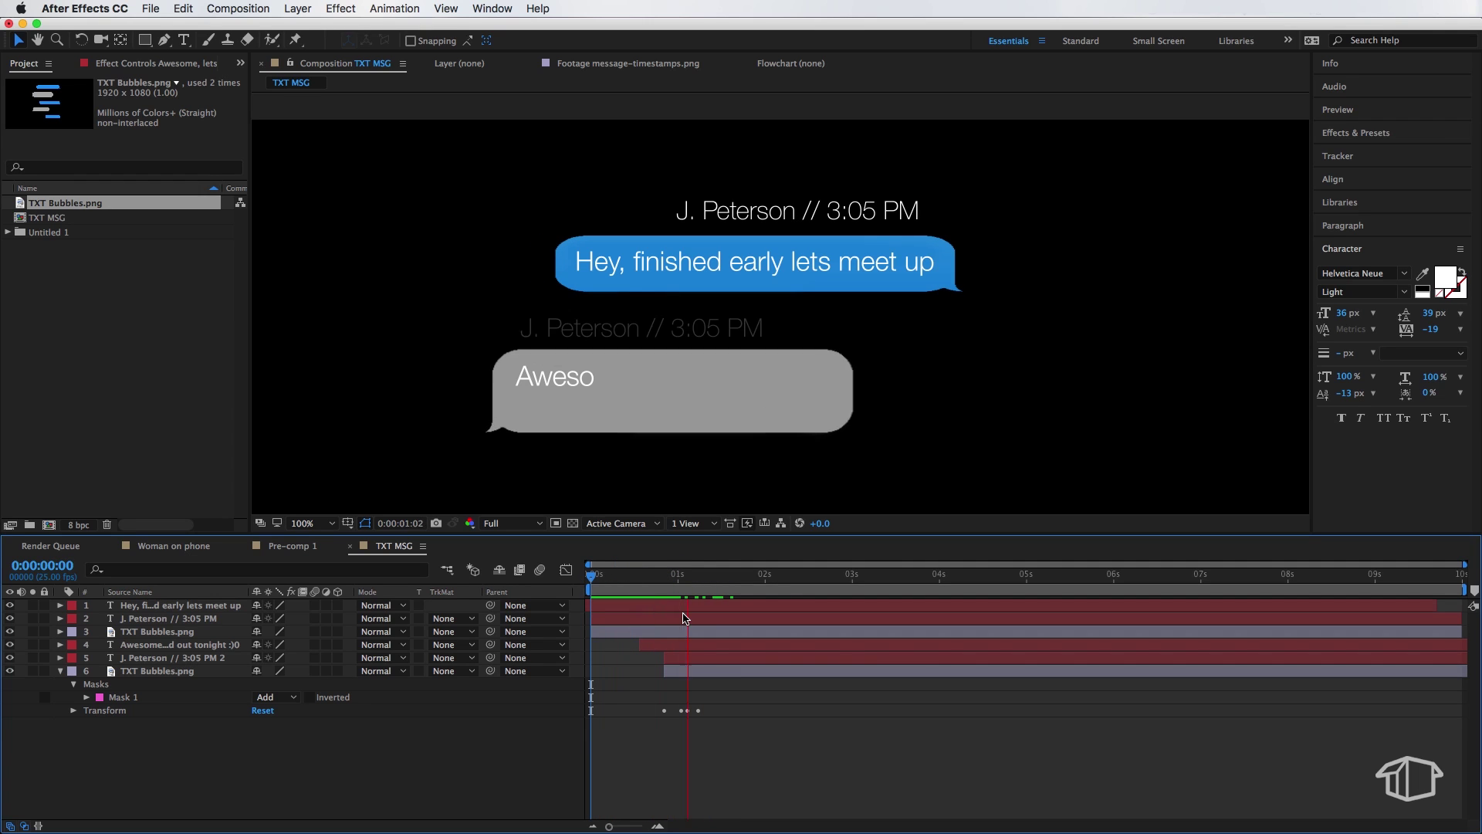
pyautogui.press('space')
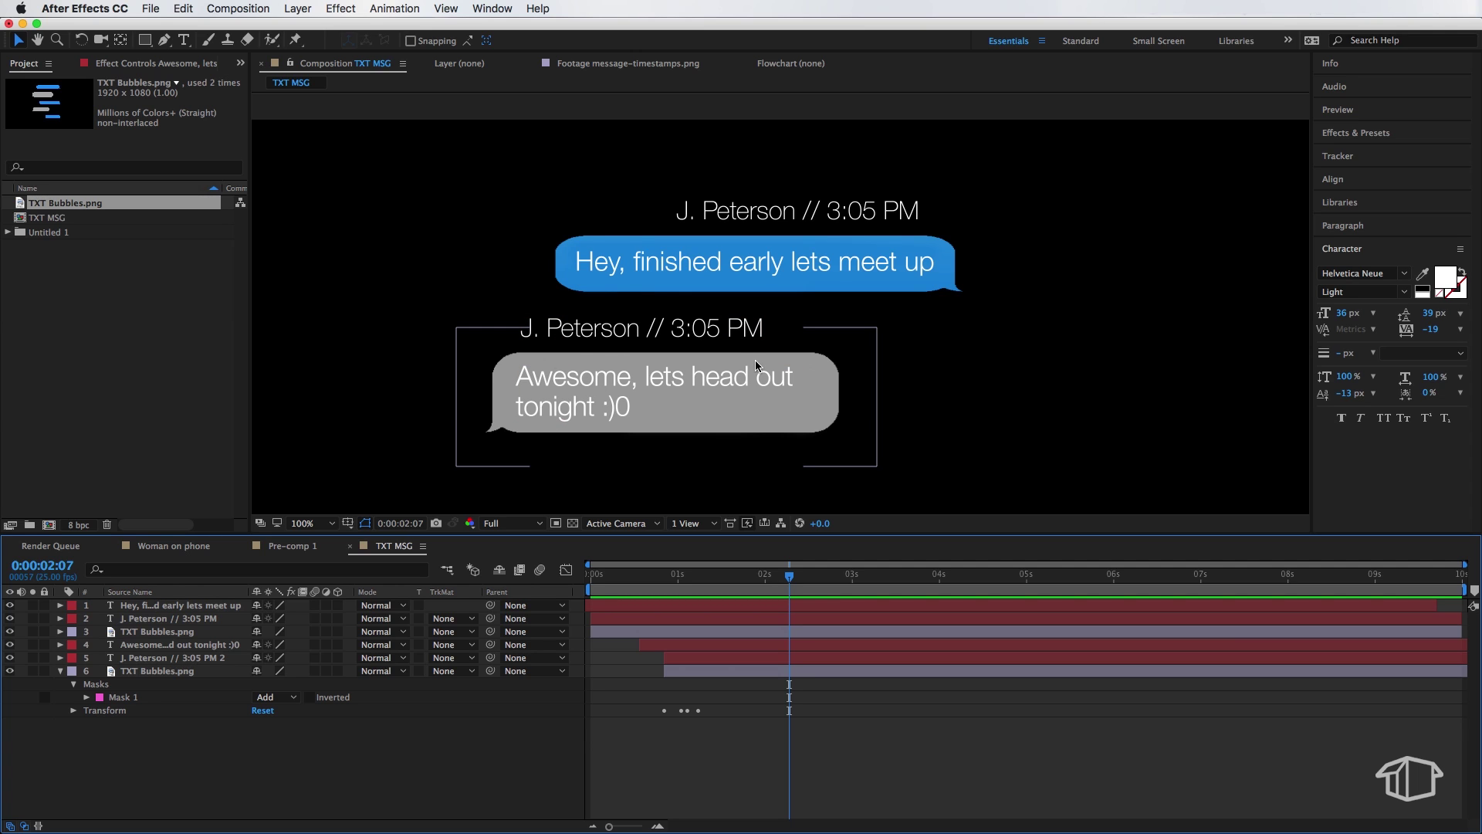
pyautogui.press('space')
pyautogui.moveTo(826, 396); pyautogui.dragTo(808, 342)
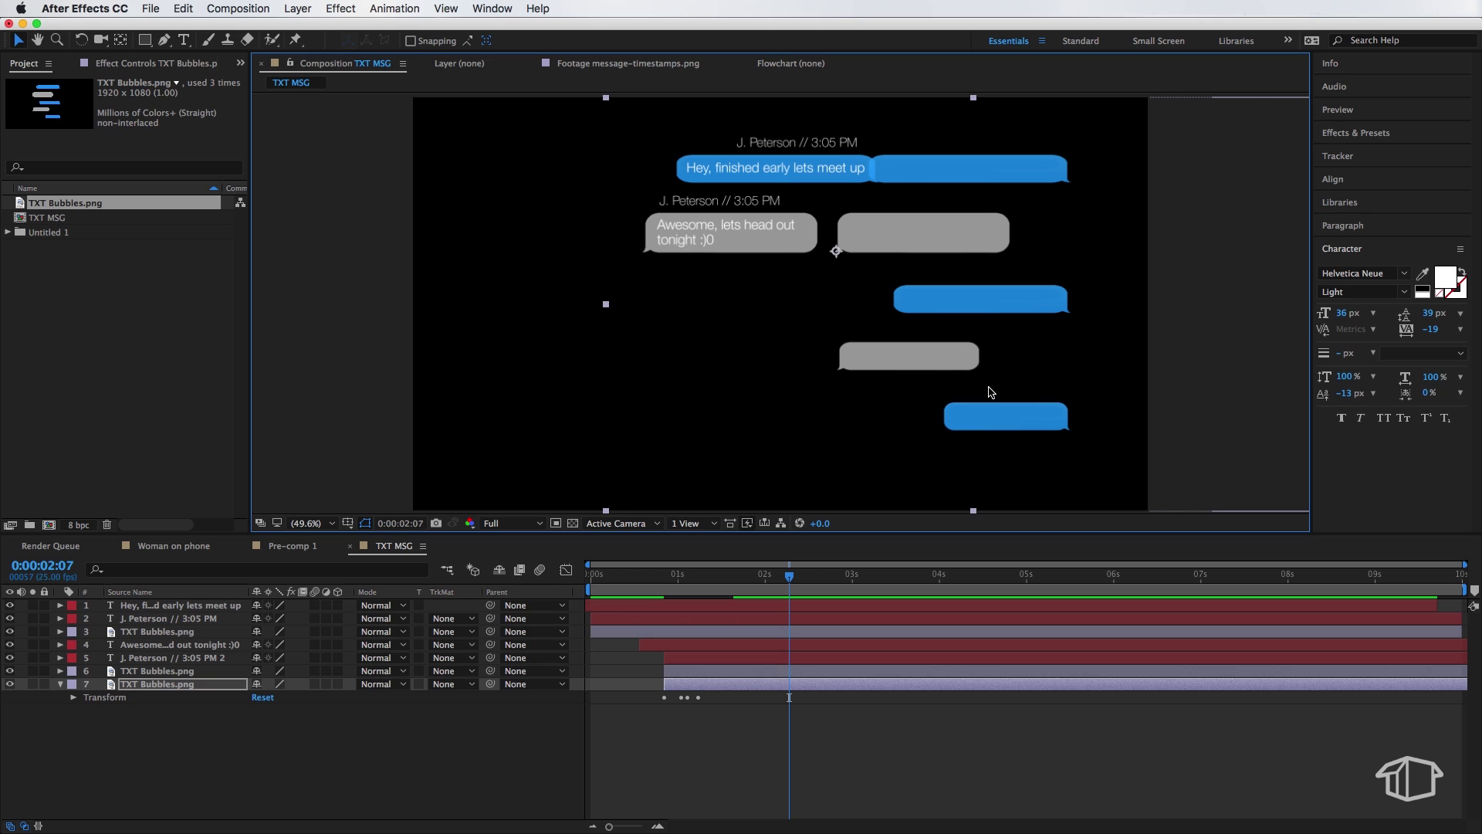
# Draw a four-point mask around the lower blue bubble
pyautogui.press('g')
pyautogui.click(1076, 393)
pyautogui.click(923, 399)
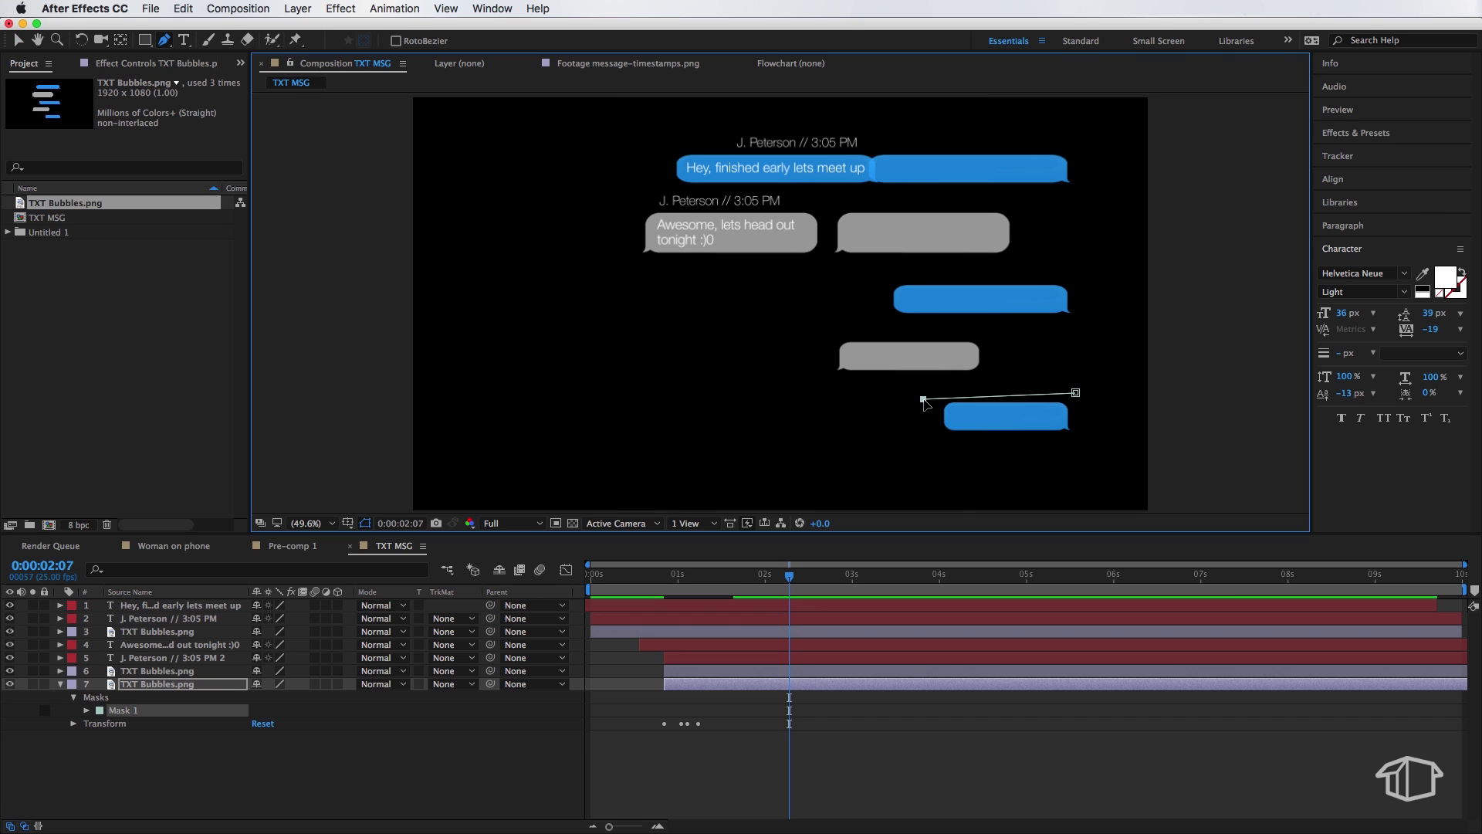
pyautogui.click(922, 441)
pyautogui.click(1074, 447)
pyautogui.click(1076, 392)
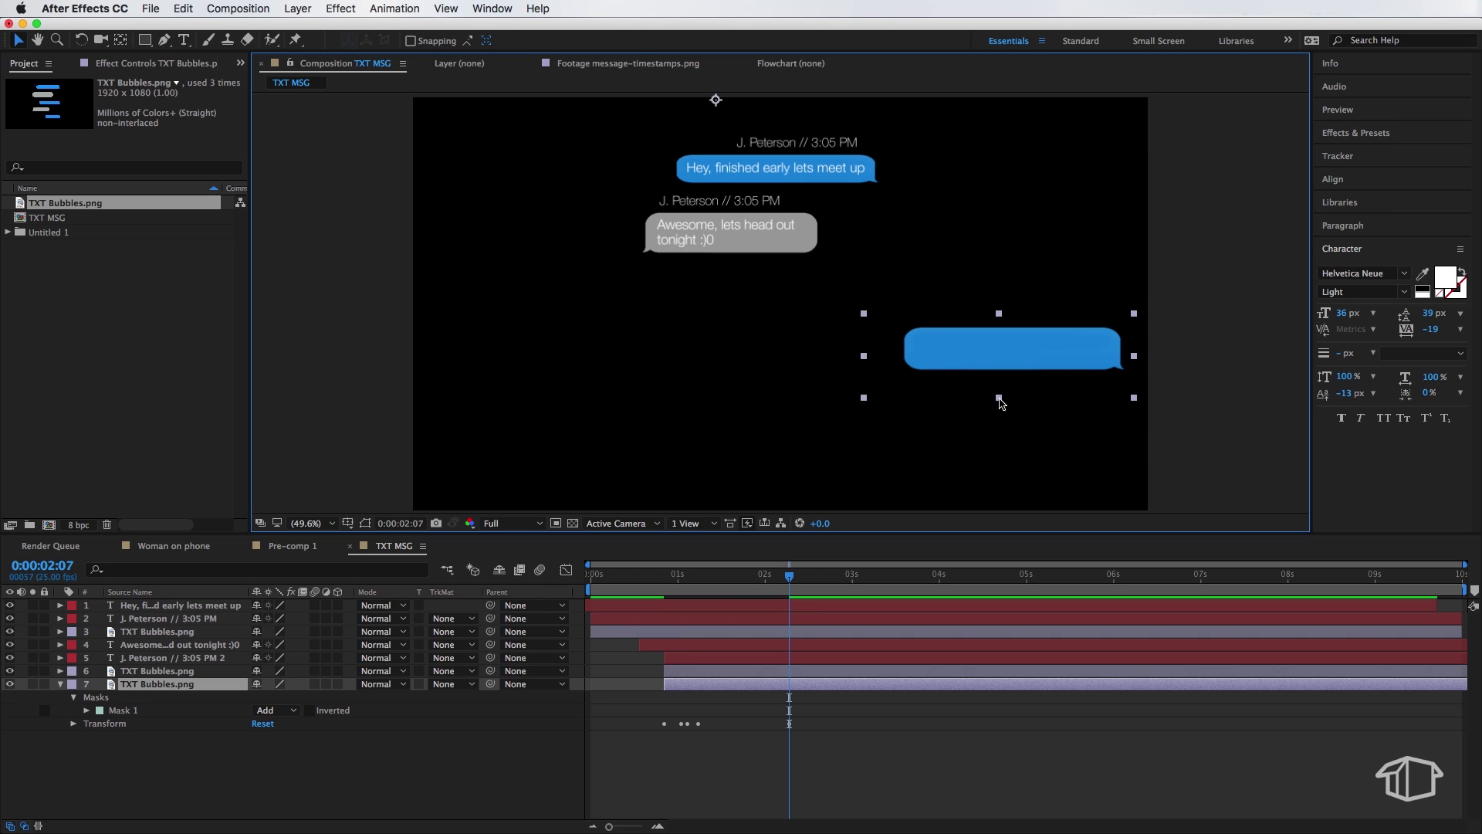
# Position the masked blue bubble just below the grey reply
pyautogui.moveTo(1002, 402); pyautogui.dragTo(1029, 499)
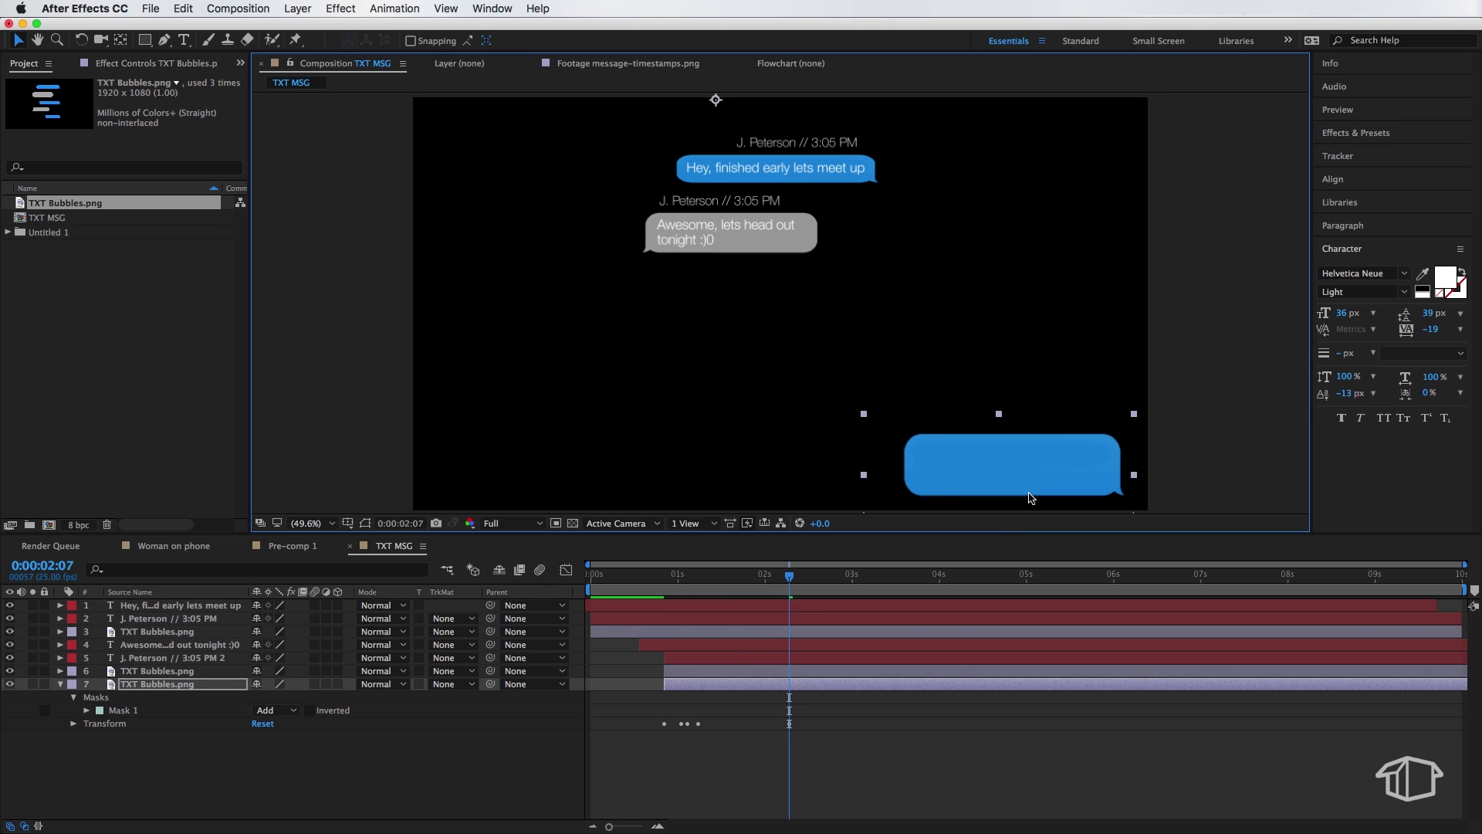
pyautogui.moveTo(999, 443); pyautogui.dragTo(930, 281)
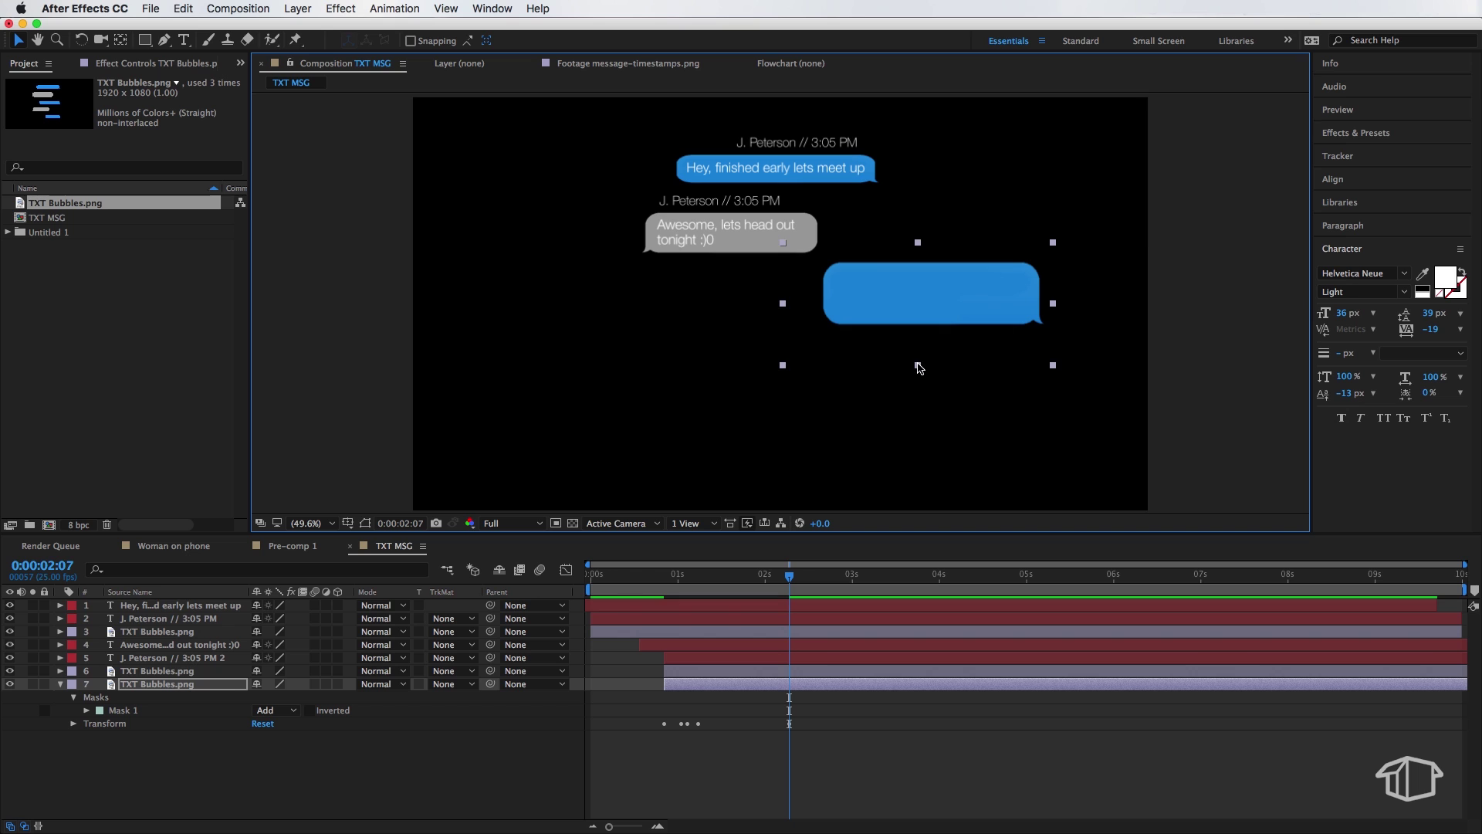
pyautogui.moveTo(917, 367); pyautogui.dragTo(919, 381)
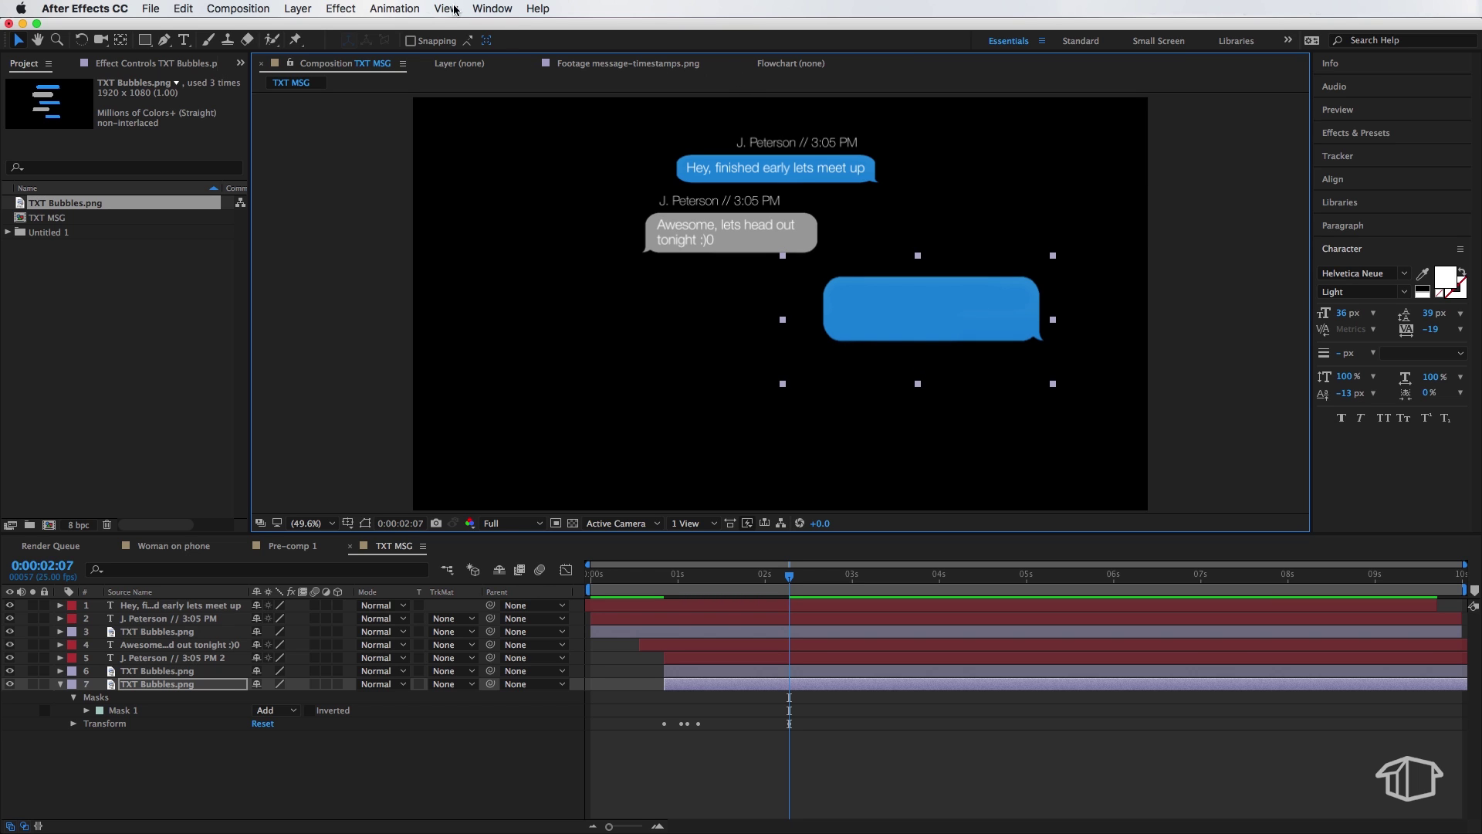
# Add a Fill effect to the lower bubble, coloured dark green (3B8316)
pyautogui.click(342, 9)
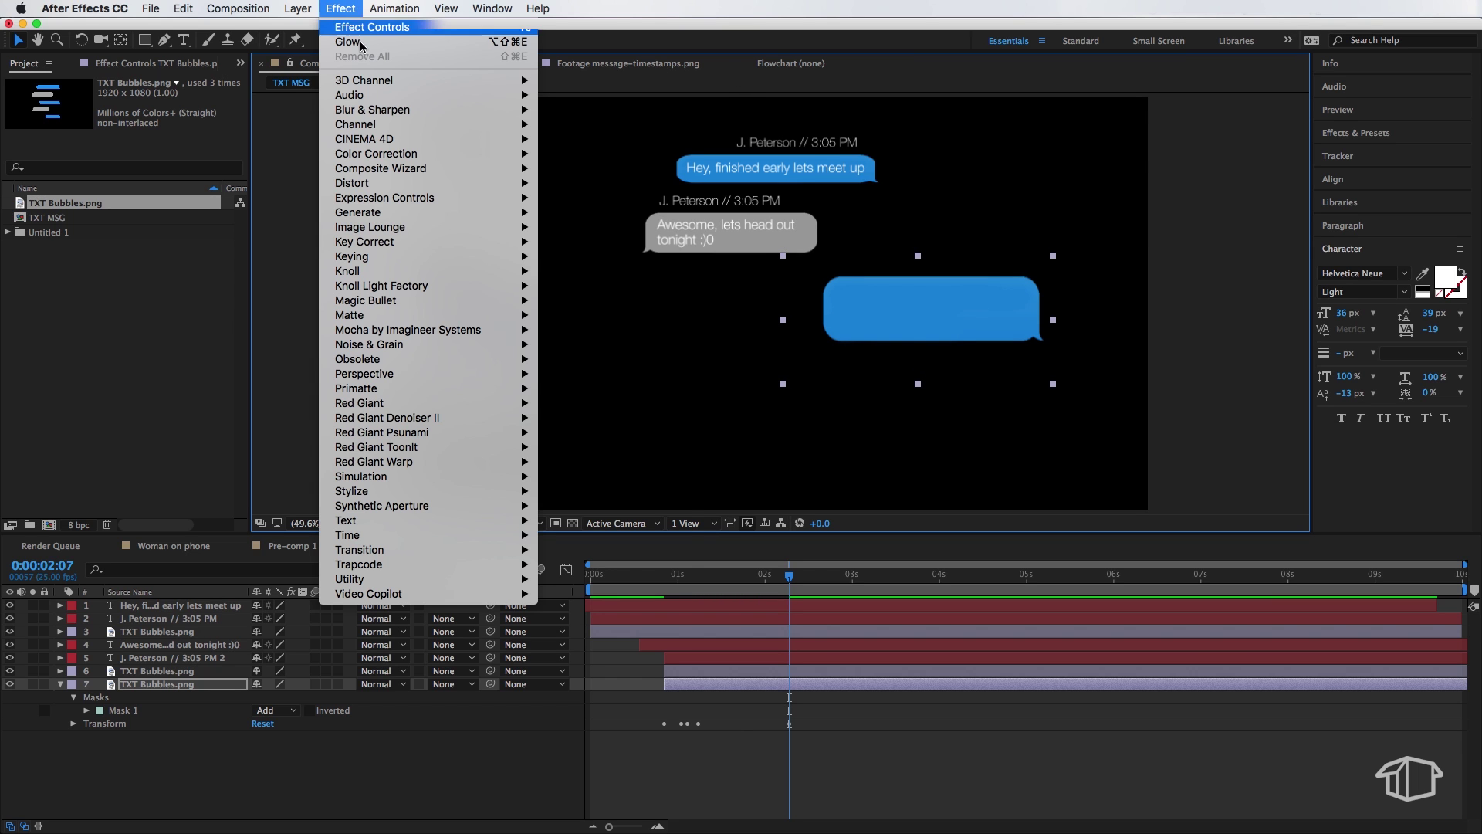
pyautogui.moveTo(357, 211)
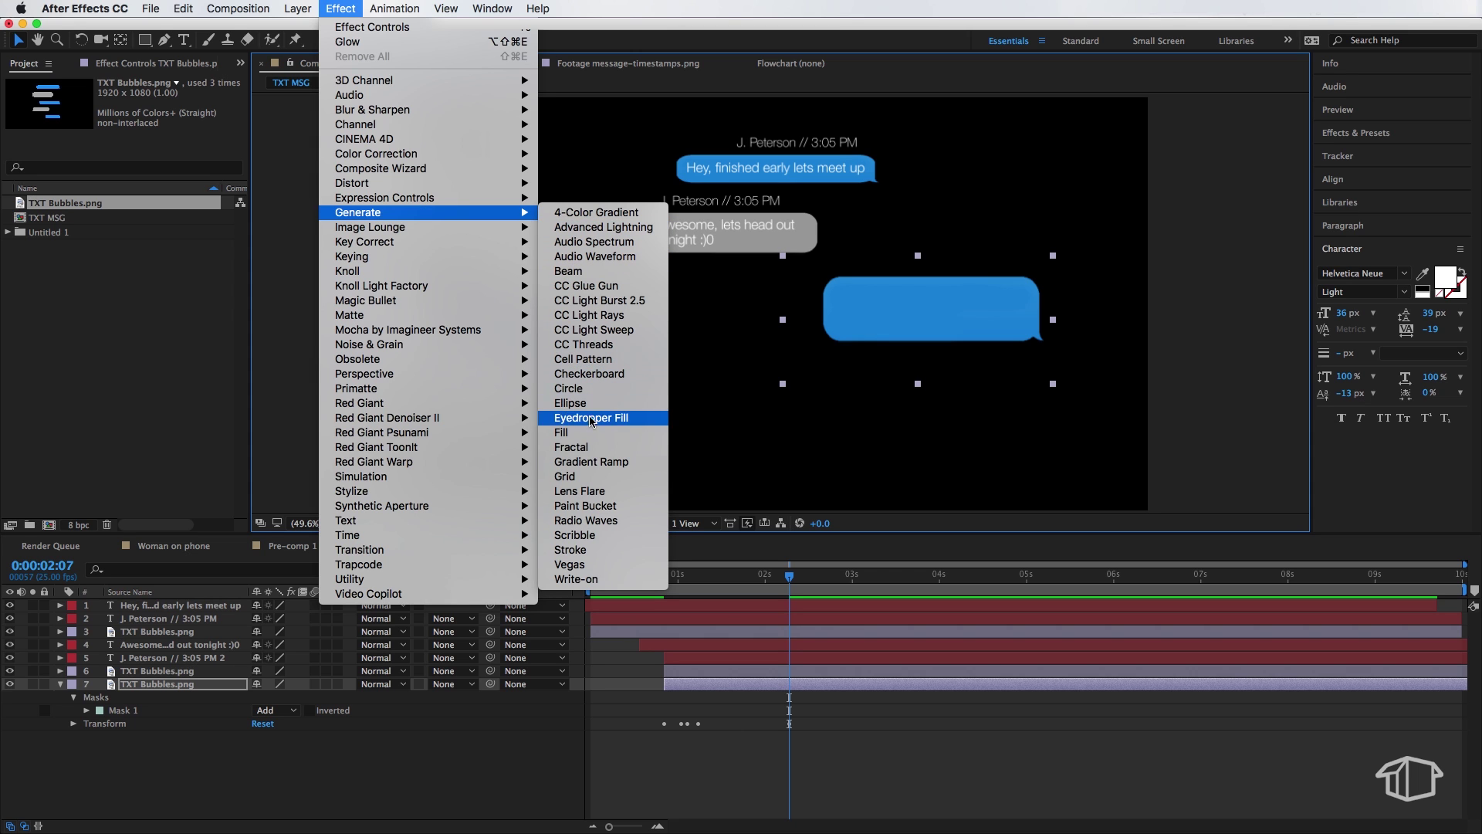
pyautogui.click(580, 434)
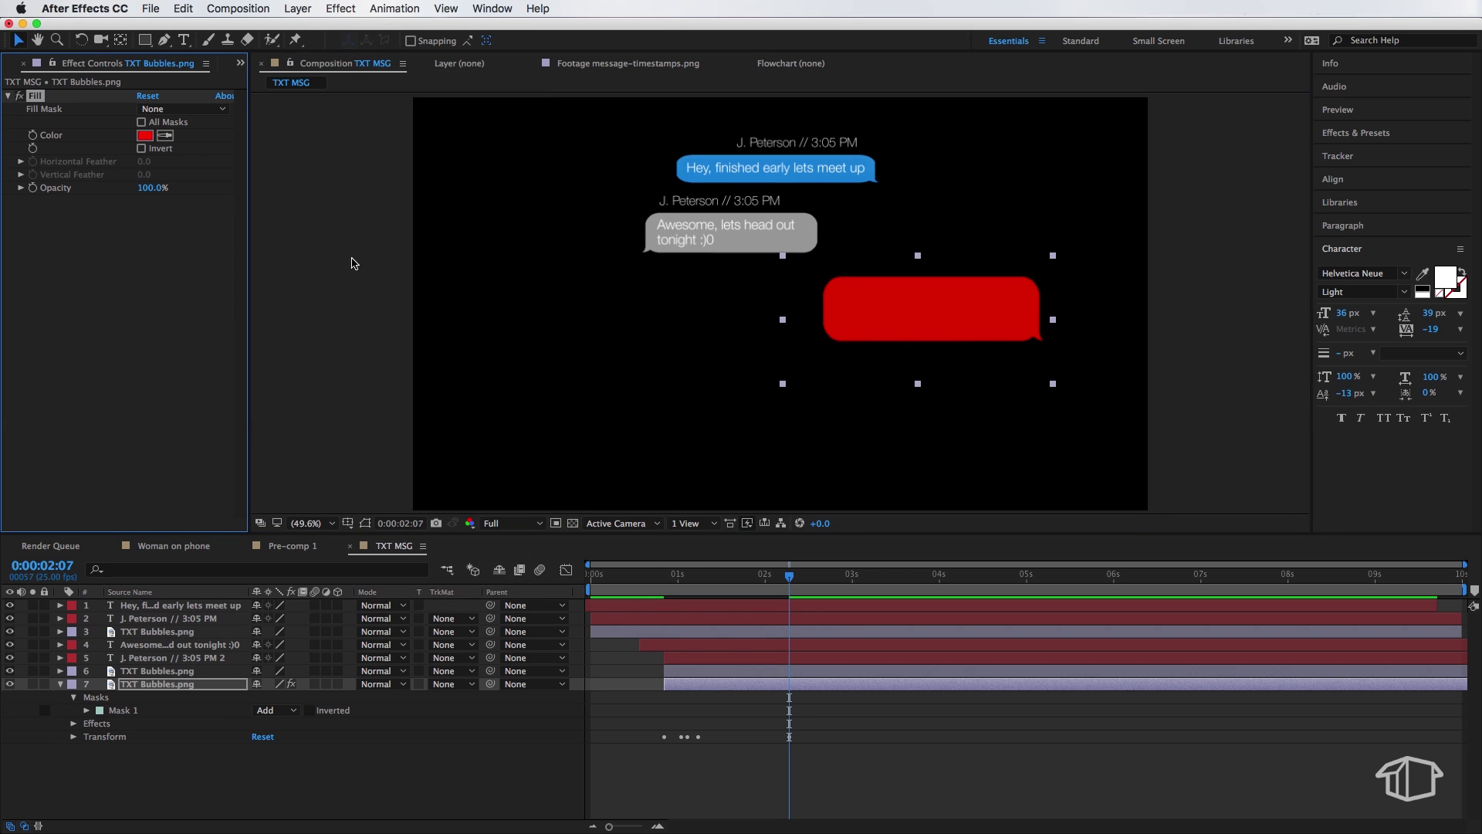
pyautogui.click(144, 136)
pyautogui.moveTo(428, 278); pyautogui.dragTo(435, 265)
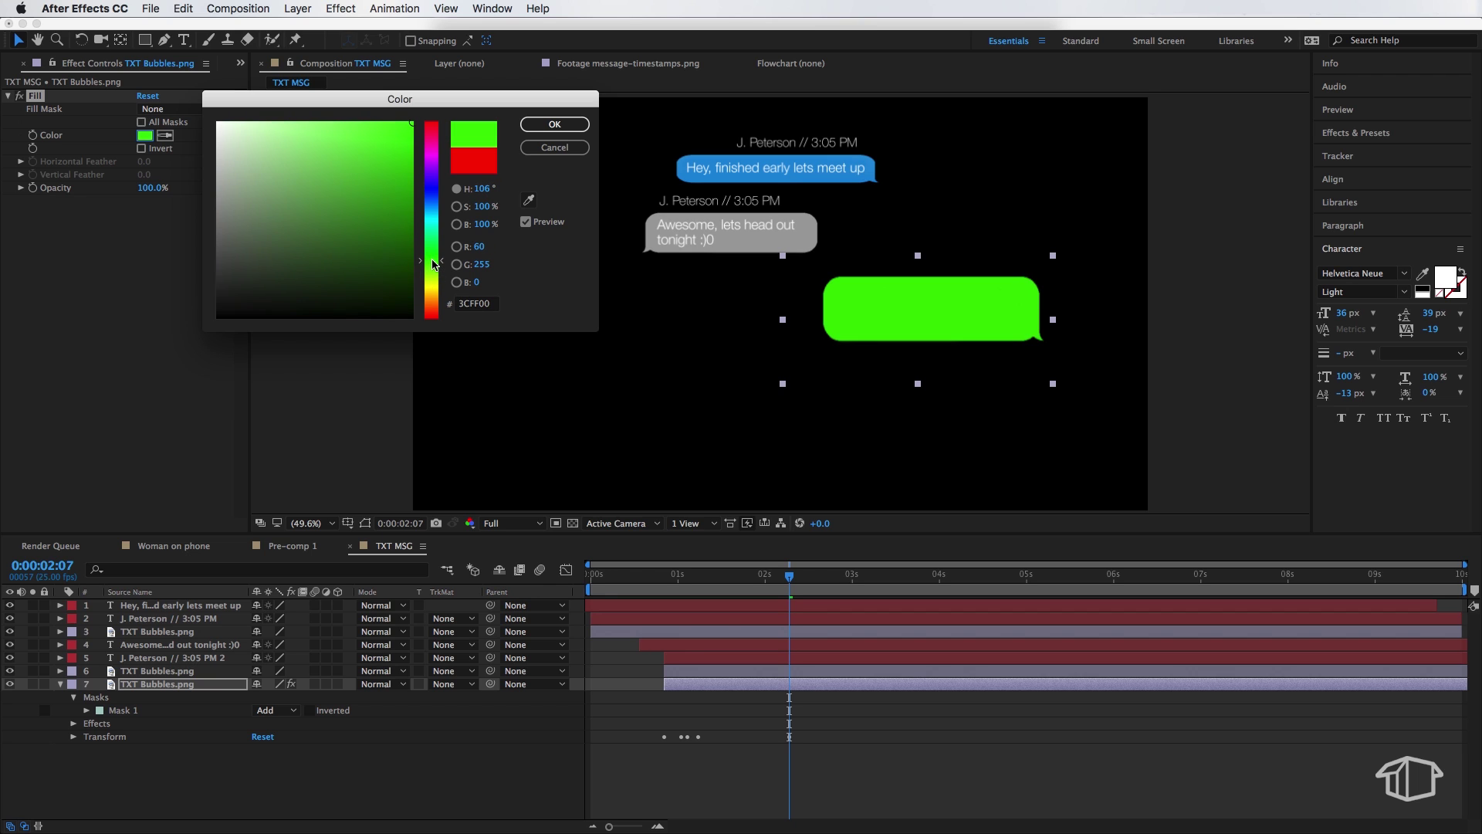
pyautogui.moveTo(395, 206); pyautogui.dragTo(389, 179)
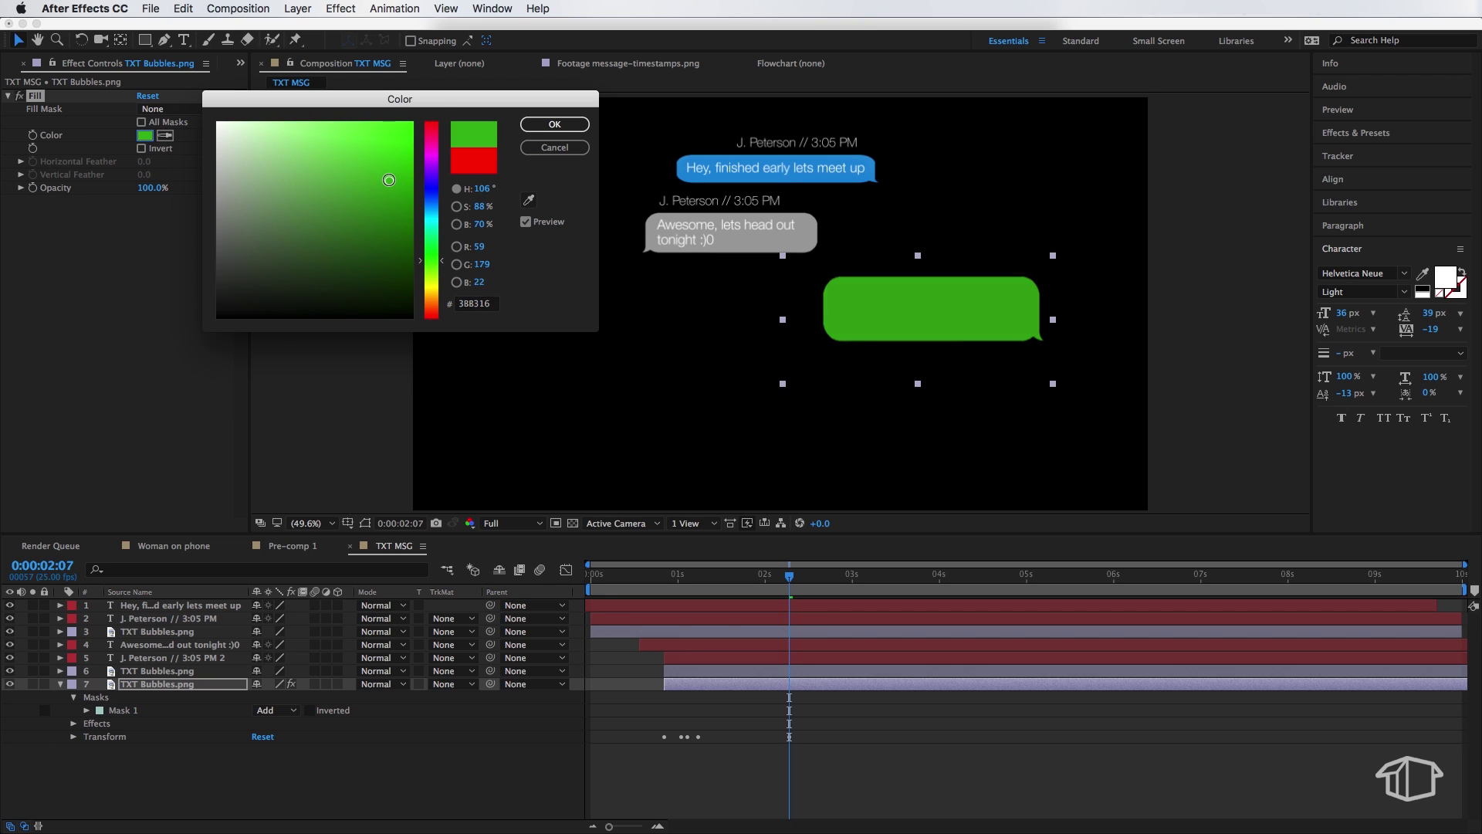
pyautogui.click(555, 126)
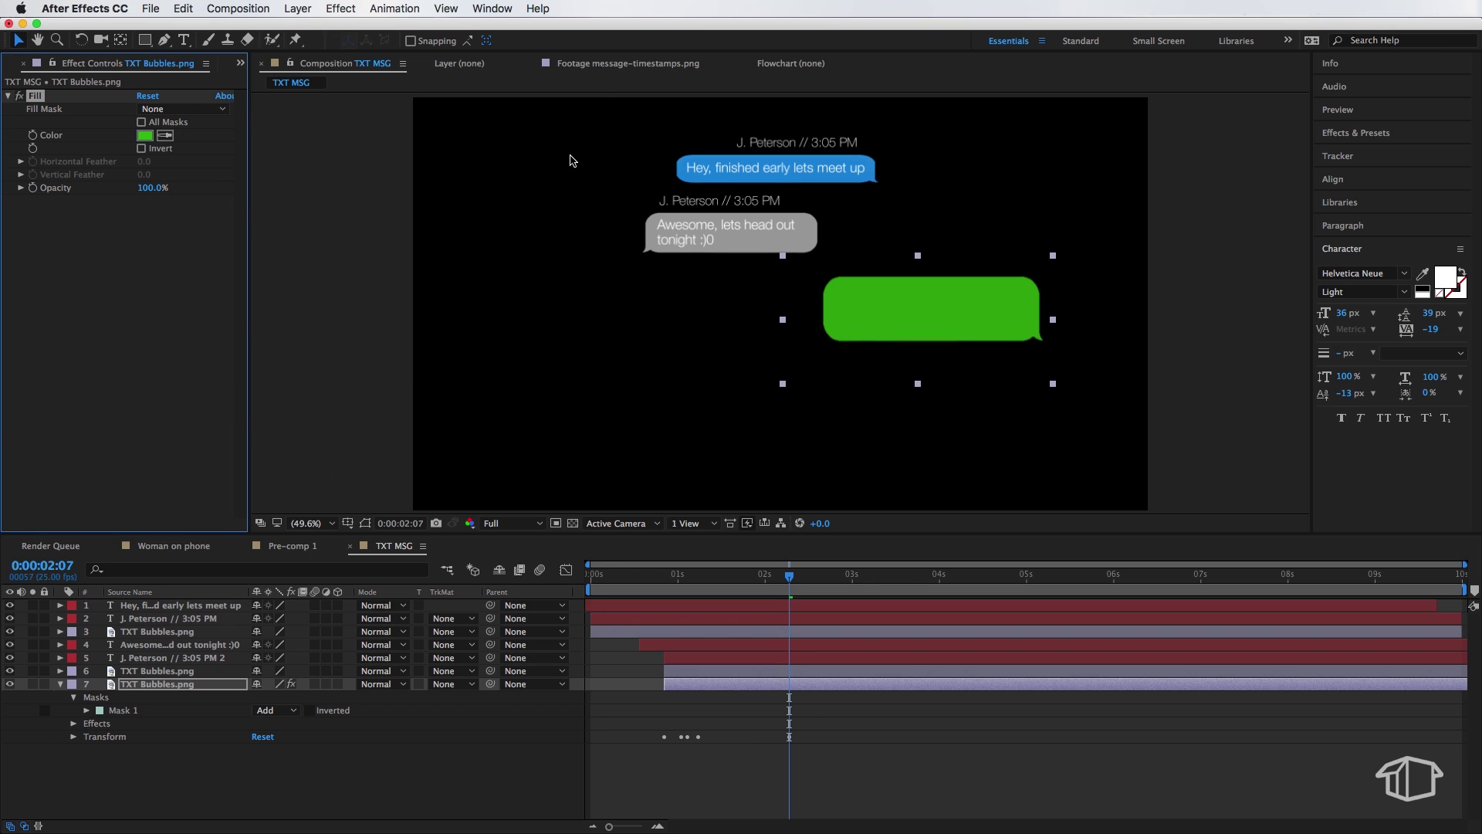
pyautogui.click(812, 716)
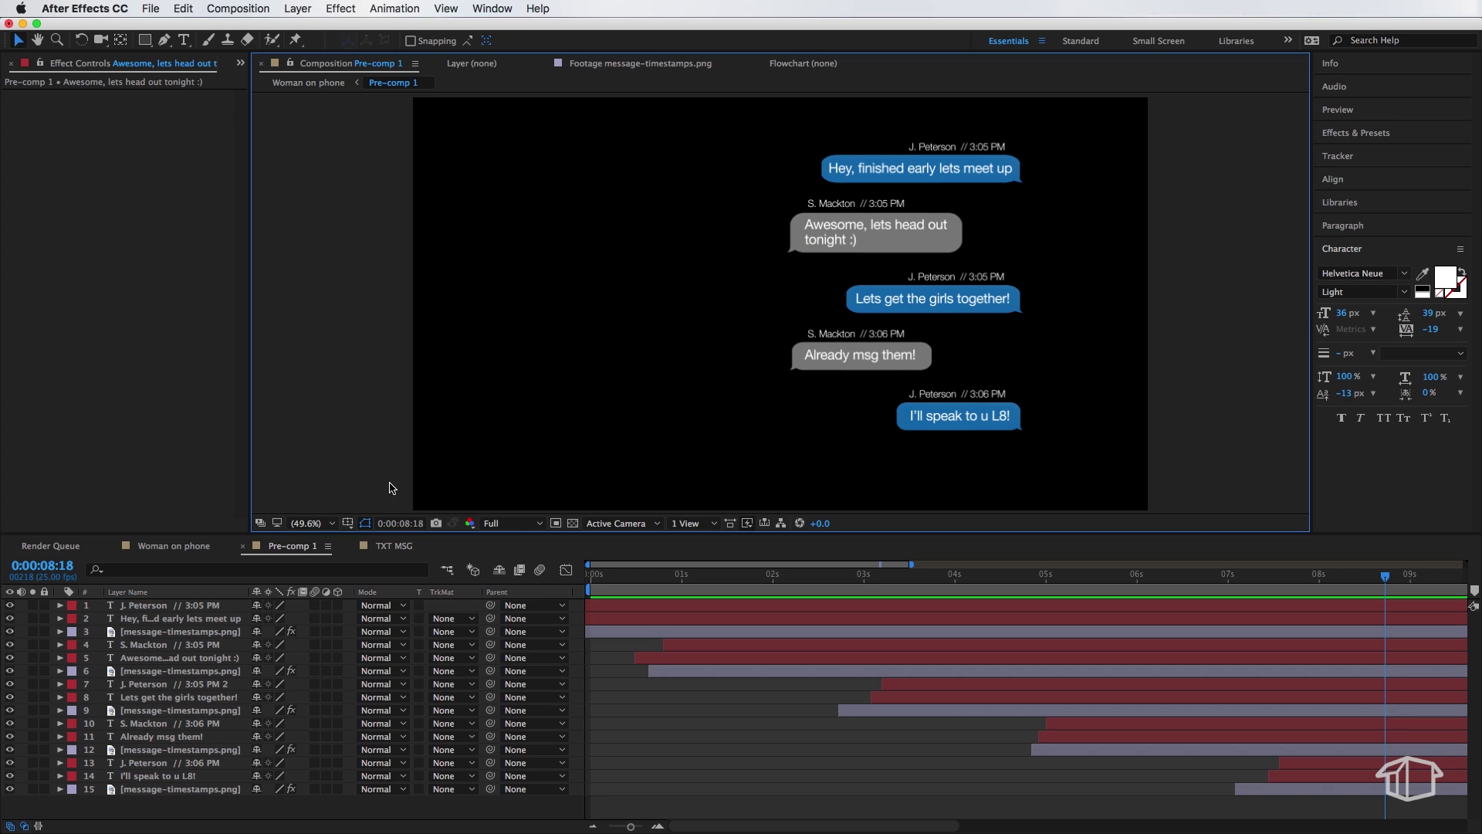
# In the Woman on phone comp, show the bridge footage and Adjustment Layer 2 colour grade
pyautogui.click(173, 546)
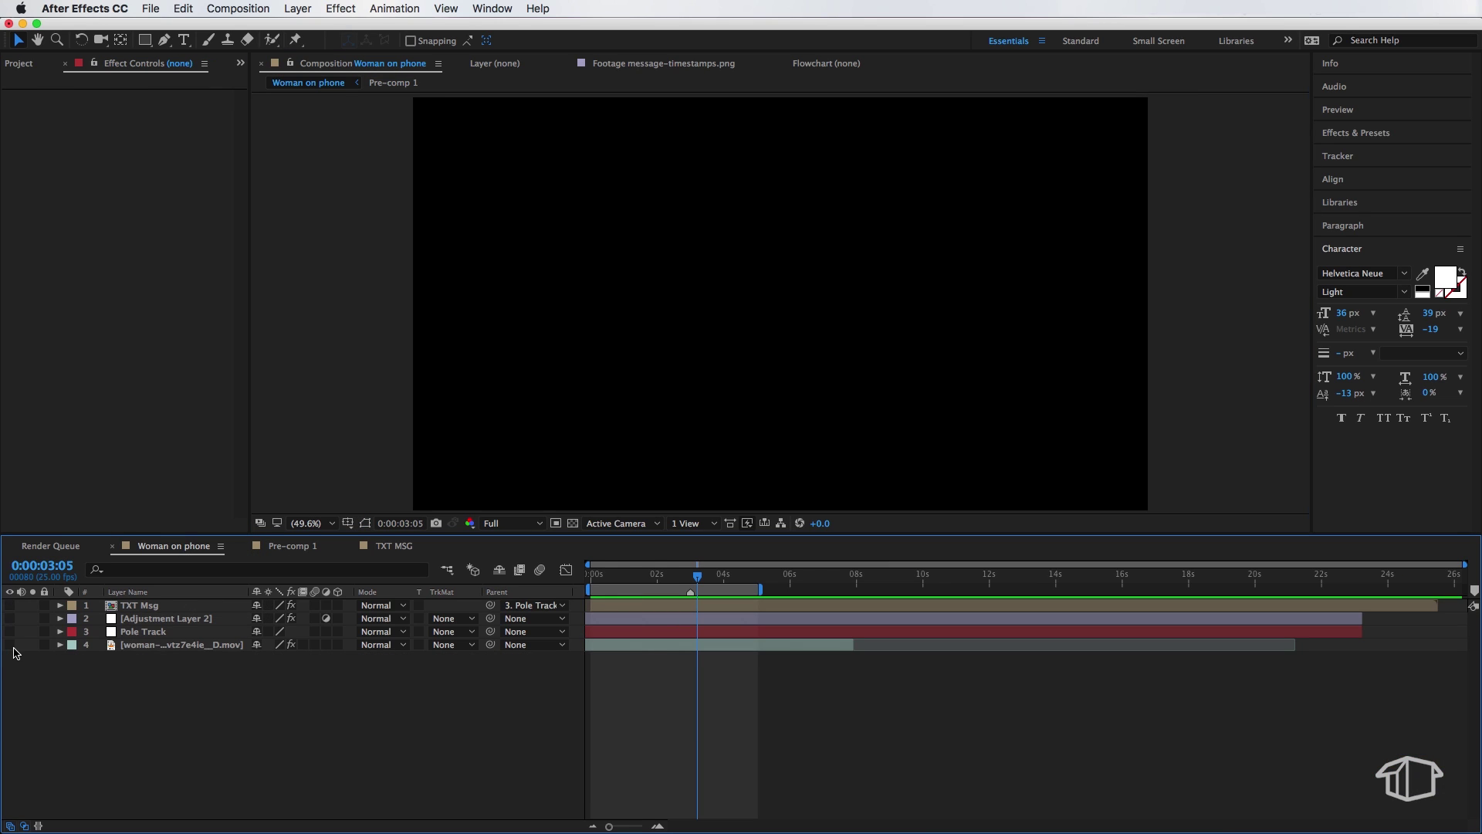
pyautogui.click(10, 646)
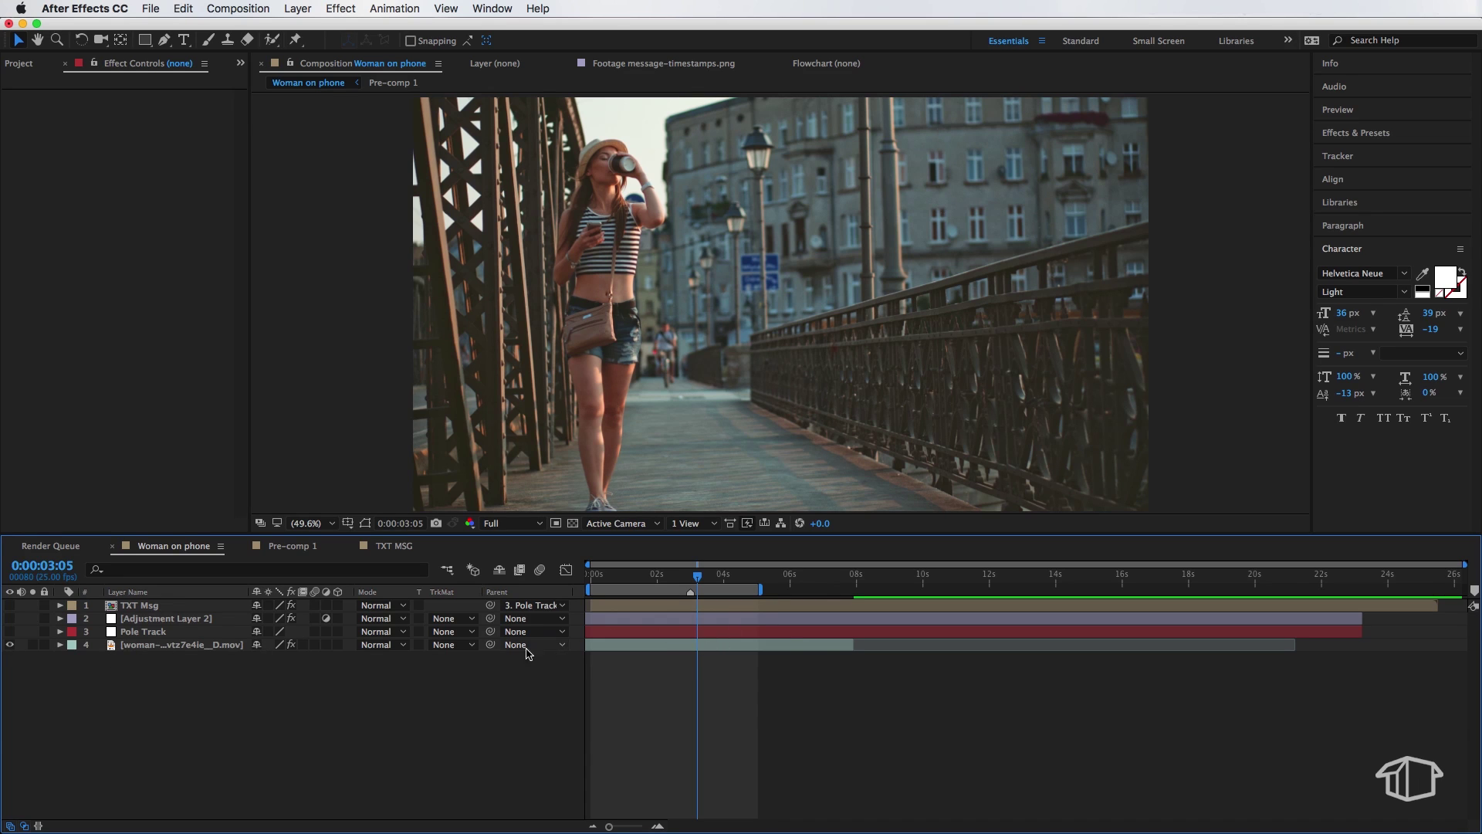
pyautogui.click(10, 619)
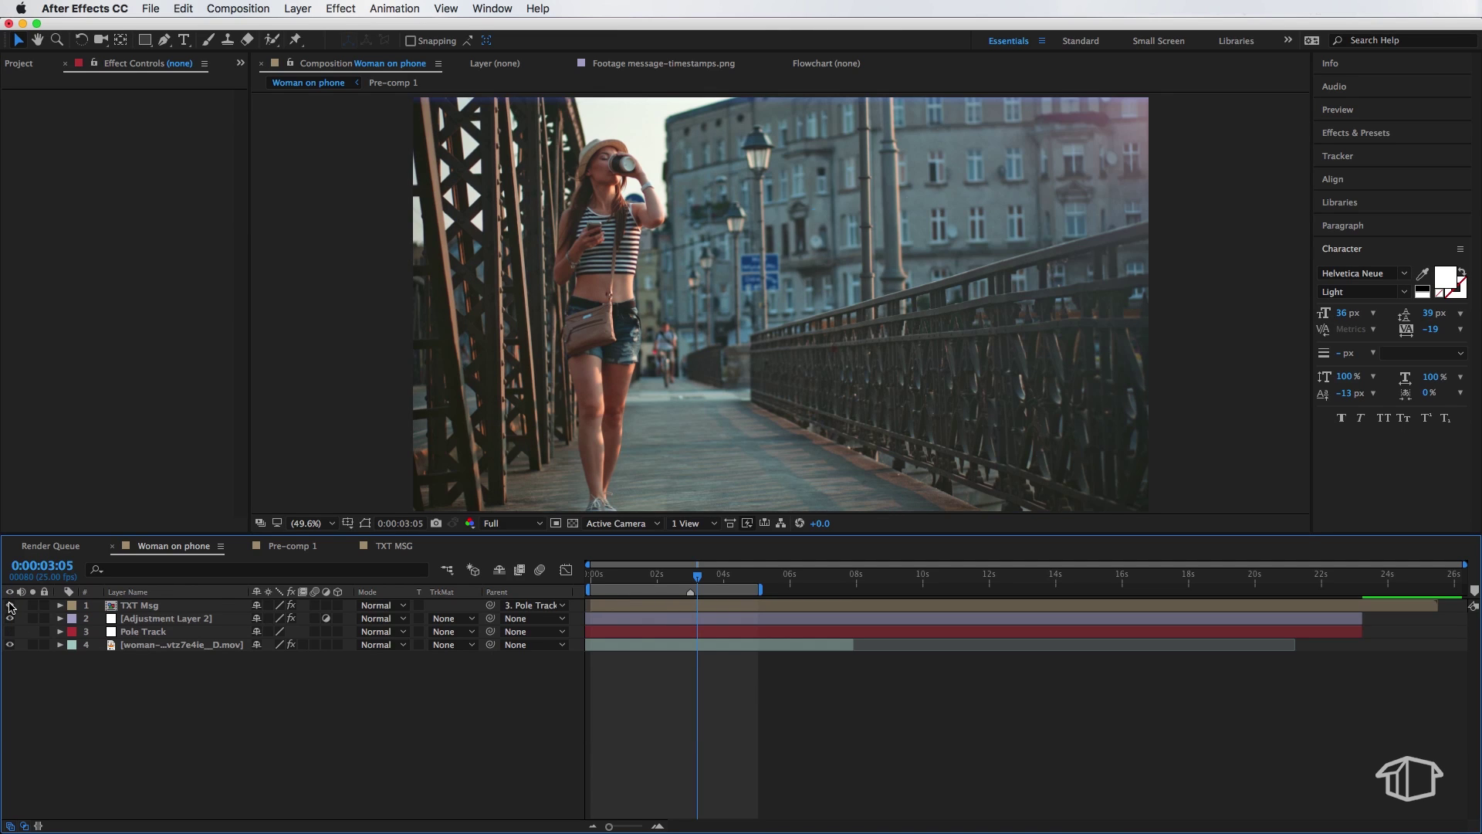
# Show the TXT Msg layer, scrub forward through the messages, then rewind to 0:00
pyautogui.click(11, 606)
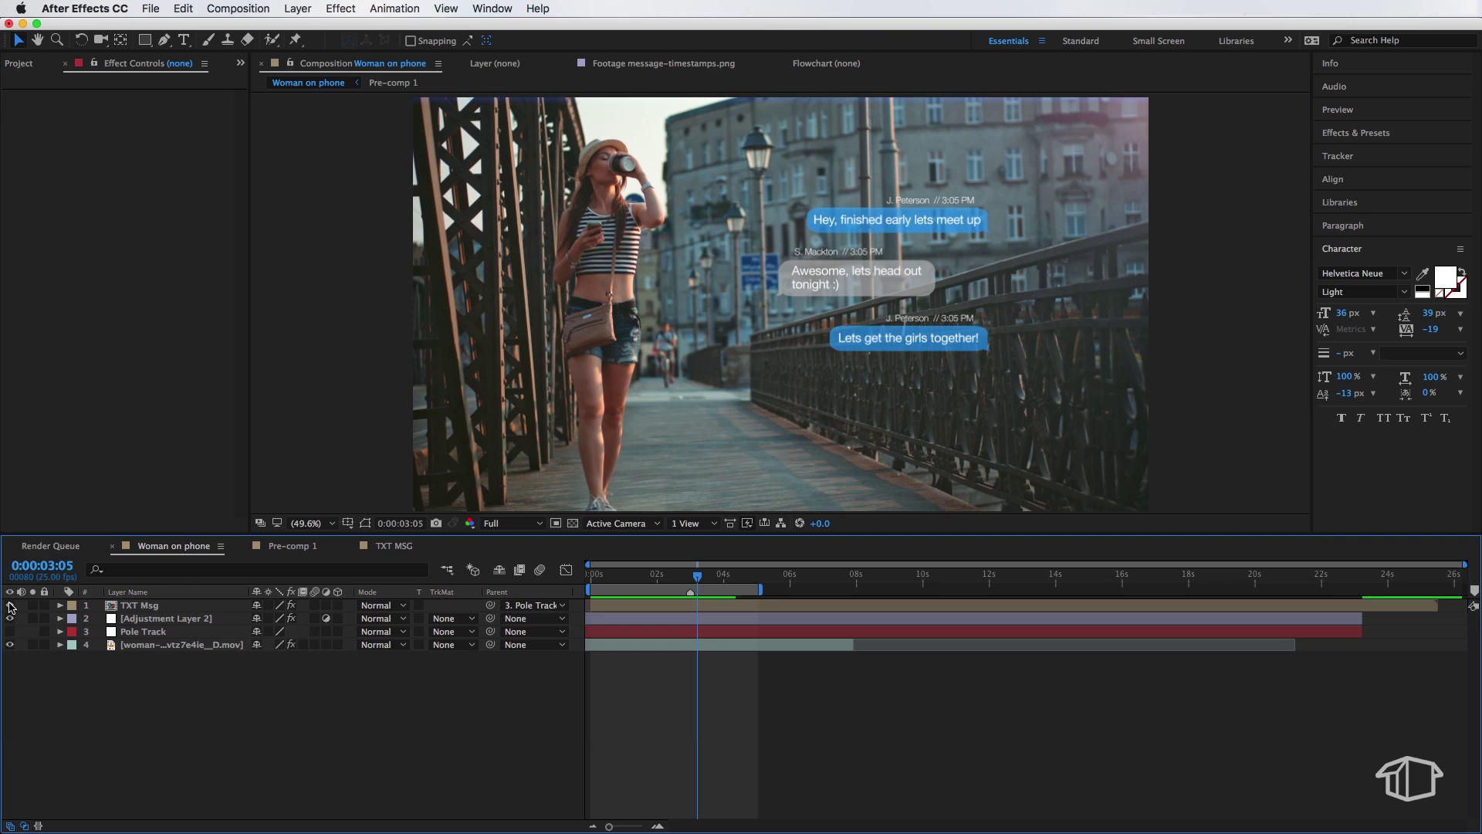
pyautogui.moveTo(702, 575)
pyautogui.mouseDown()
pyautogui.moveTo(752, 578)
pyautogui.moveTo(600, 597)
pyautogui.moveTo(737, 601)
pyautogui.moveTo(600, 599)
pyautogui.moveTo(715, 605)
pyautogui.moveTo(592, 602)
pyautogui.moveTo(760, 603)
pyautogui.moveTo(708, 603)
pyautogui.mouseUp()
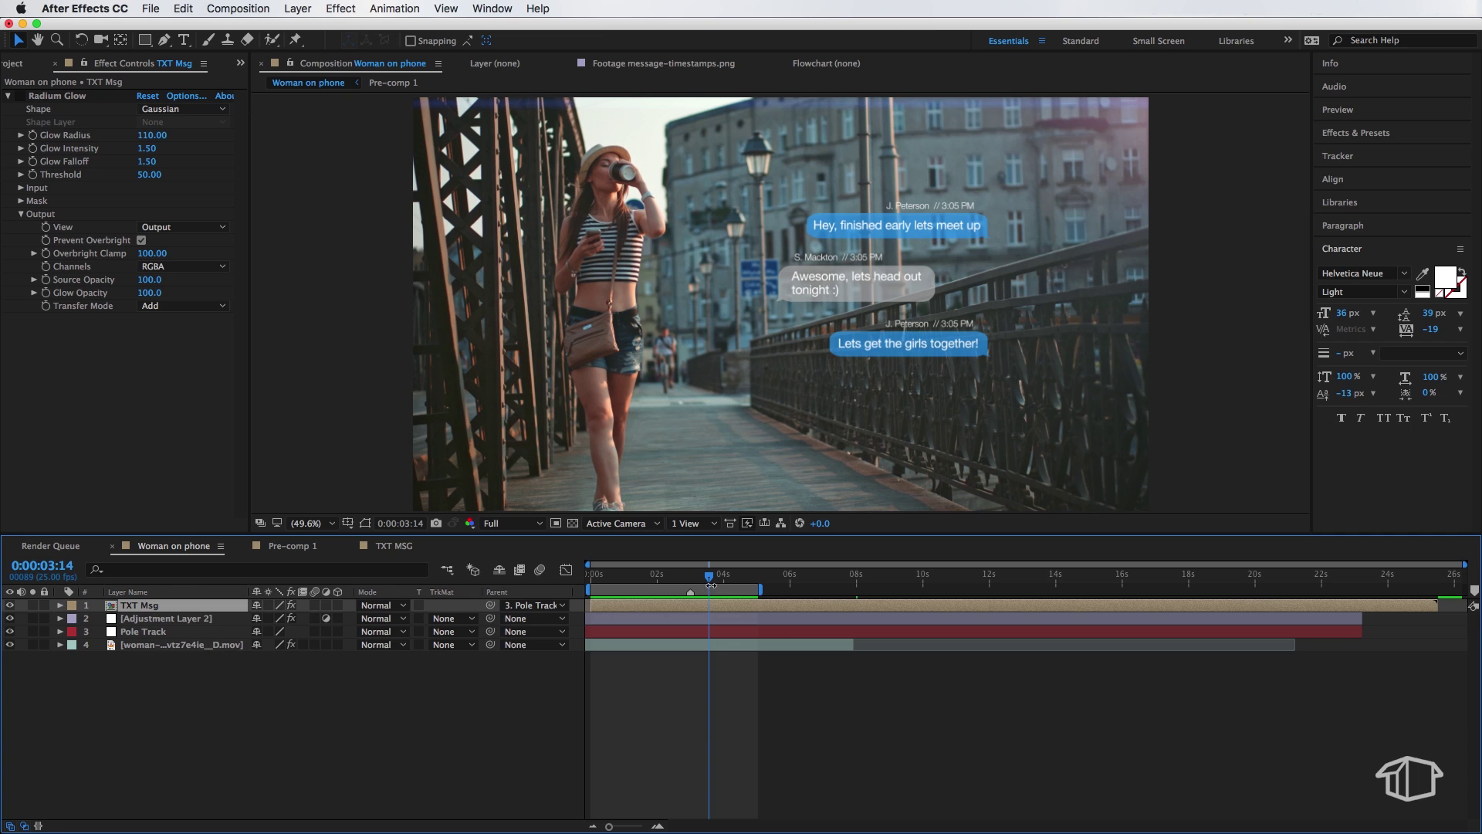
pyautogui.moveTo(709, 581)
pyautogui.mouseDown()
pyautogui.moveTo(730, 582)
pyautogui.moveTo(592, 582)
pyautogui.mouseUp()
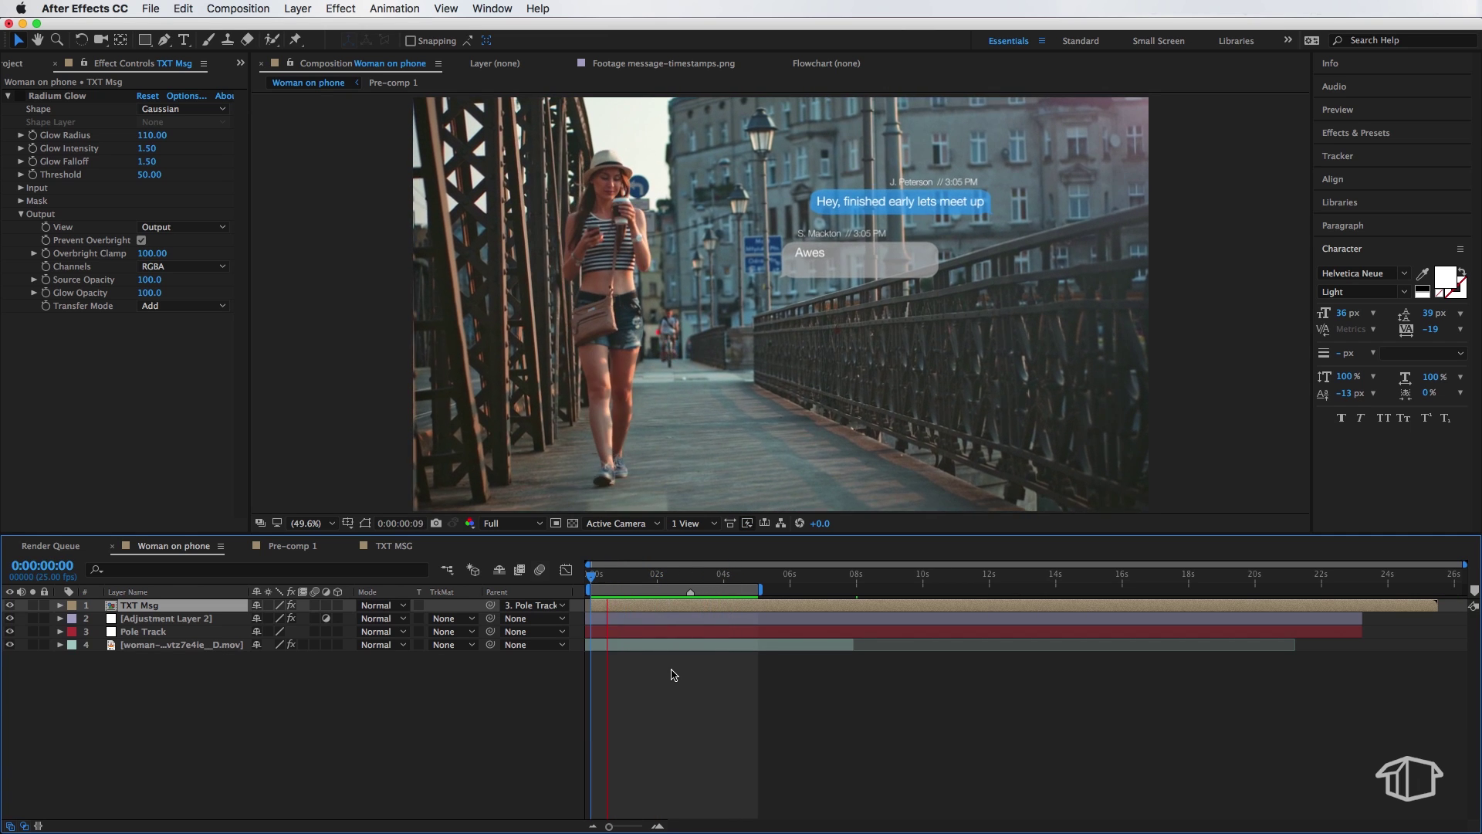